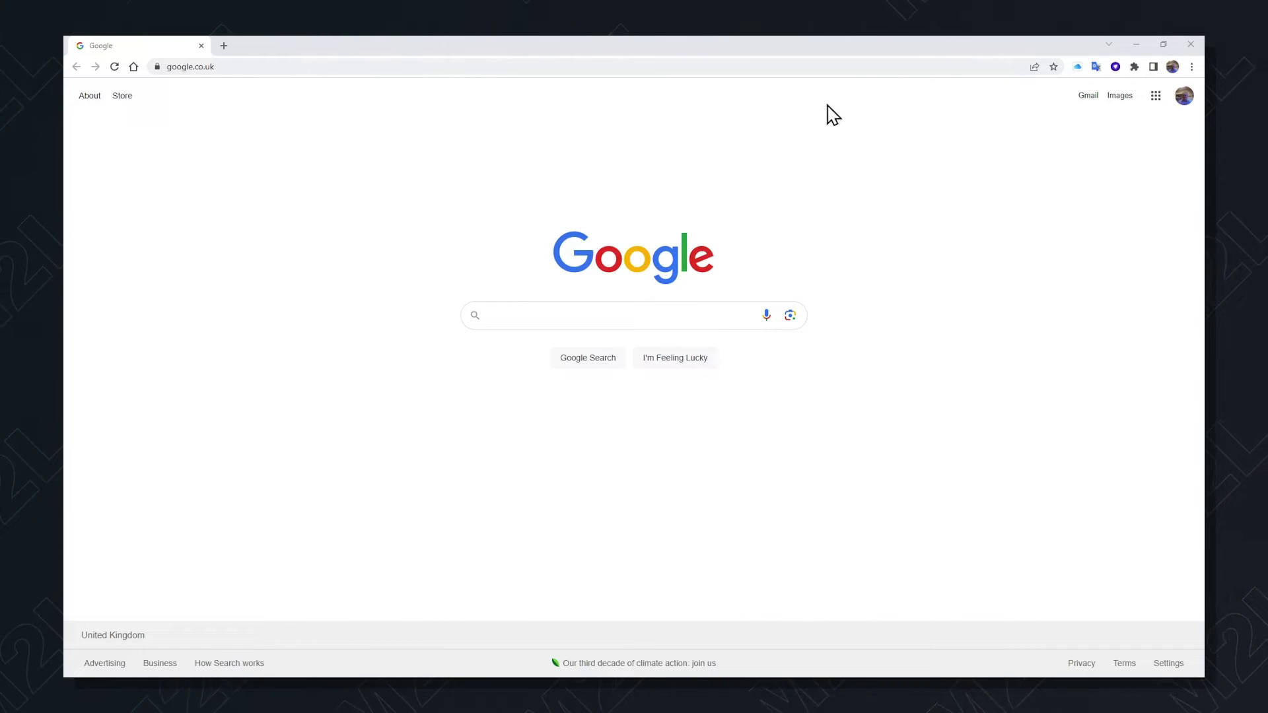
# Enter the M2 Live portal address m2l.sony.net/portal in Chrome's address bar
pyautogui.click(974, 67)
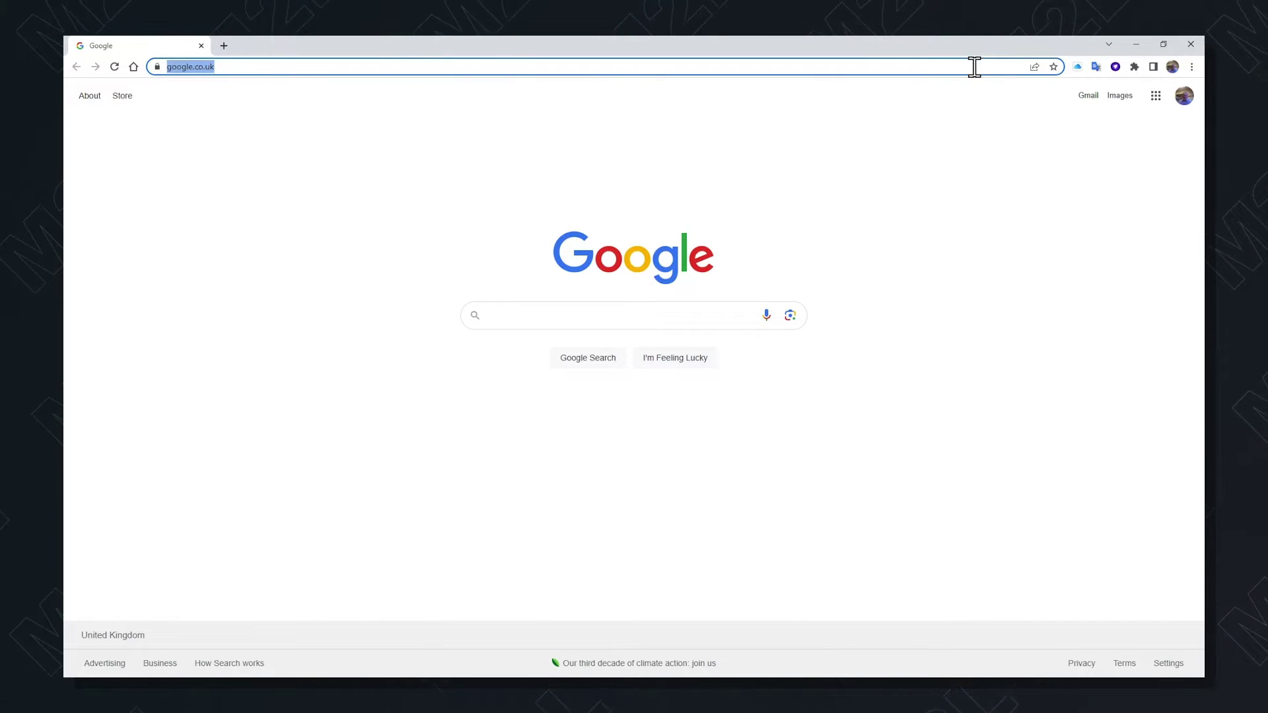
pyautogui.write('you')
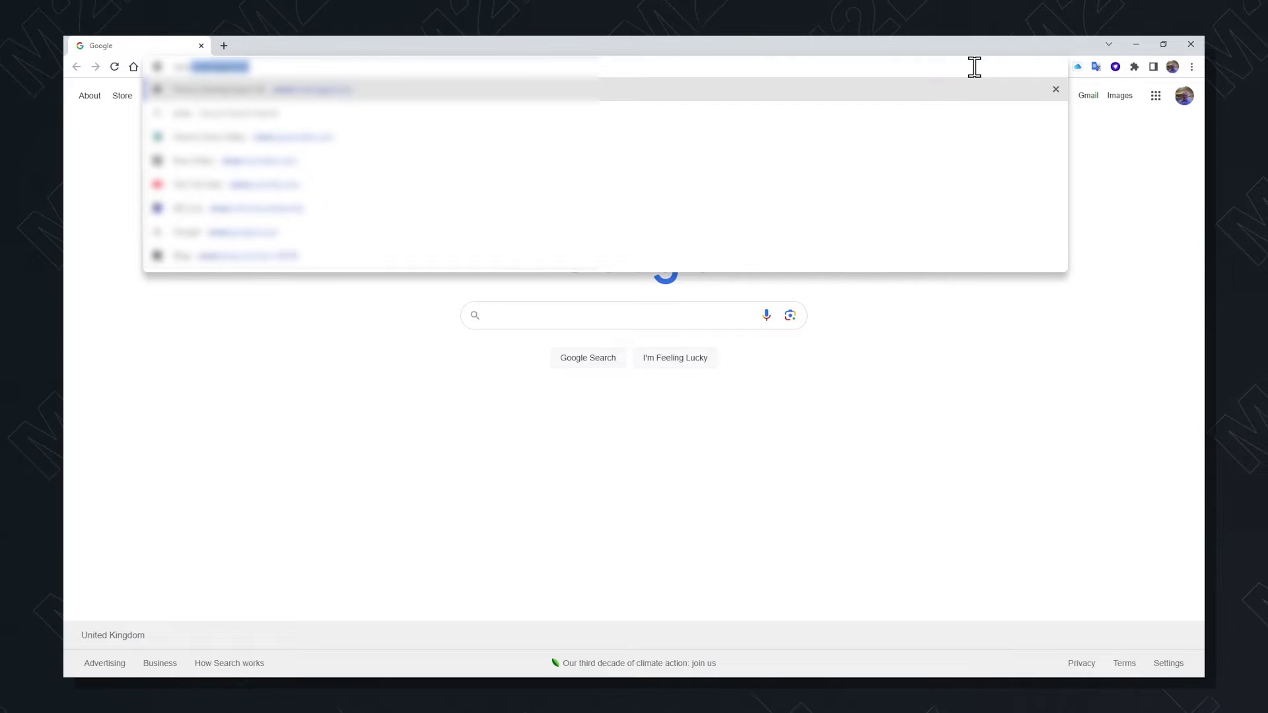
pyautogui.write('tu')
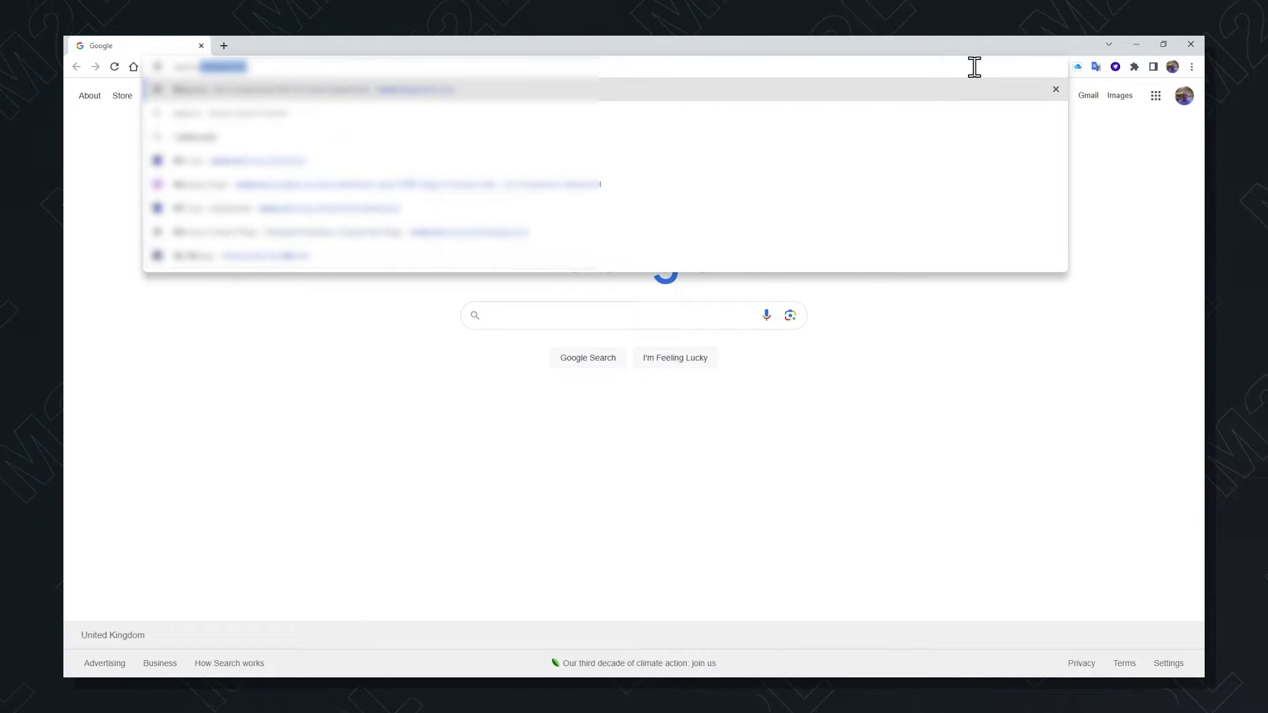
pyautogui.write('2l')
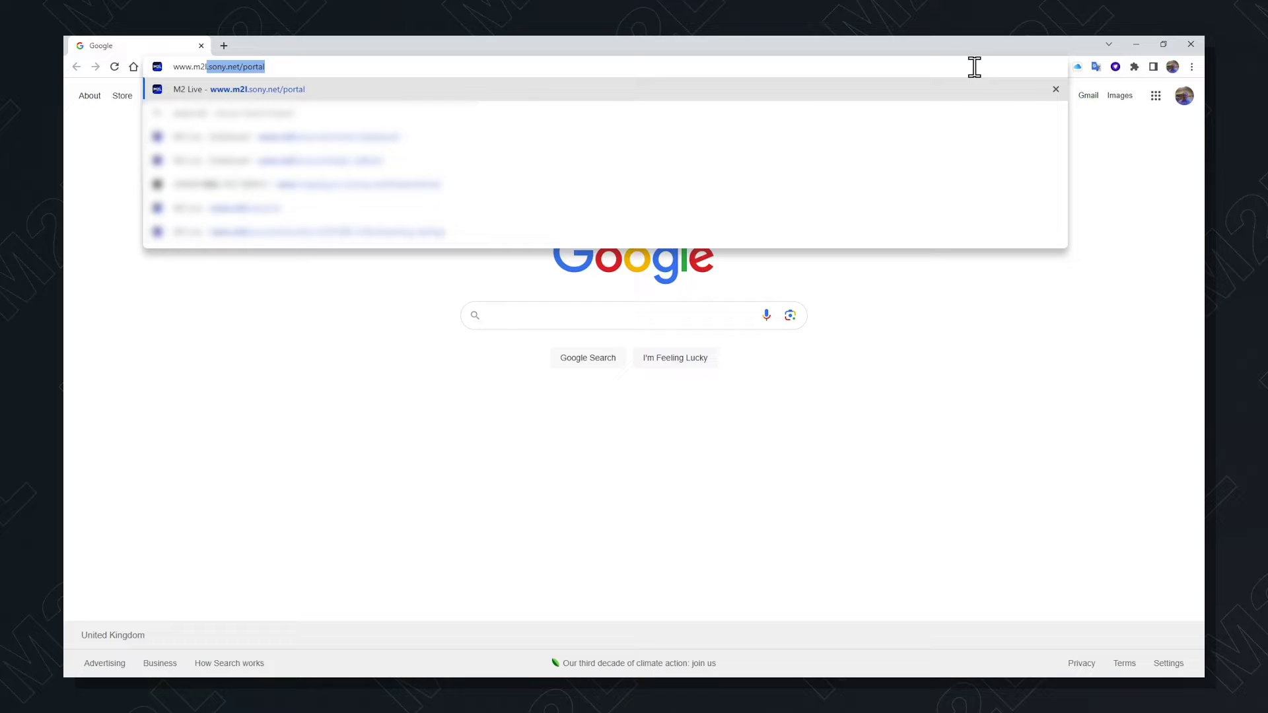
pyautogui.press('Right')
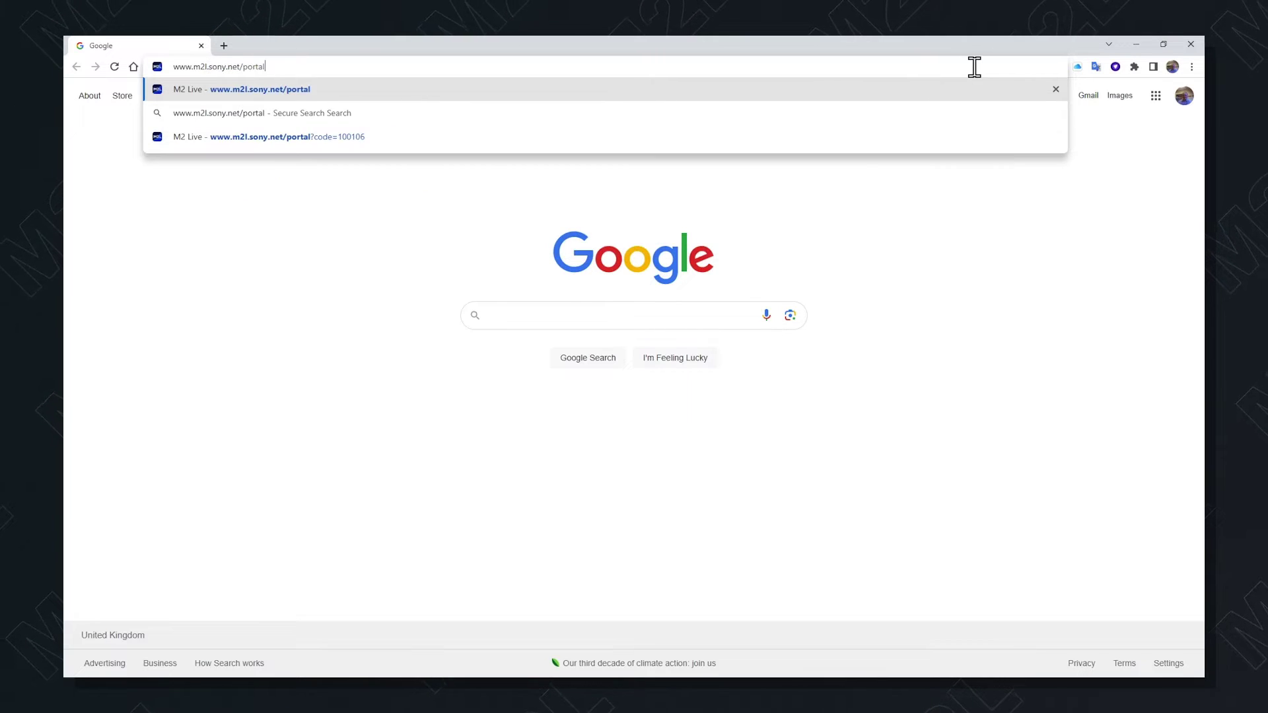
# Load the M2 Live portal and choose Sign In with Sony Account
pyautogui.press('Return')
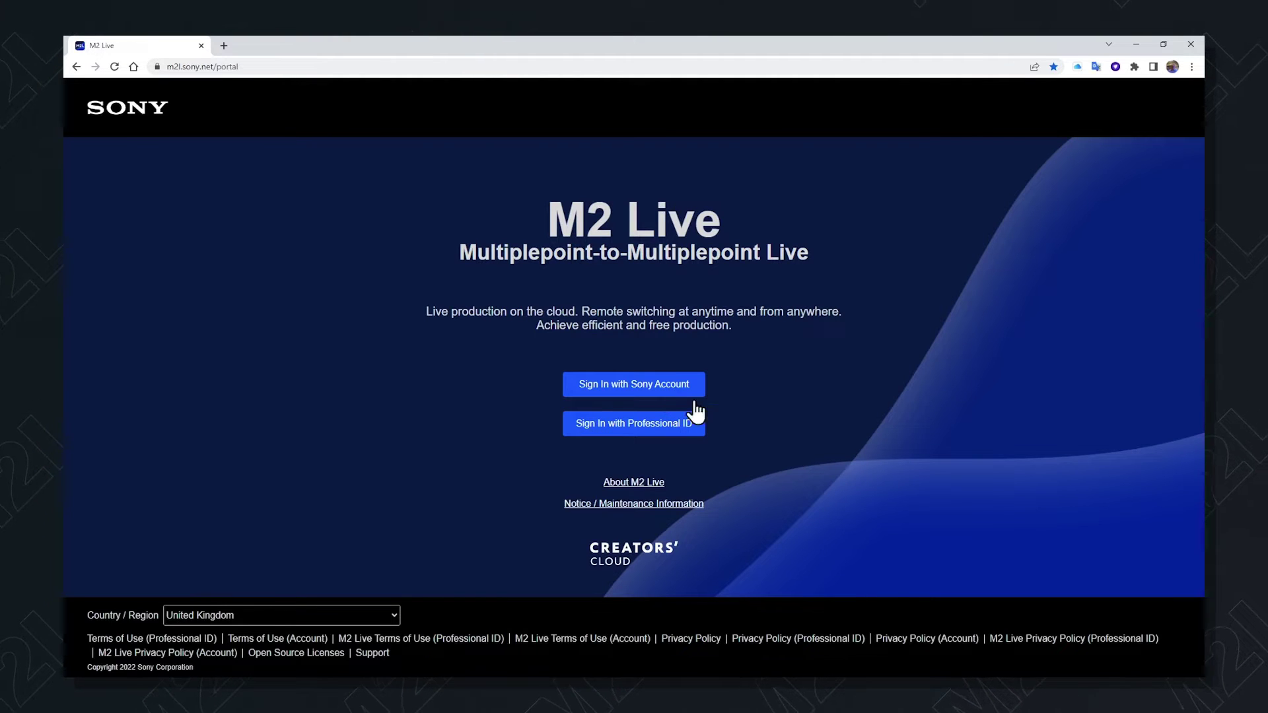
pyautogui.click(642, 383)
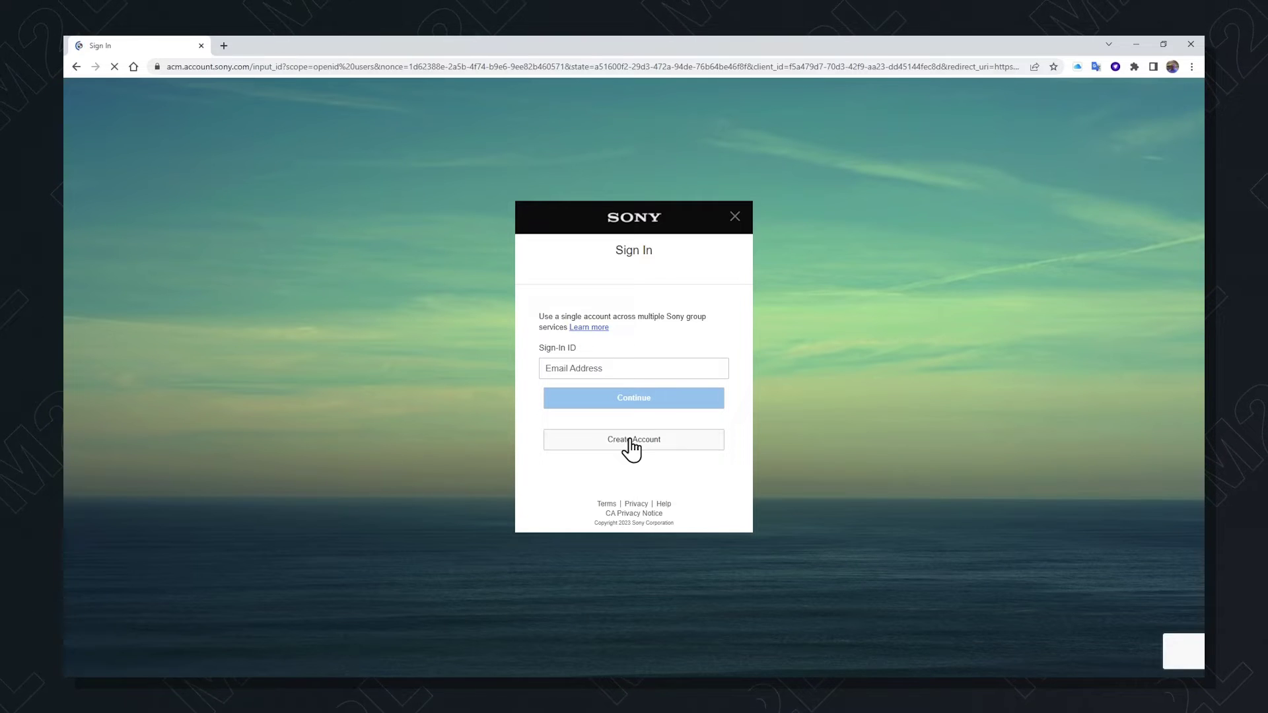
# Start a new Sony account with United Kingdom as the country
pyautogui.click(632, 440)
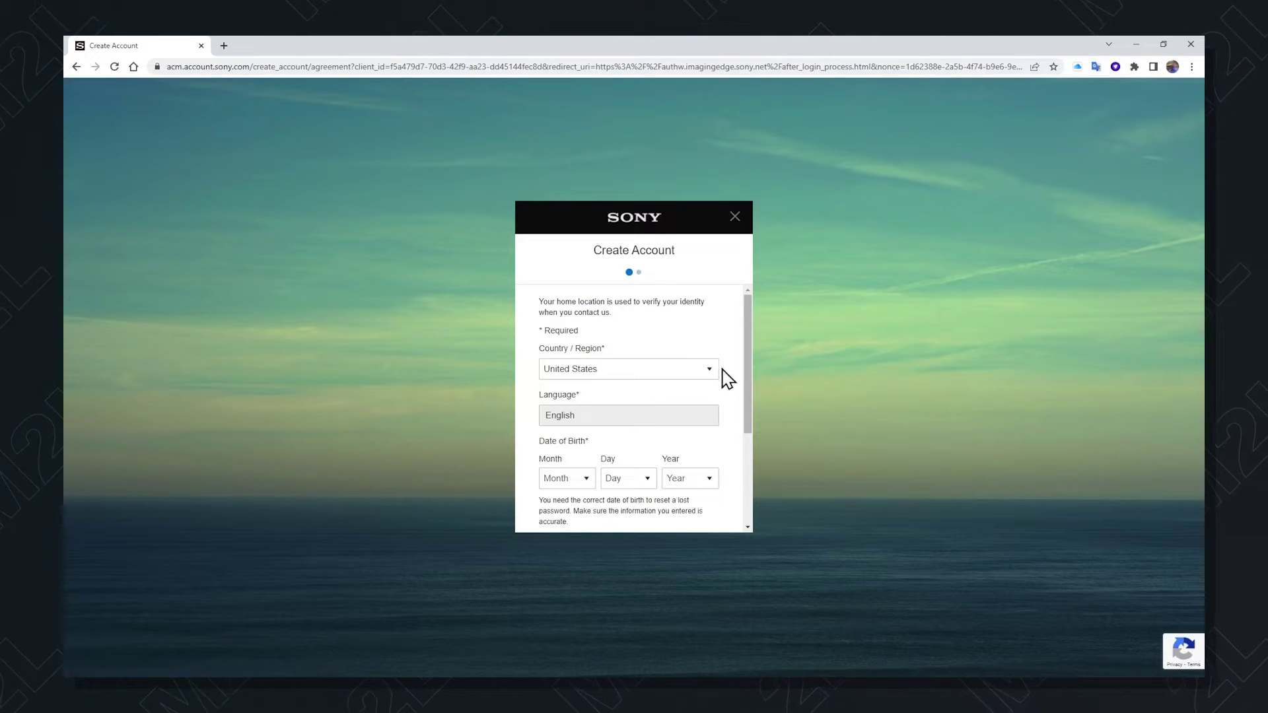
pyautogui.click(707, 373)
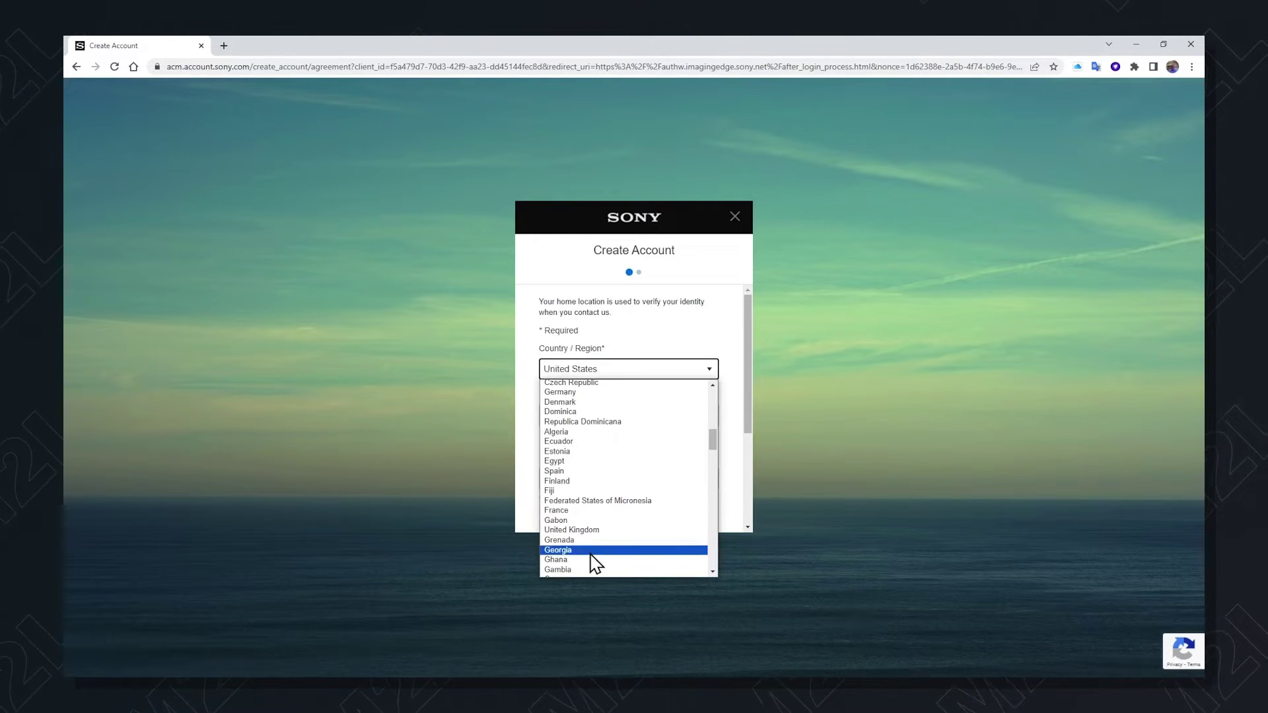
pyautogui.click(588, 528)
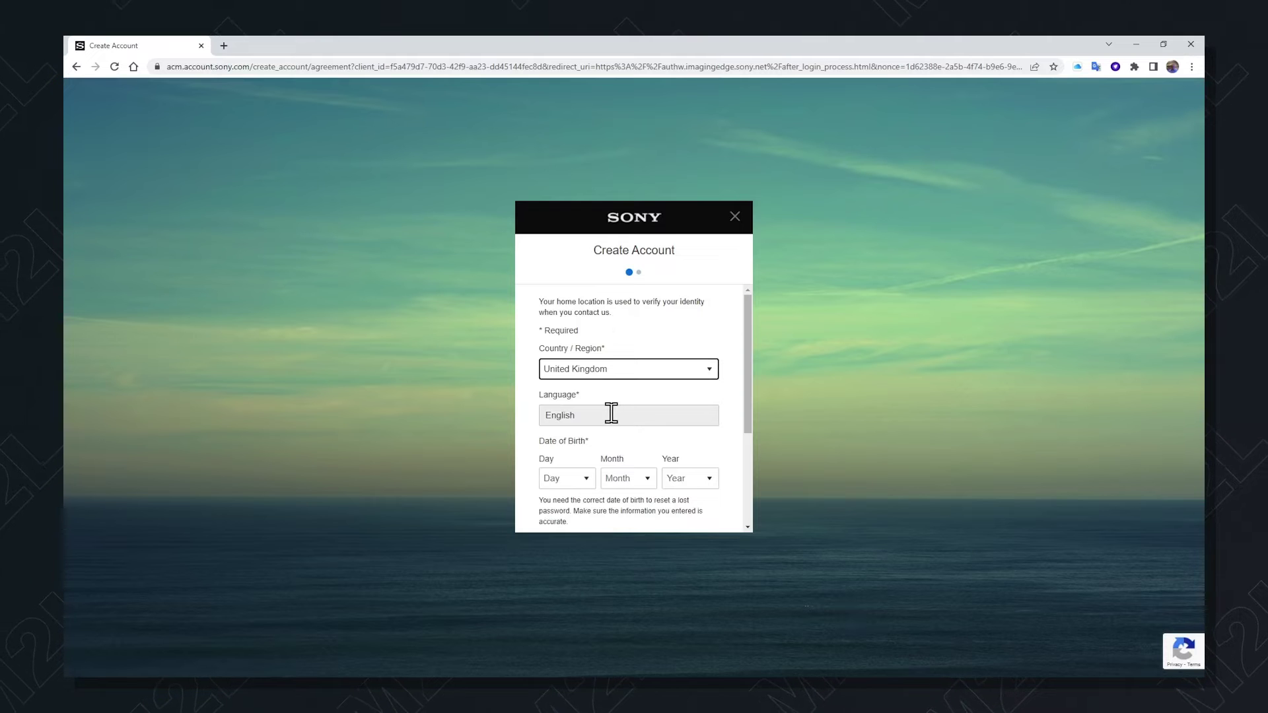
# Pick the day, month and year of birth, then accept the terms of service
pyautogui.click(586, 481)
pyautogui.click(564, 363)
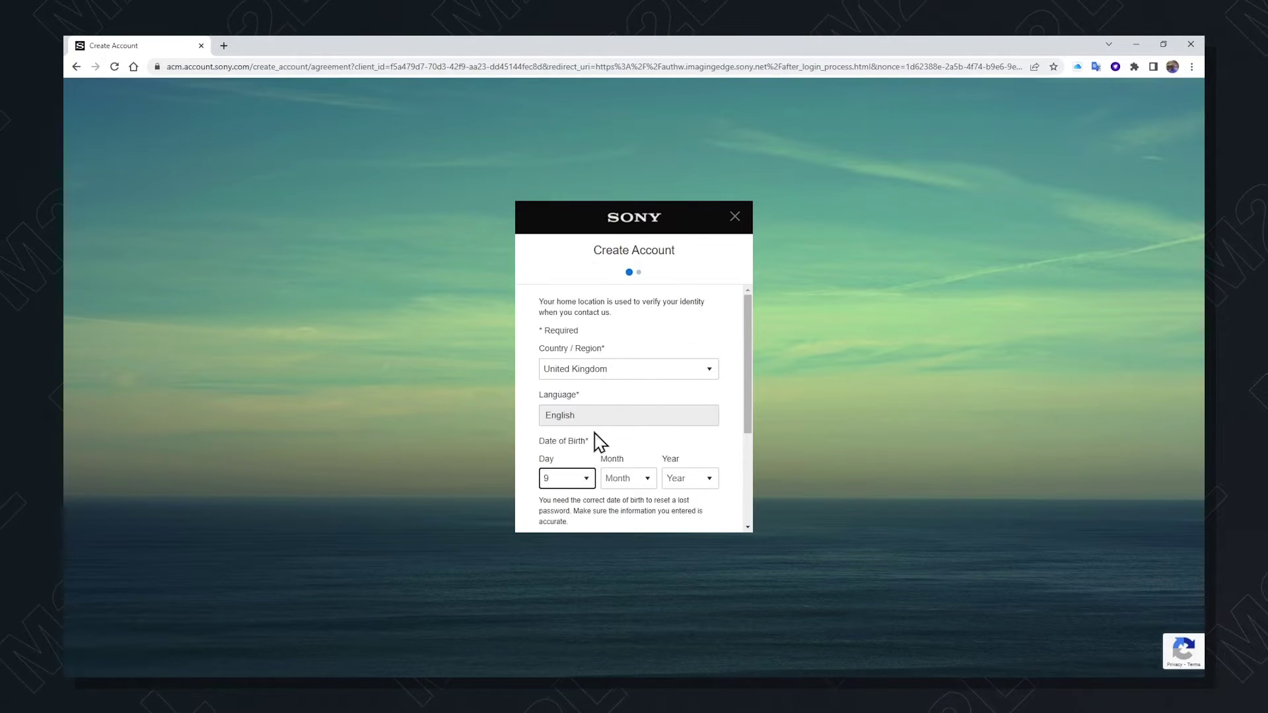
pyautogui.click(648, 480)
pyautogui.click(628, 532)
pyautogui.click(700, 482)
pyautogui.scroll(-10, 687, 380)
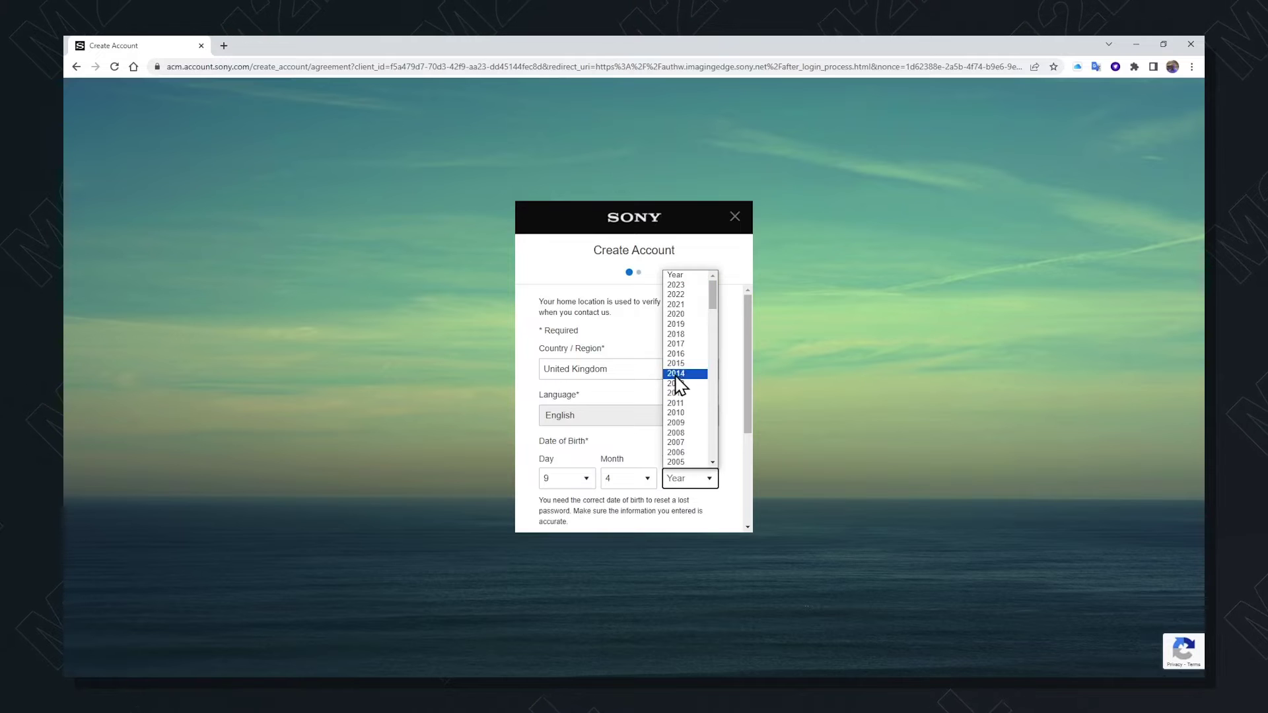
pyautogui.scroll(9, 687, 369)
pyautogui.click(683, 338)
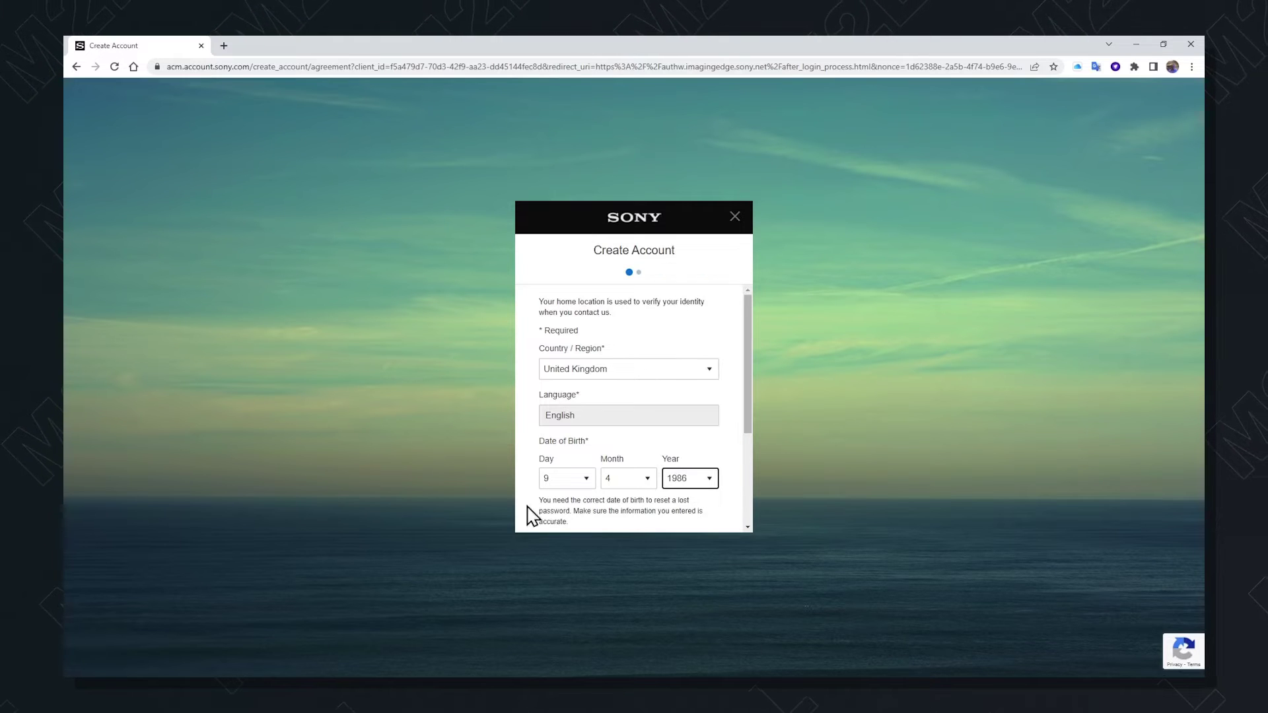
pyautogui.moveTo(746, 413); pyautogui.dragTo(745, 496)
pyautogui.click(542, 423)
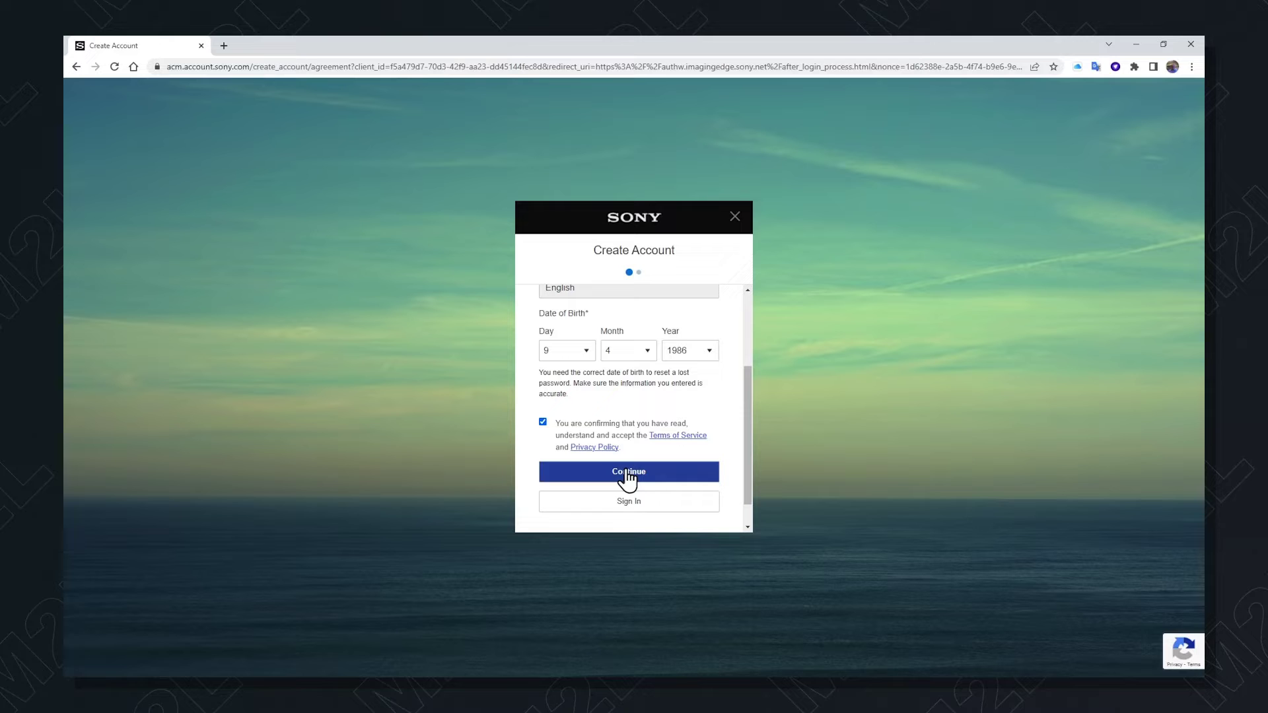
# Continue to the account details and enter the sign-in e-mail address
pyautogui.click(628, 478)
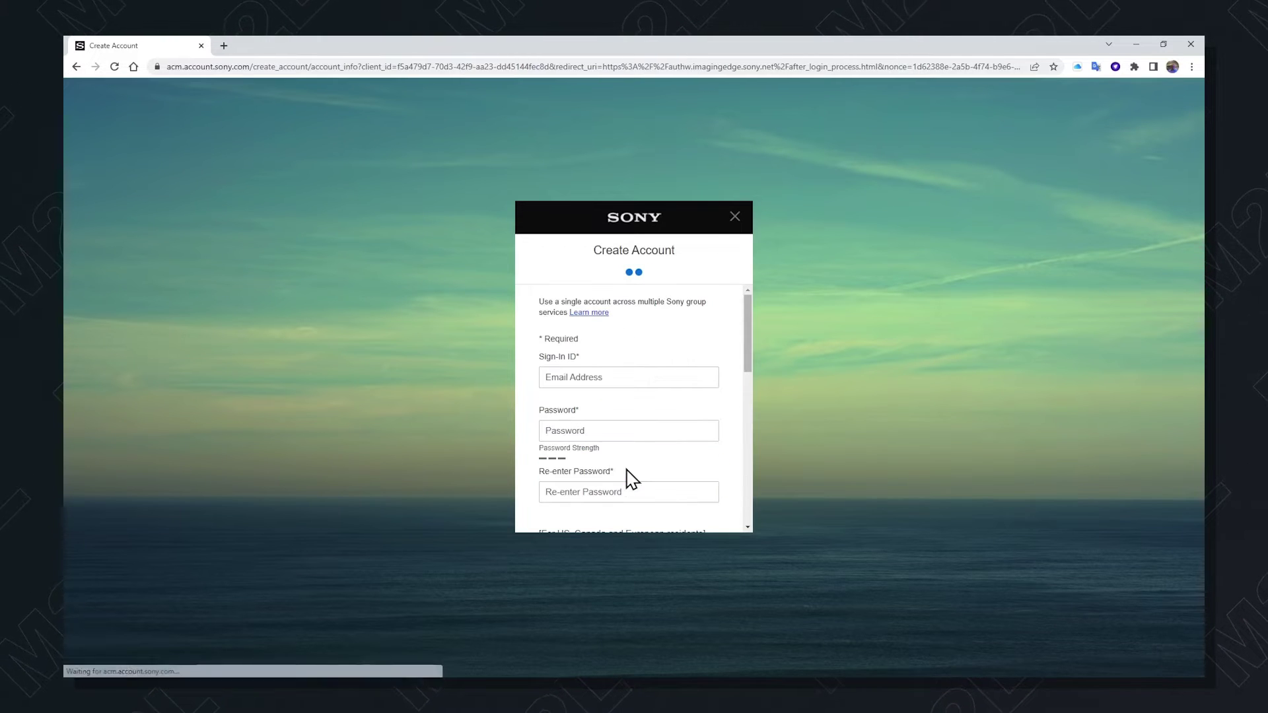
pyautogui.click(609, 373)
pyautogui.write('email@gmail.com')
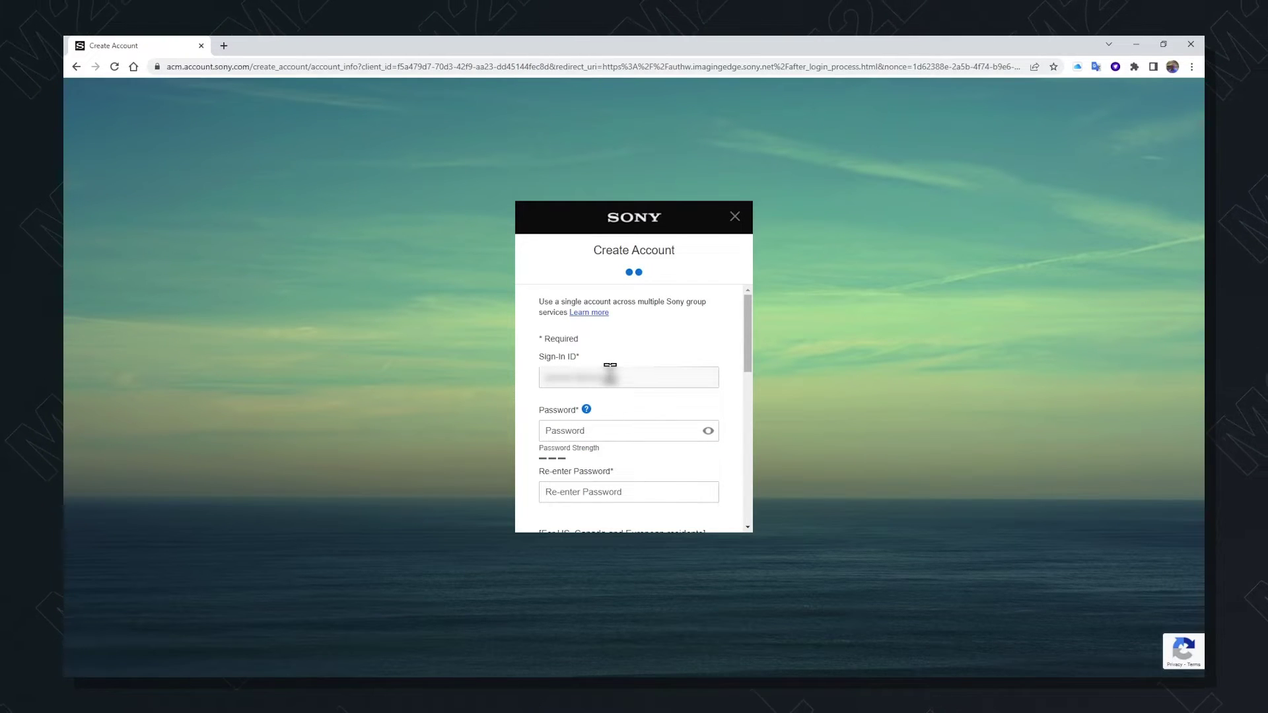
pyautogui.write('@gmail.com')
# Enter and re-enter the account password, then submit the account details
pyautogui.click(608, 430)
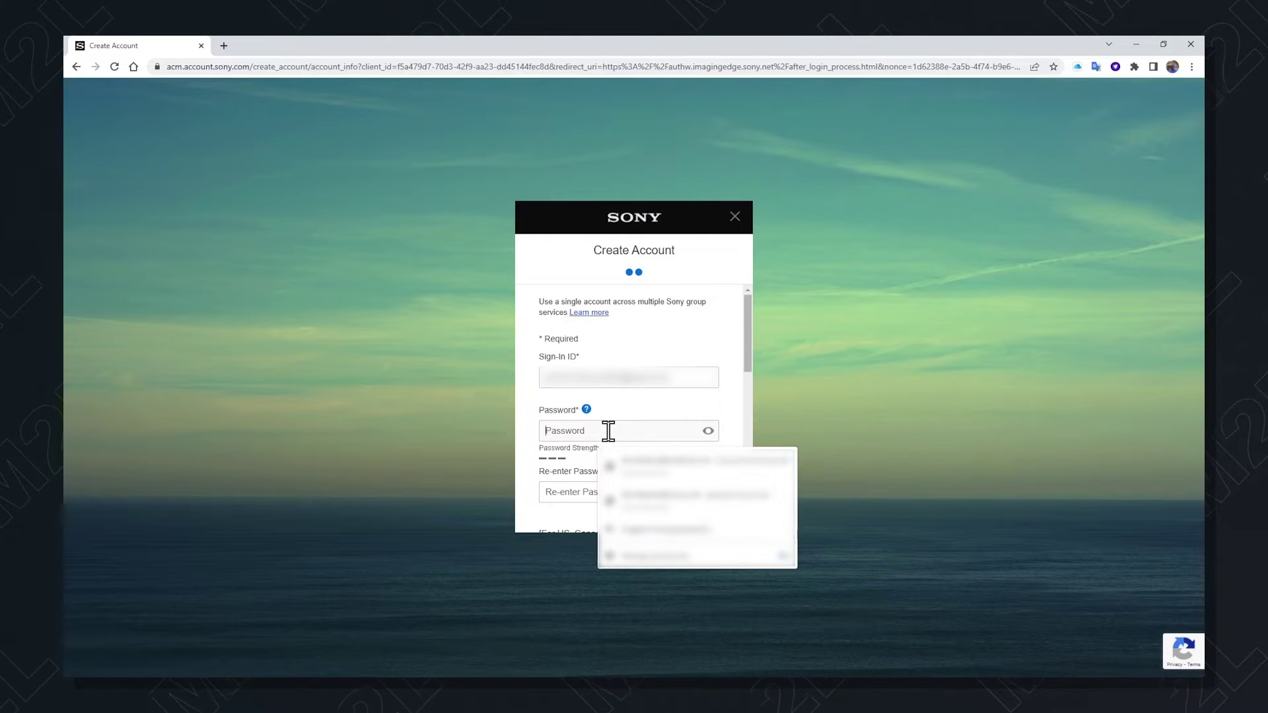
pyautogui.write('••••')
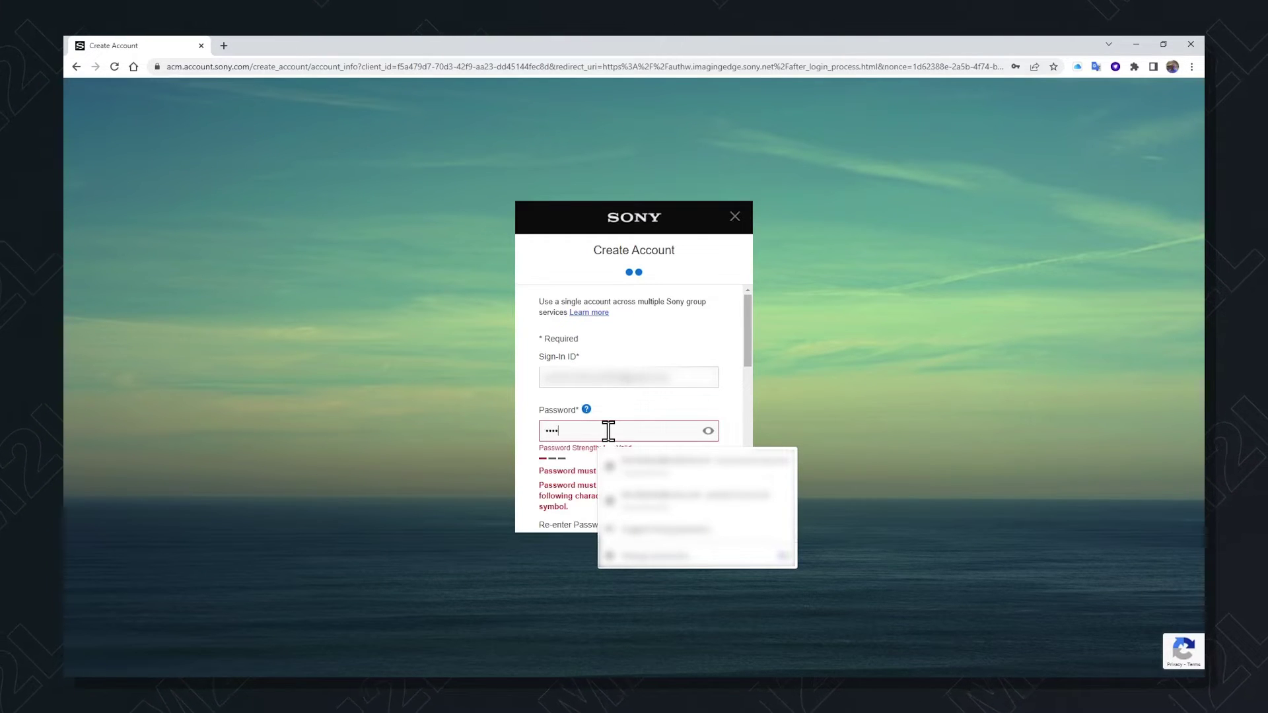
pyautogui.write('••••••••••')
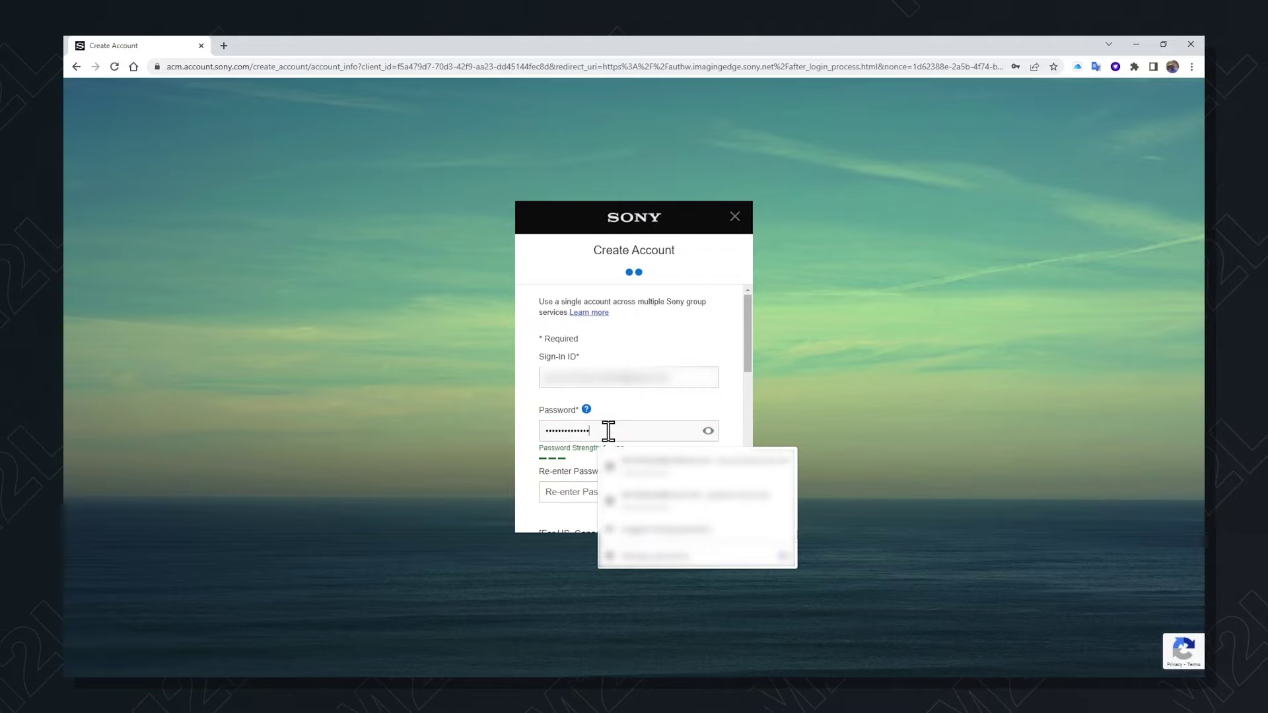
pyautogui.press('Tab')
pyautogui.press('Tab')
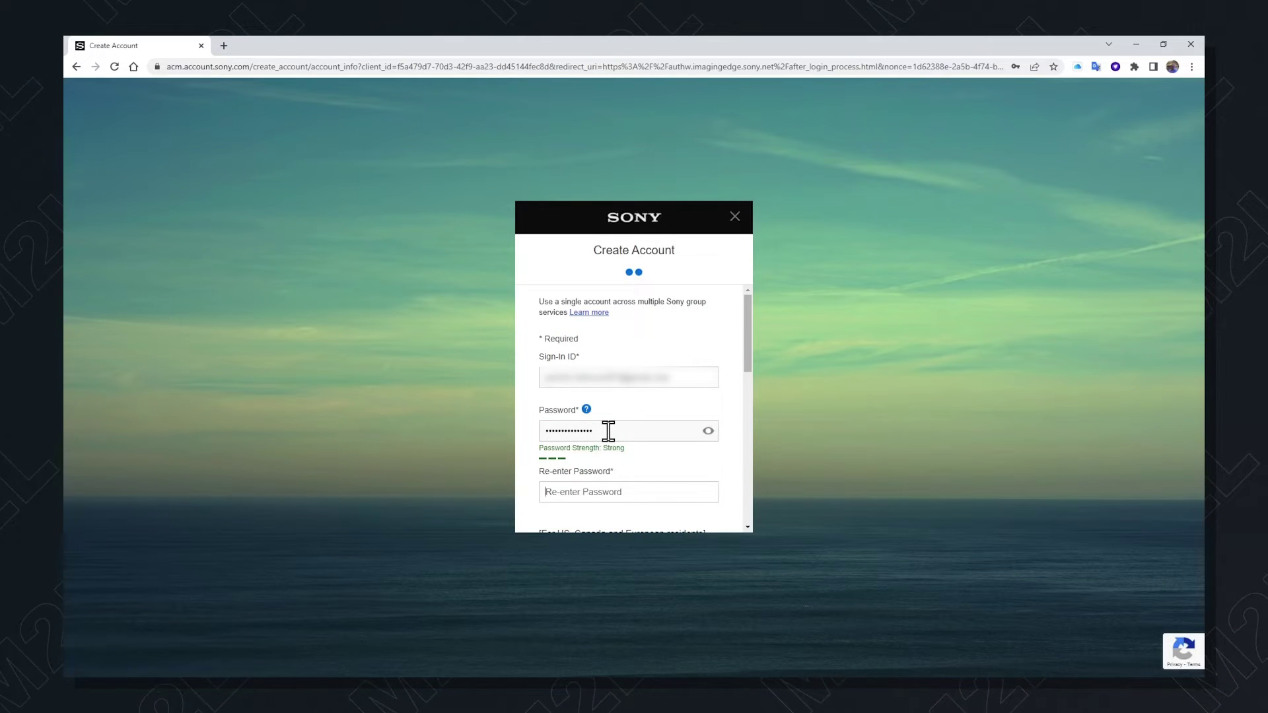
pyautogui.write('•••••••••')
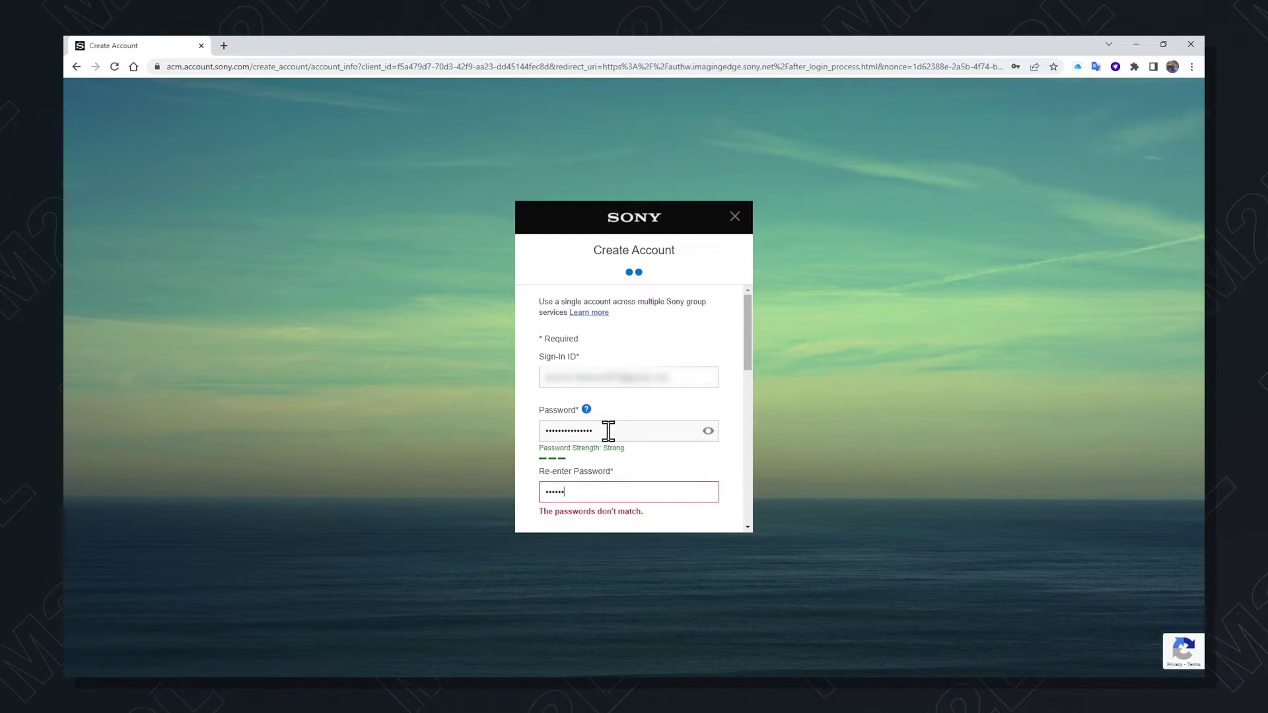
pyautogui.write('••••••')
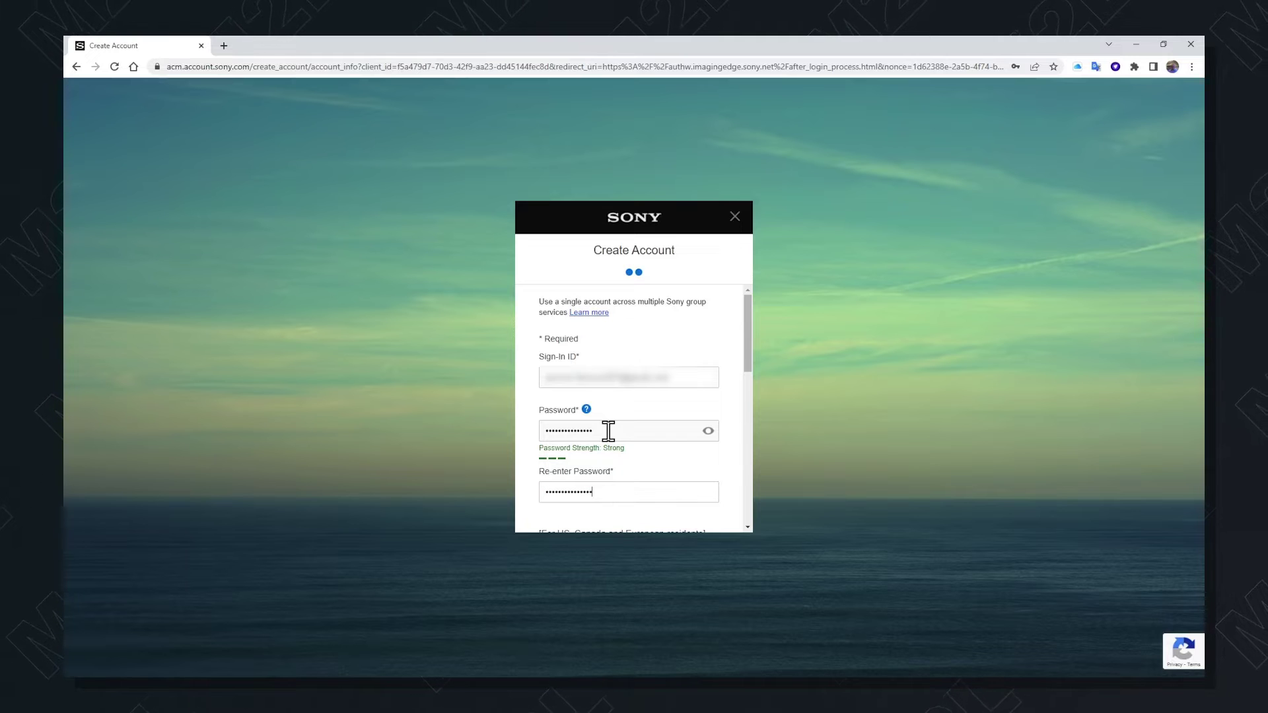
pyautogui.scroll(-2, 639, 463)
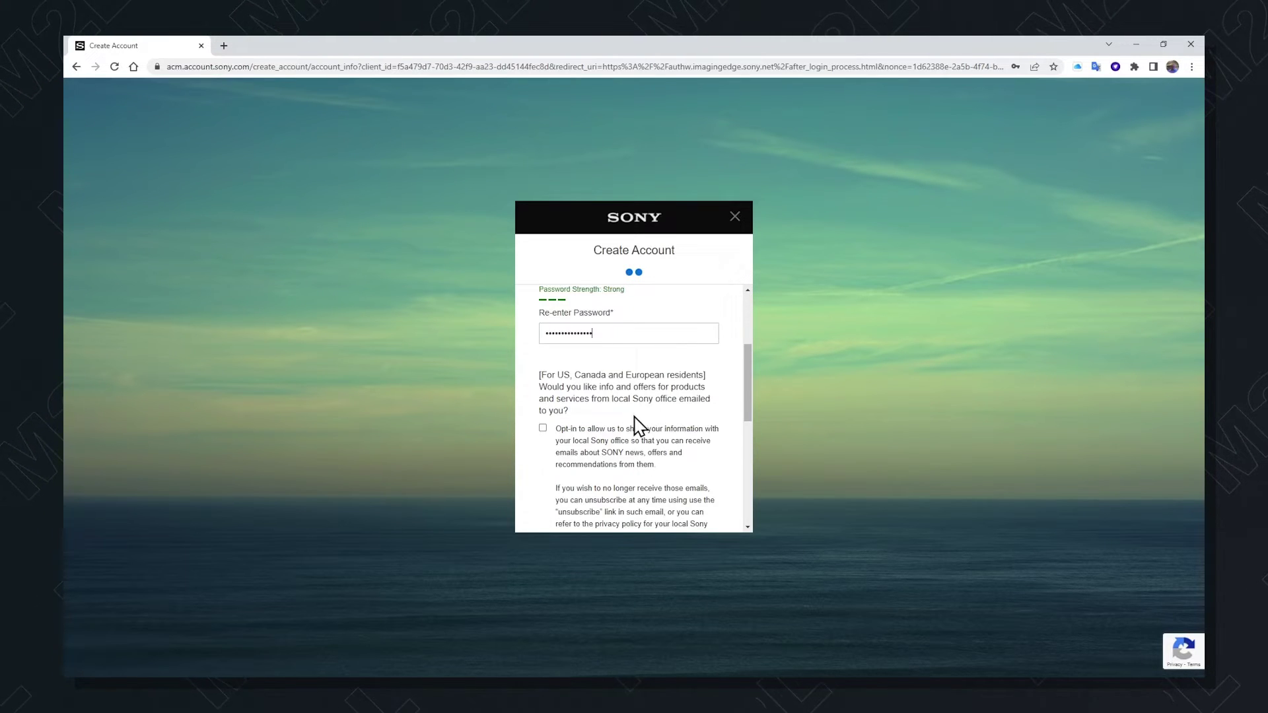
pyautogui.scroll(-2, 650, 427)
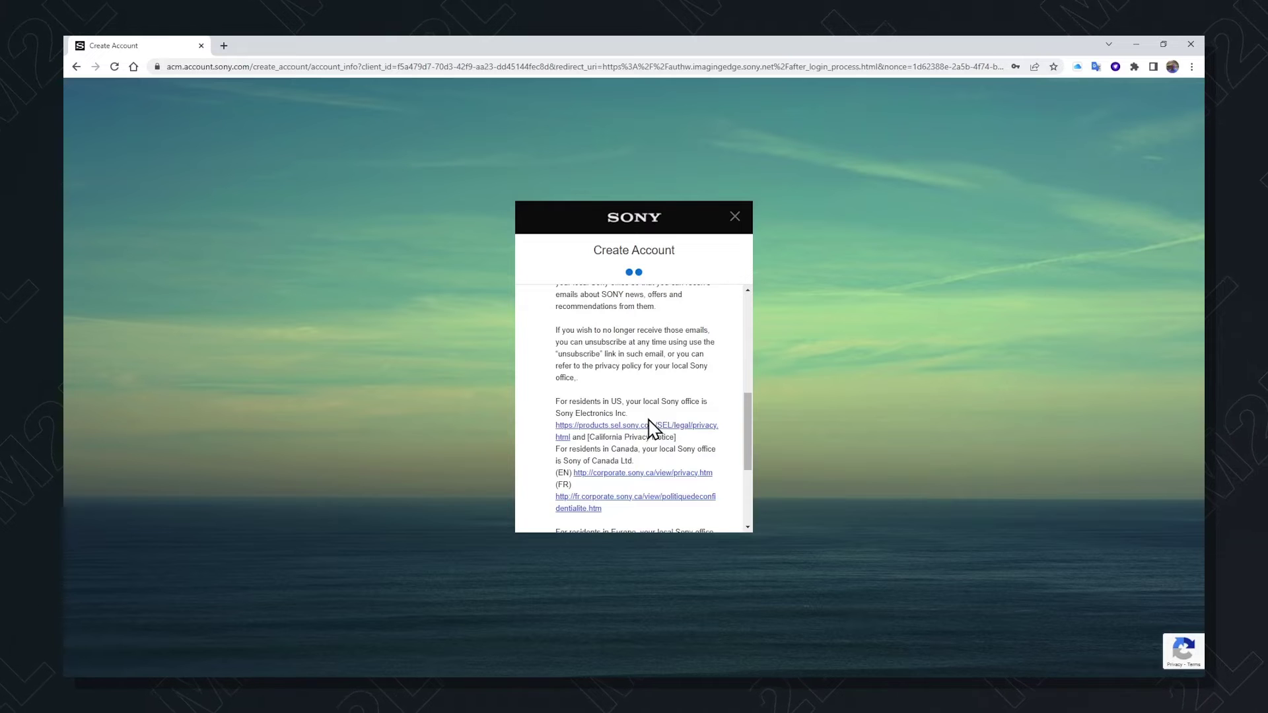
pyautogui.scroll(-2, 650, 428)
pyautogui.click(637, 452)
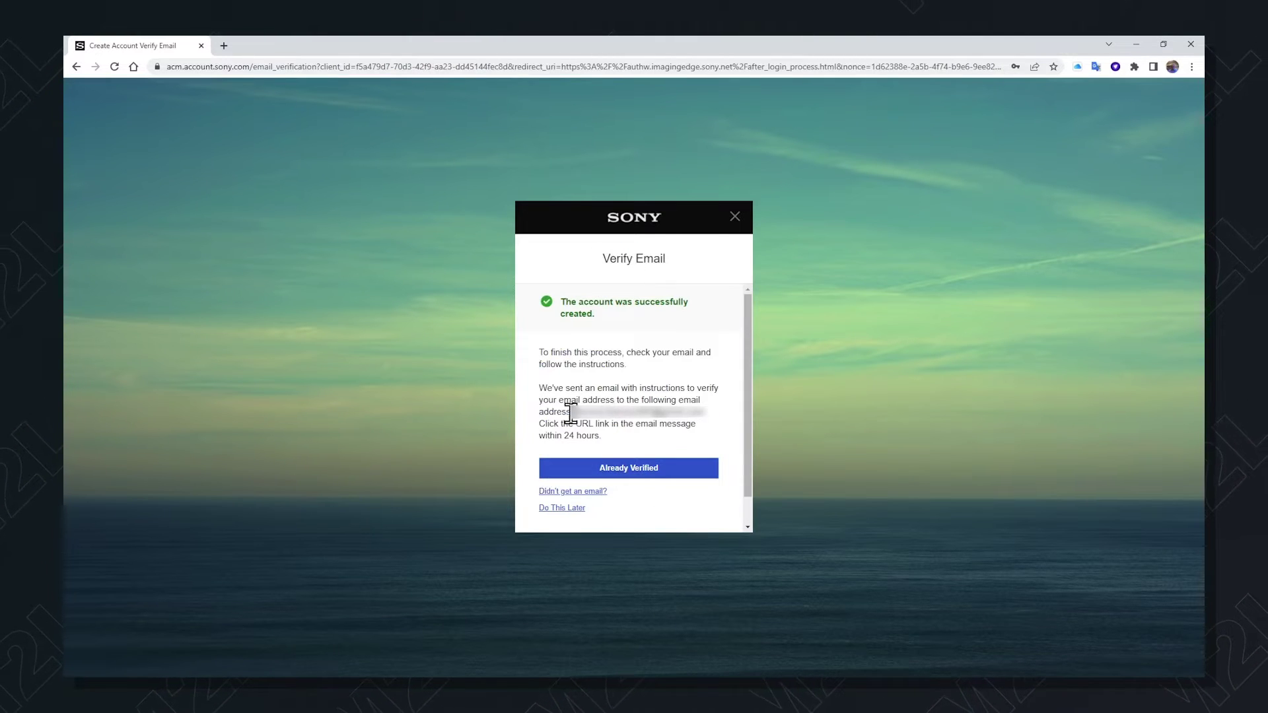
# Confirm the e-mail is already verified and agree to the end user licence agreement
pyautogui.click(631, 467)
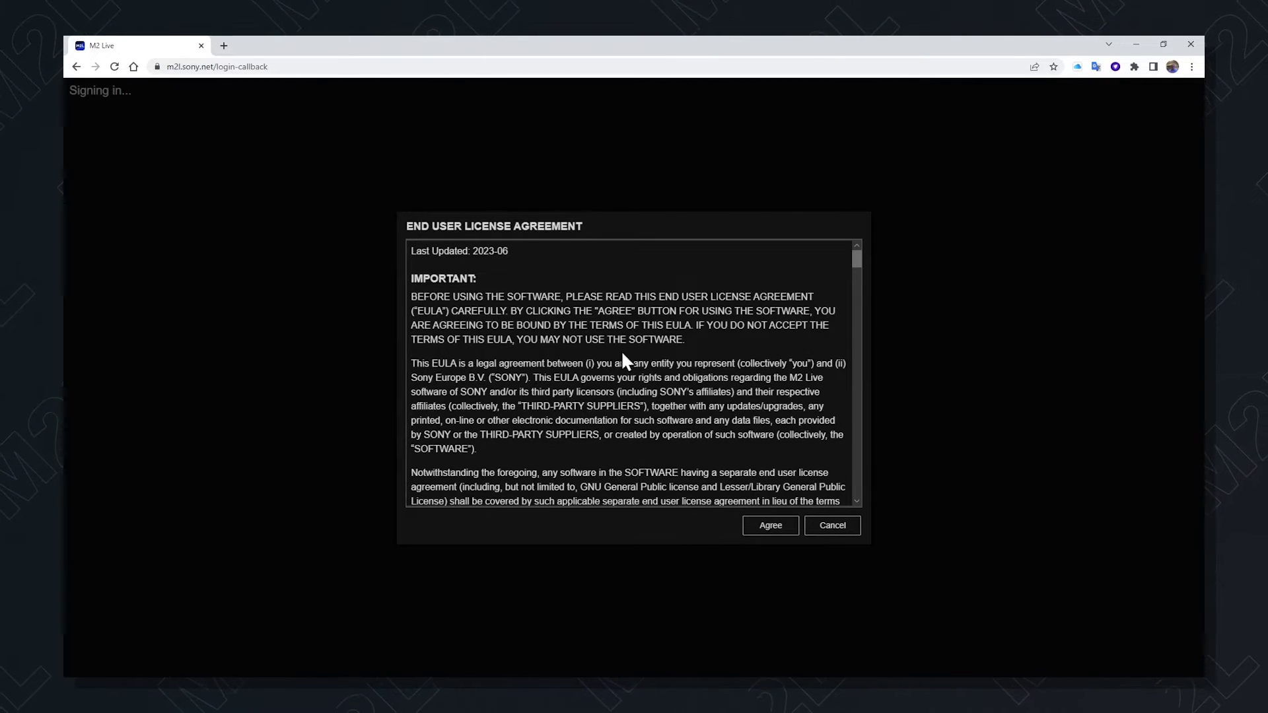
pyautogui.click(769, 527)
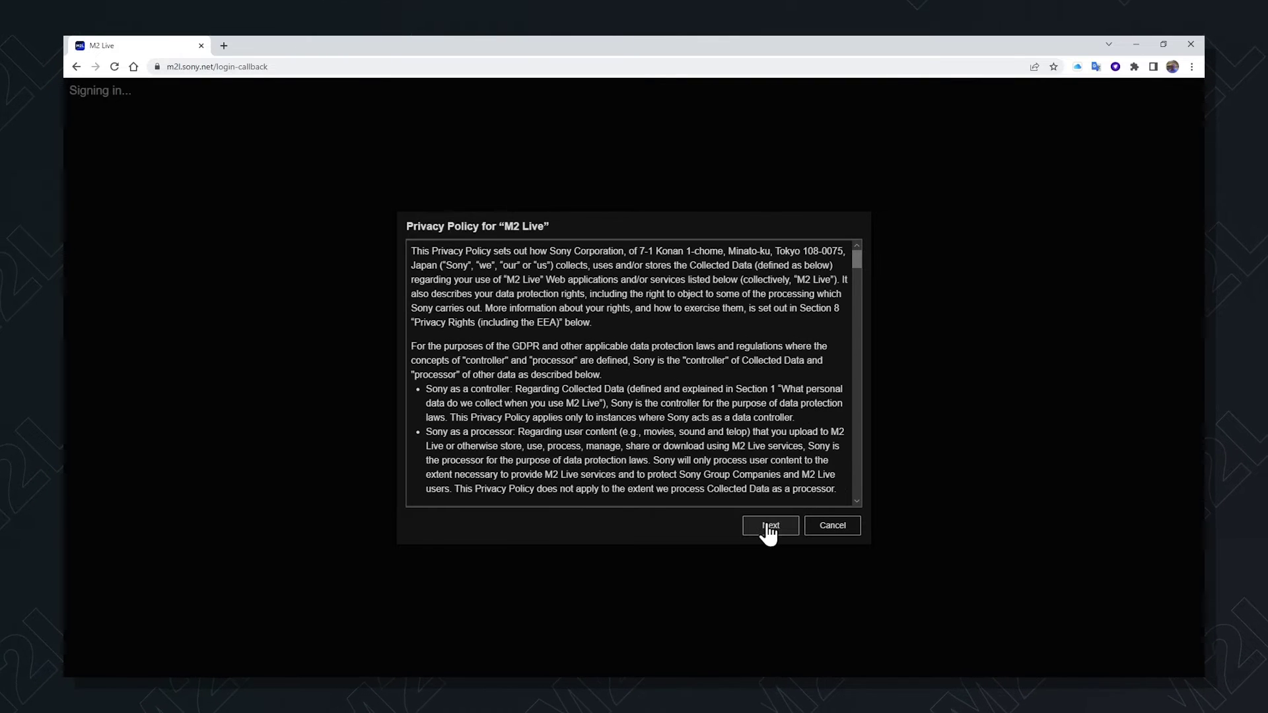
# Get past the privacy policy, start the Free Trial plan, and return to the Dashboard
pyautogui.click(768, 528)
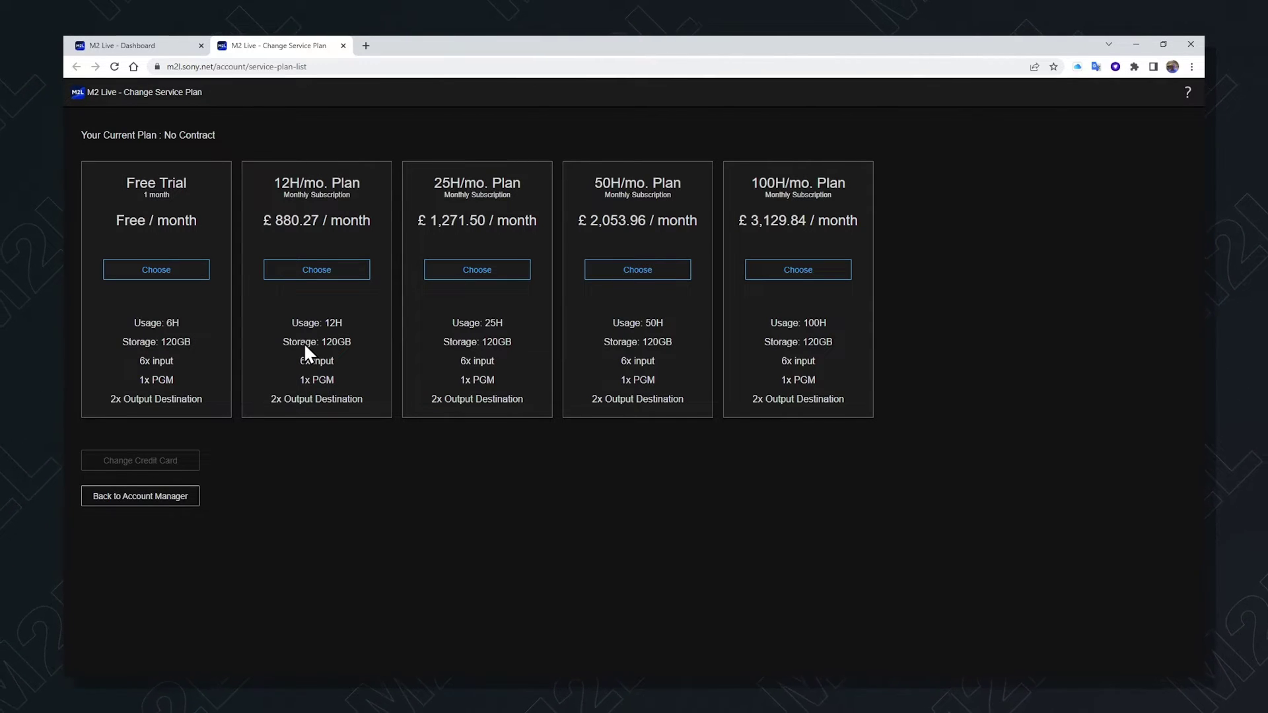
pyautogui.click(154, 275)
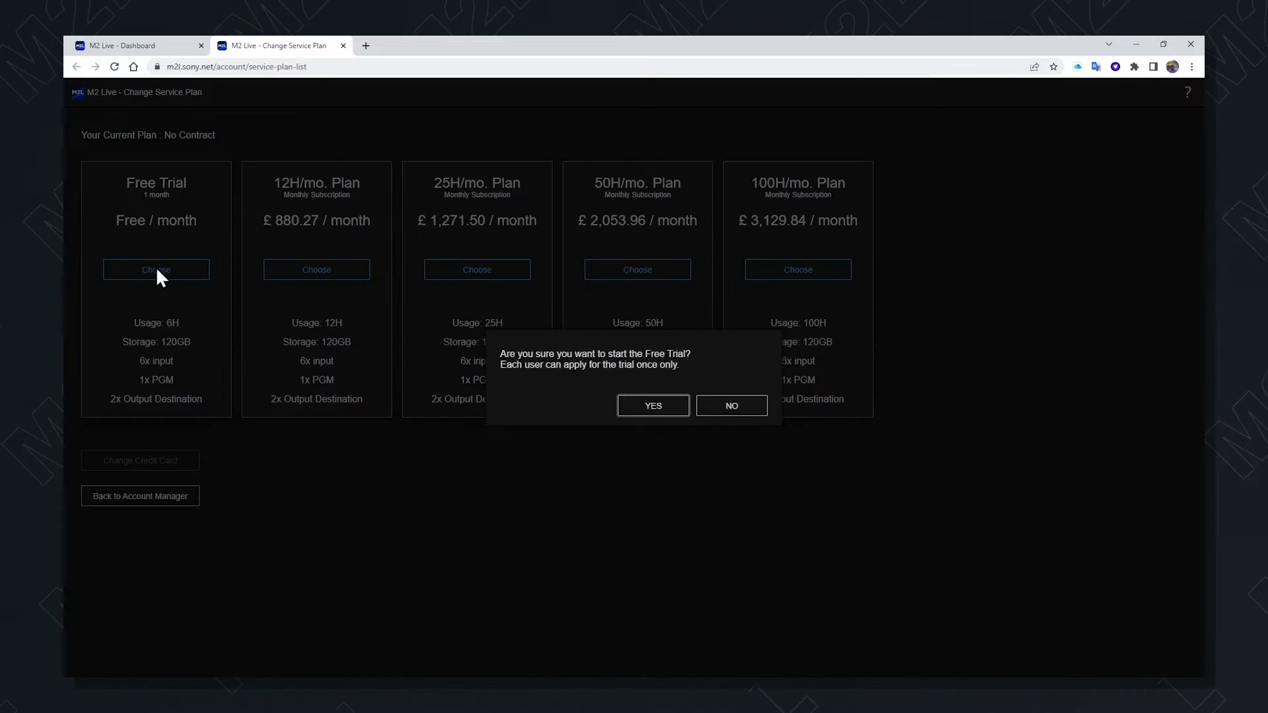
pyautogui.click(660, 408)
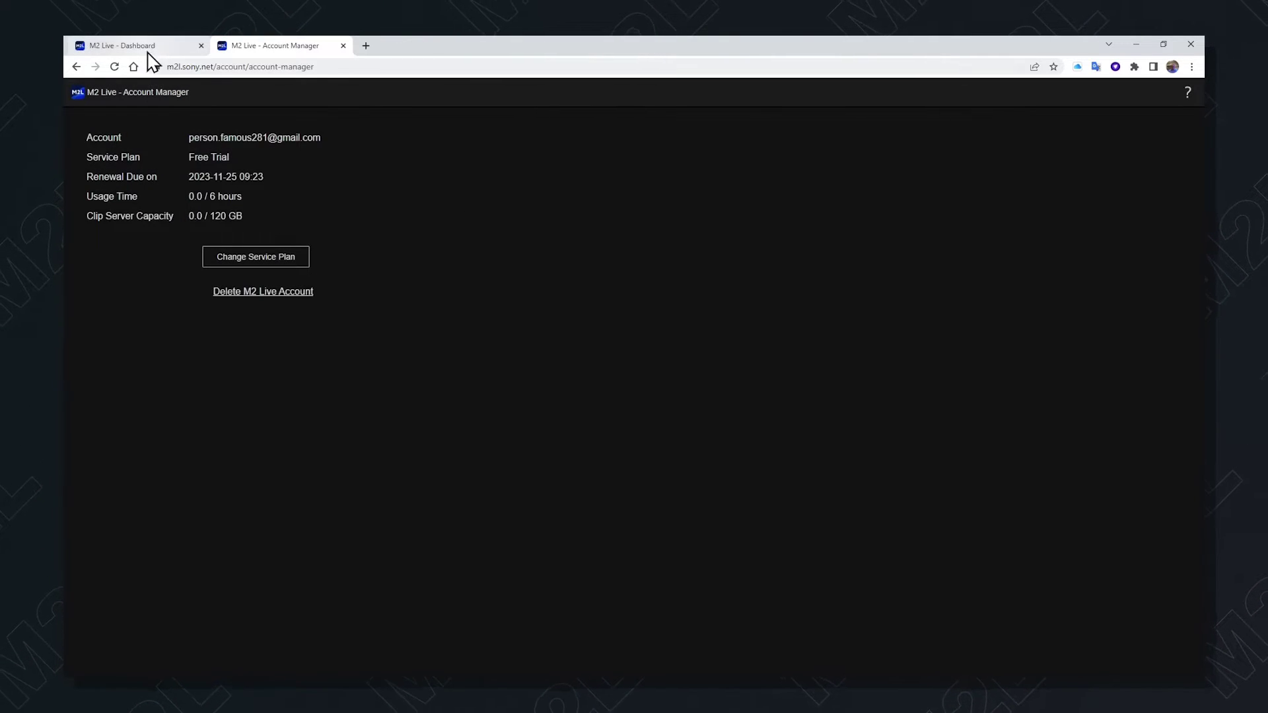
pyautogui.click(160, 53)
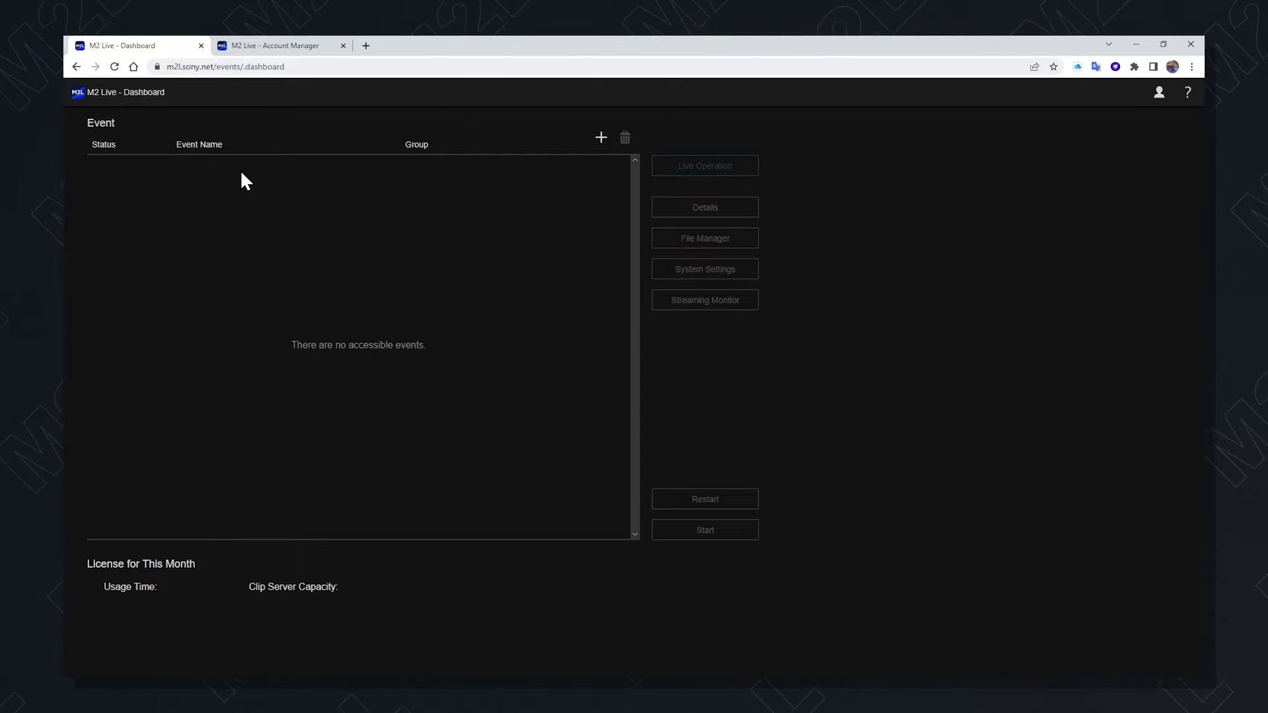
# Create the event MyfirsttrialM2Levent with event region eu-west-1
pyautogui.click(602, 139)
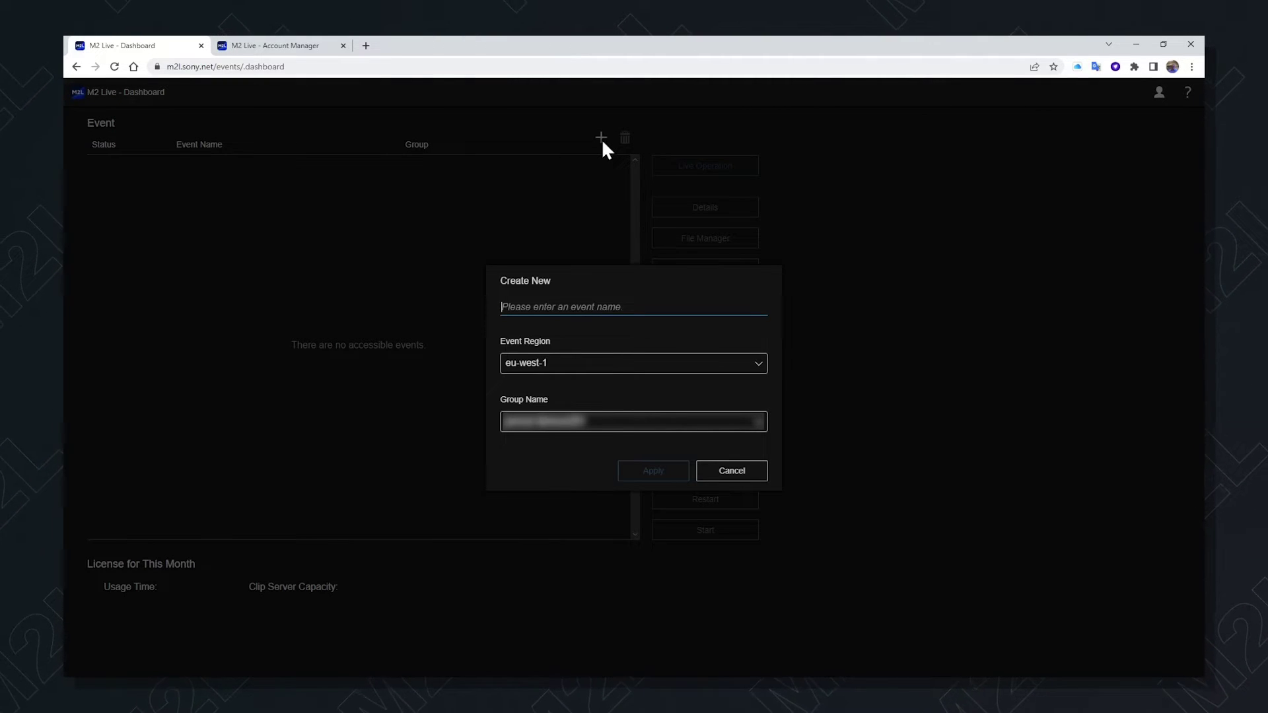
pyautogui.write('Myfirst ')
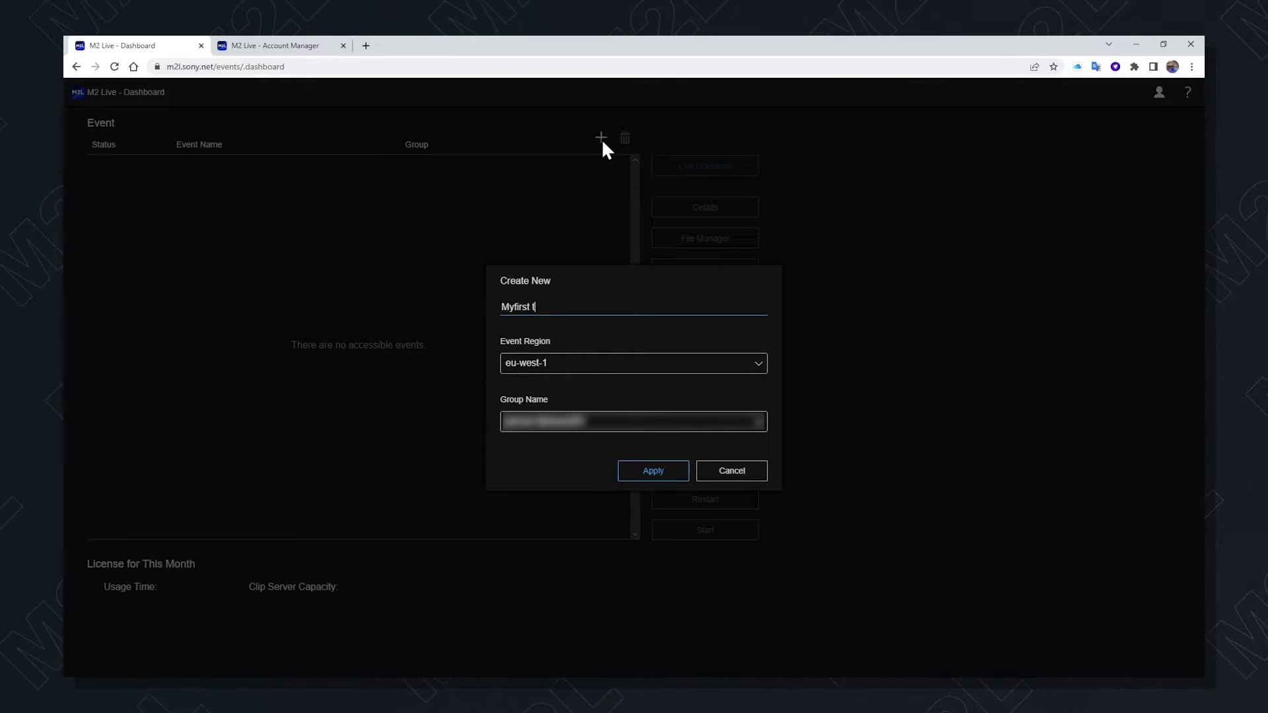
pyautogui.write('trialM2Levent')
pyautogui.click(758, 370)
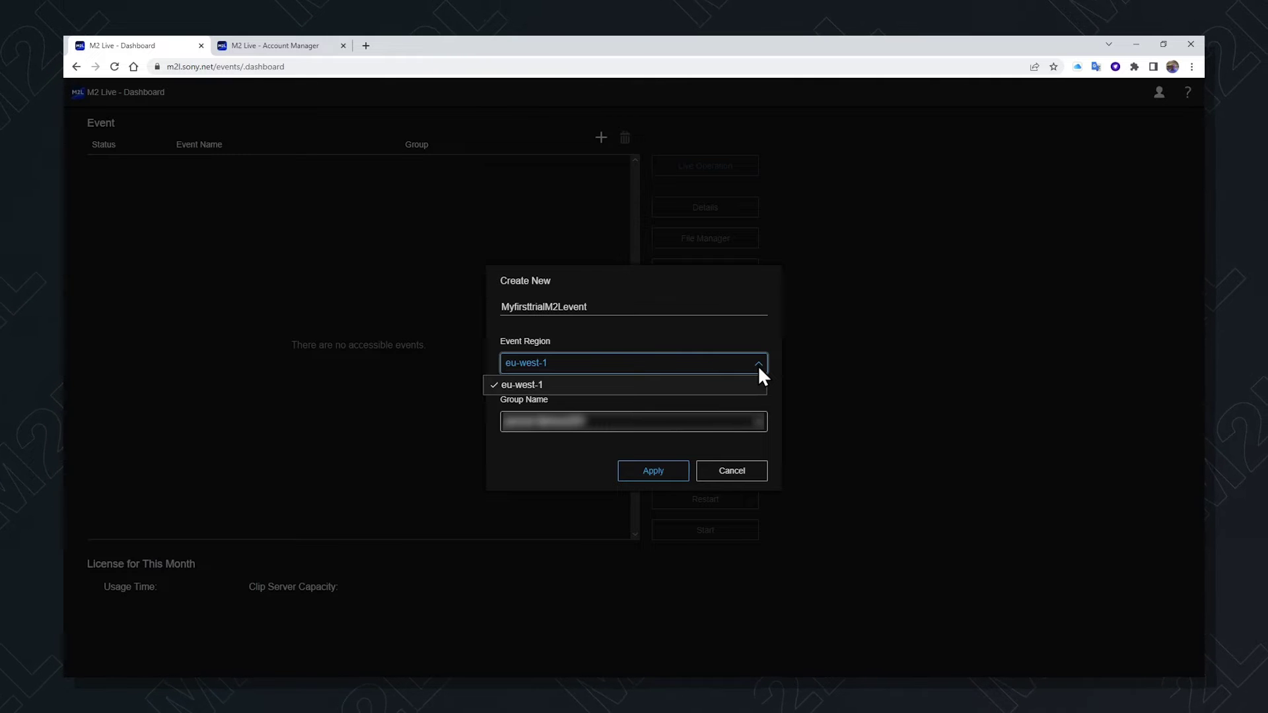
pyautogui.click(560, 386)
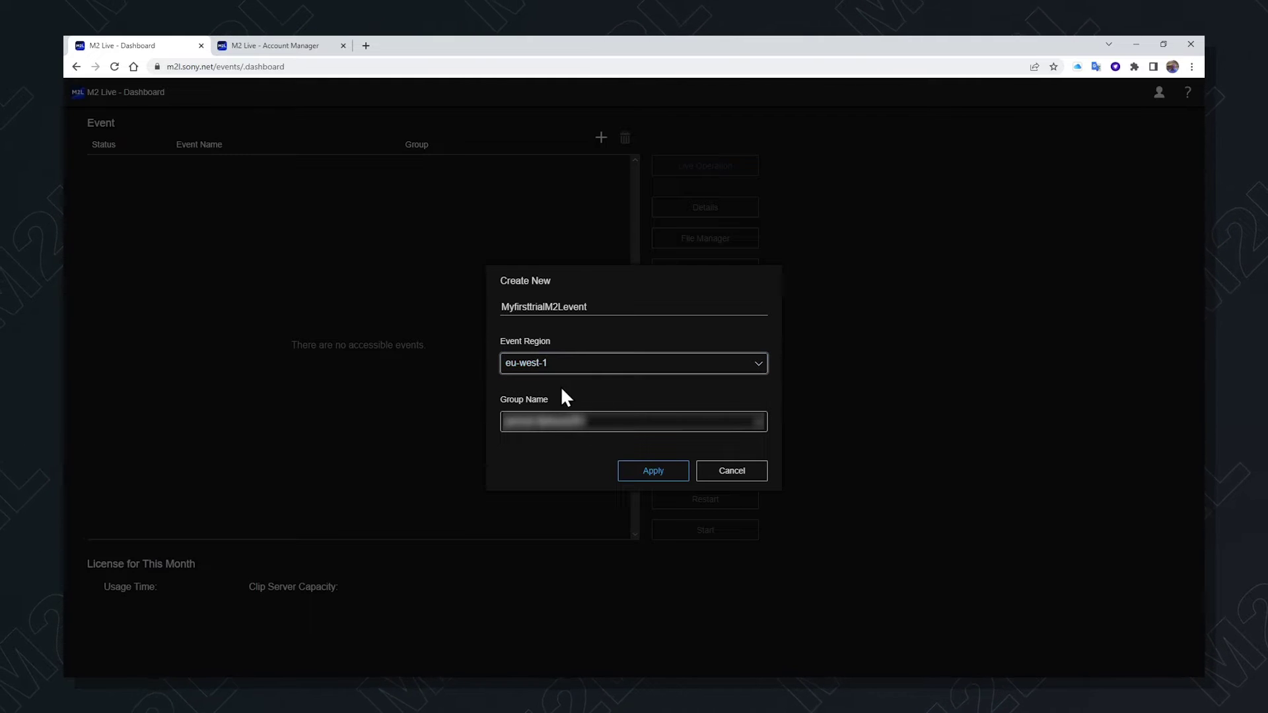
pyautogui.click(664, 470)
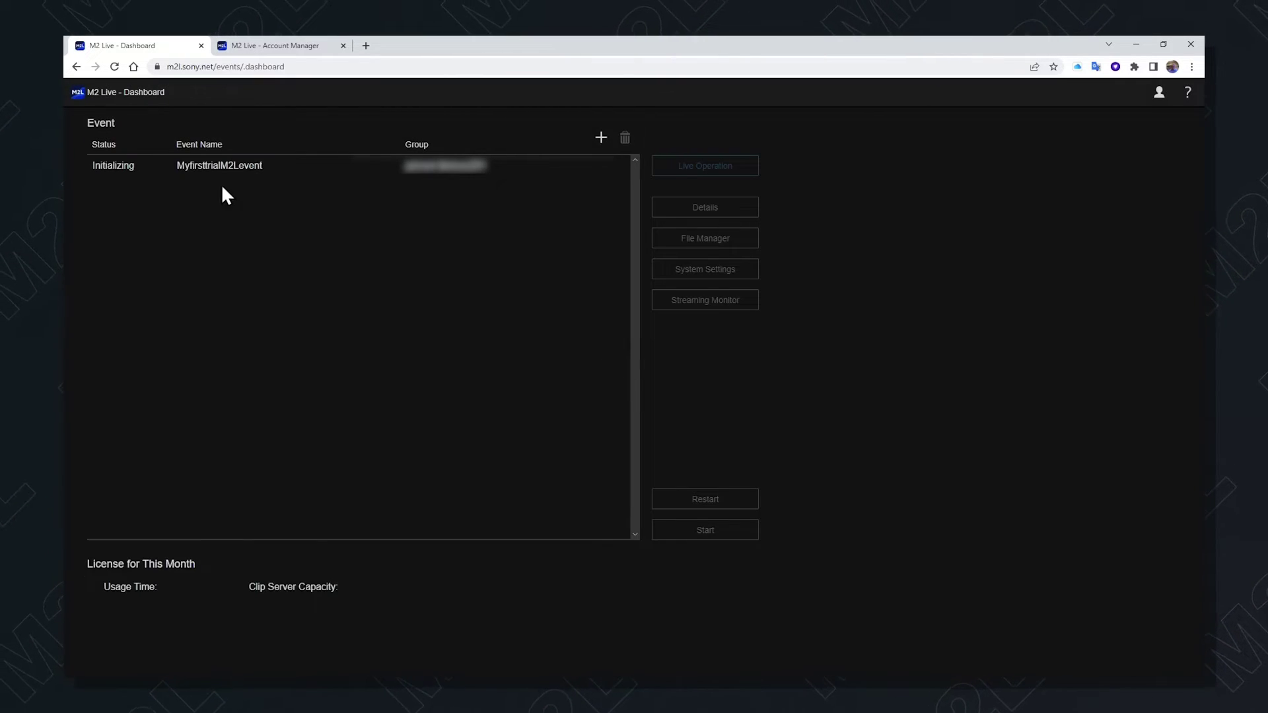
# Set MyfirsttrialM2Levent's Event Sub Domain to 'myevent' and apply it
pyautogui.click(220, 165)
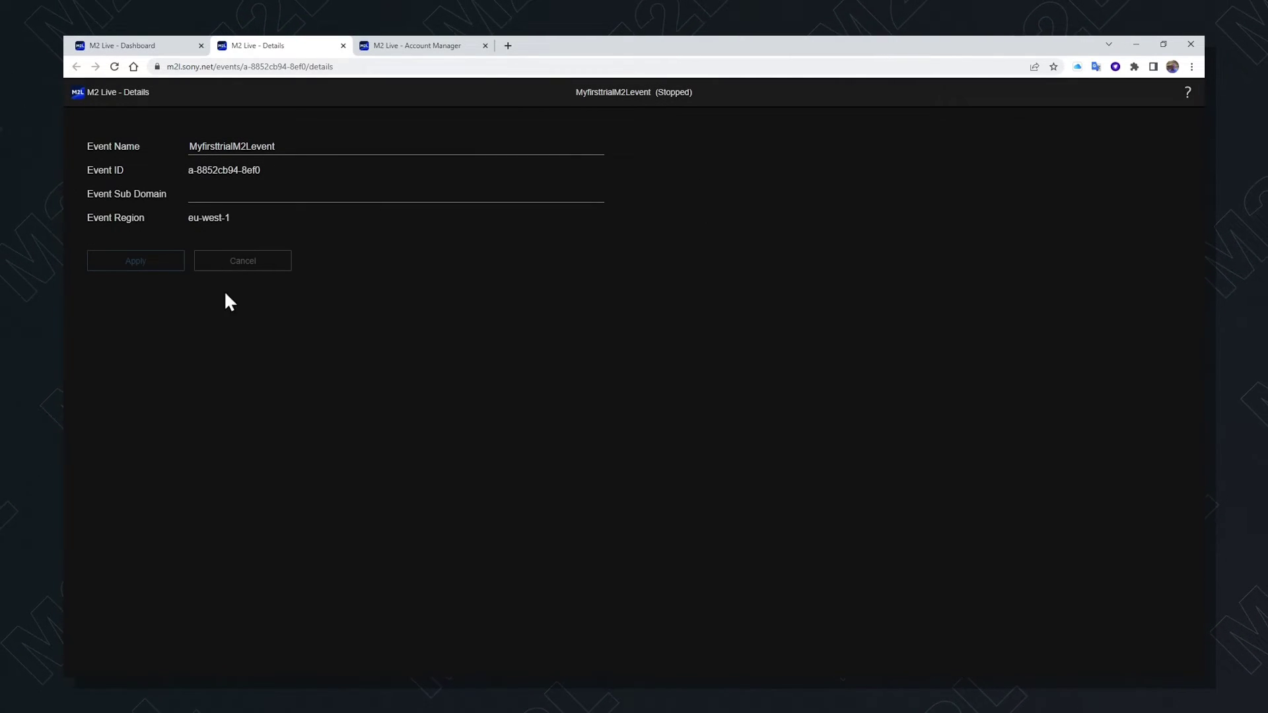
pyautogui.click(212, 191)
pyautogui.write('myevent')
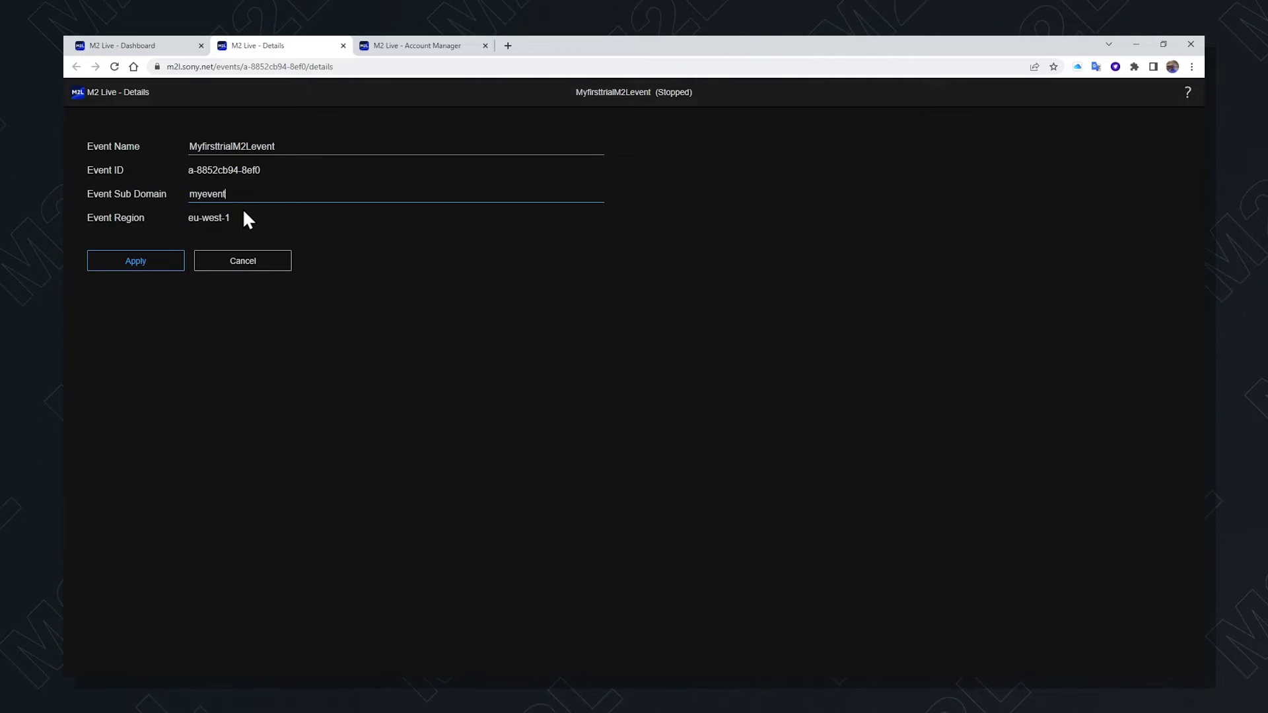
pyautogui.click(134, 262)
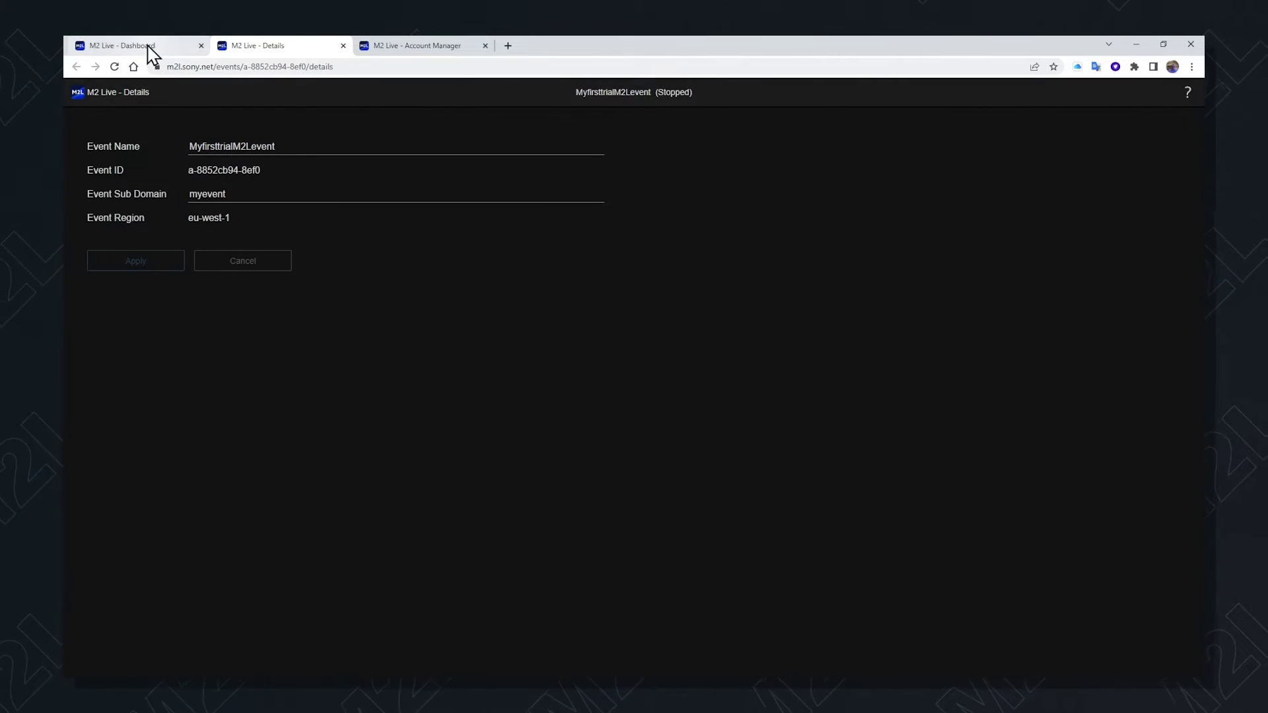
# Browse the File Manager's Clip, Still and Graphics System files and open the Help Guide
pyautogui.click(148, 51)
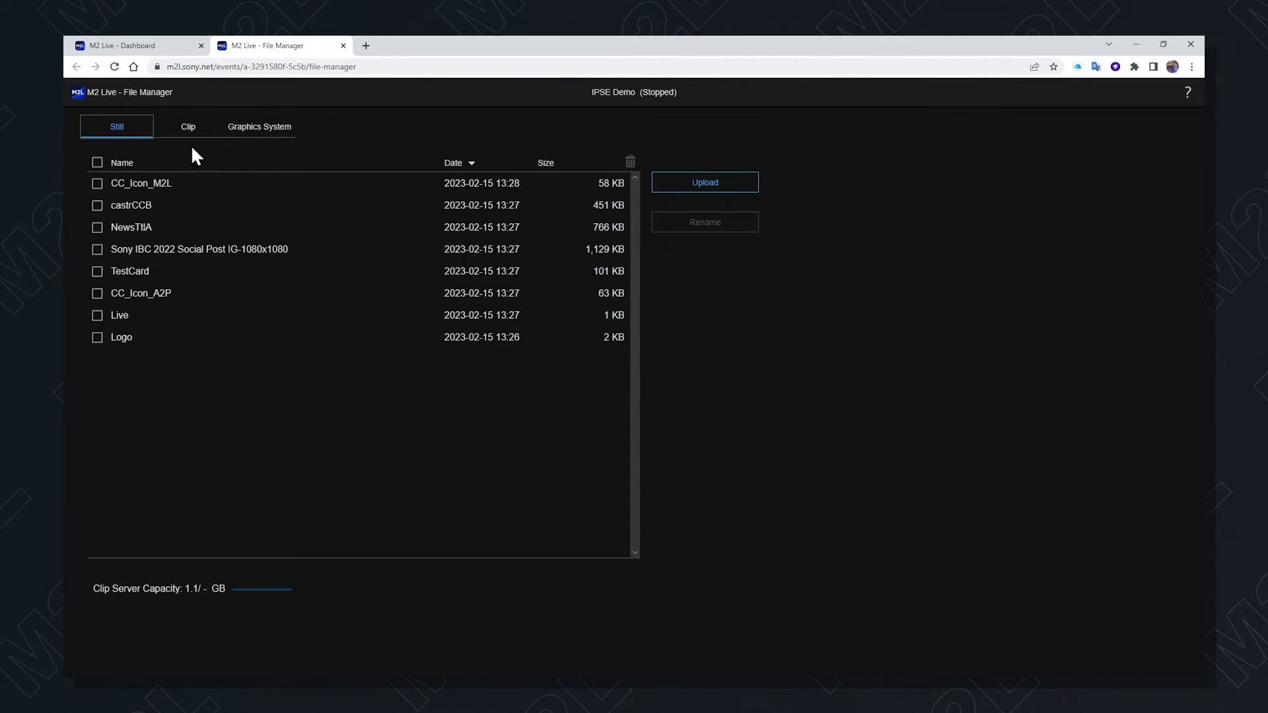
pyautogui.click(186, 130)
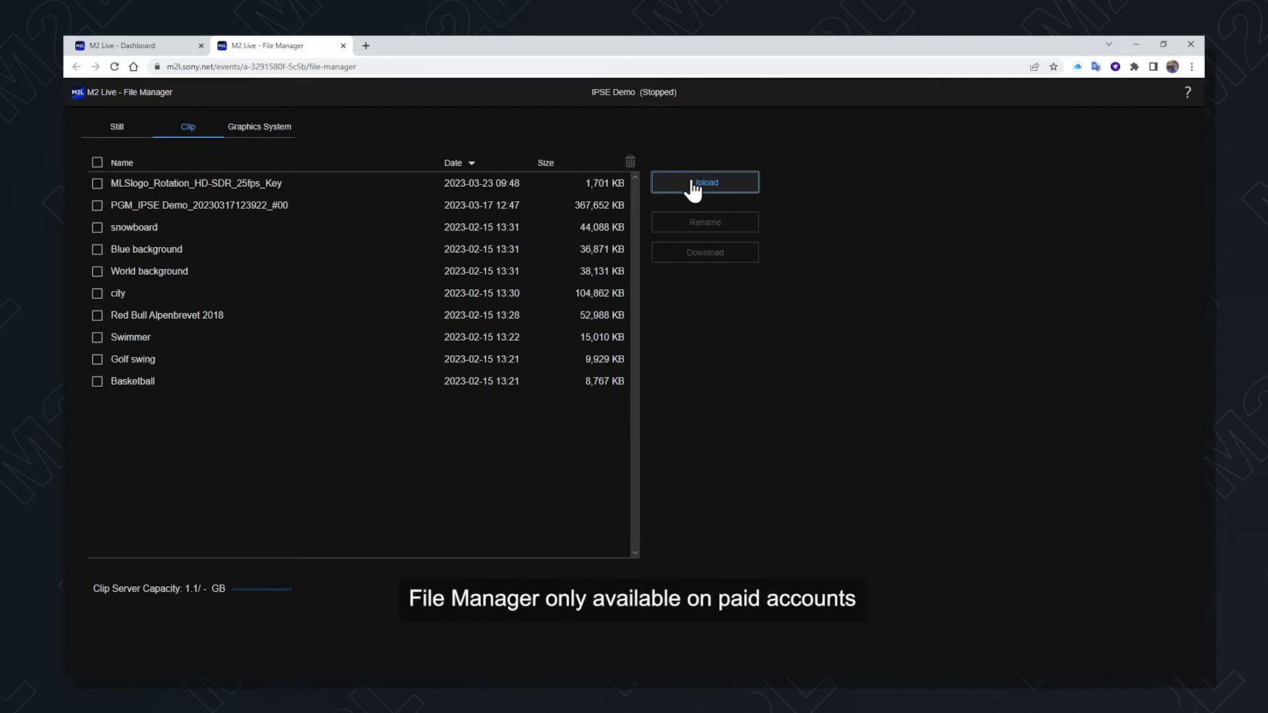
pyautogui.click(119, 131)
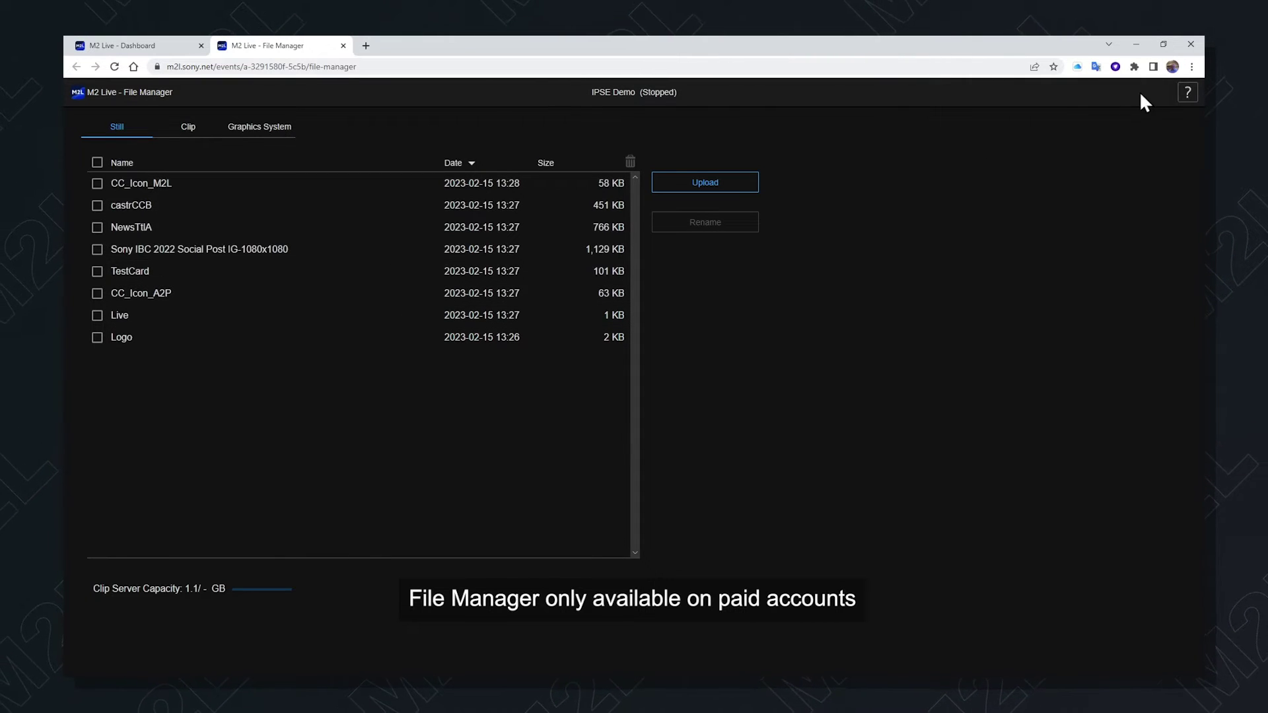
pyautogui.click(1186, 94)
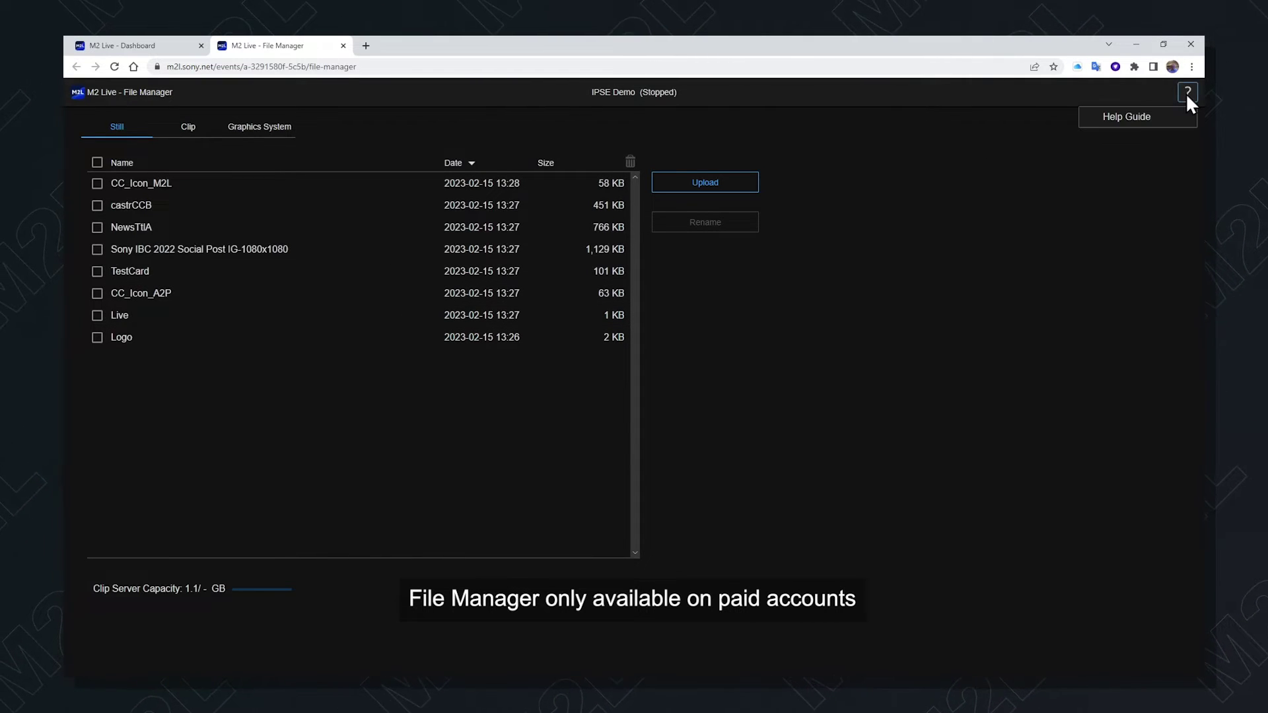
pyautogui.click(1118, 129)
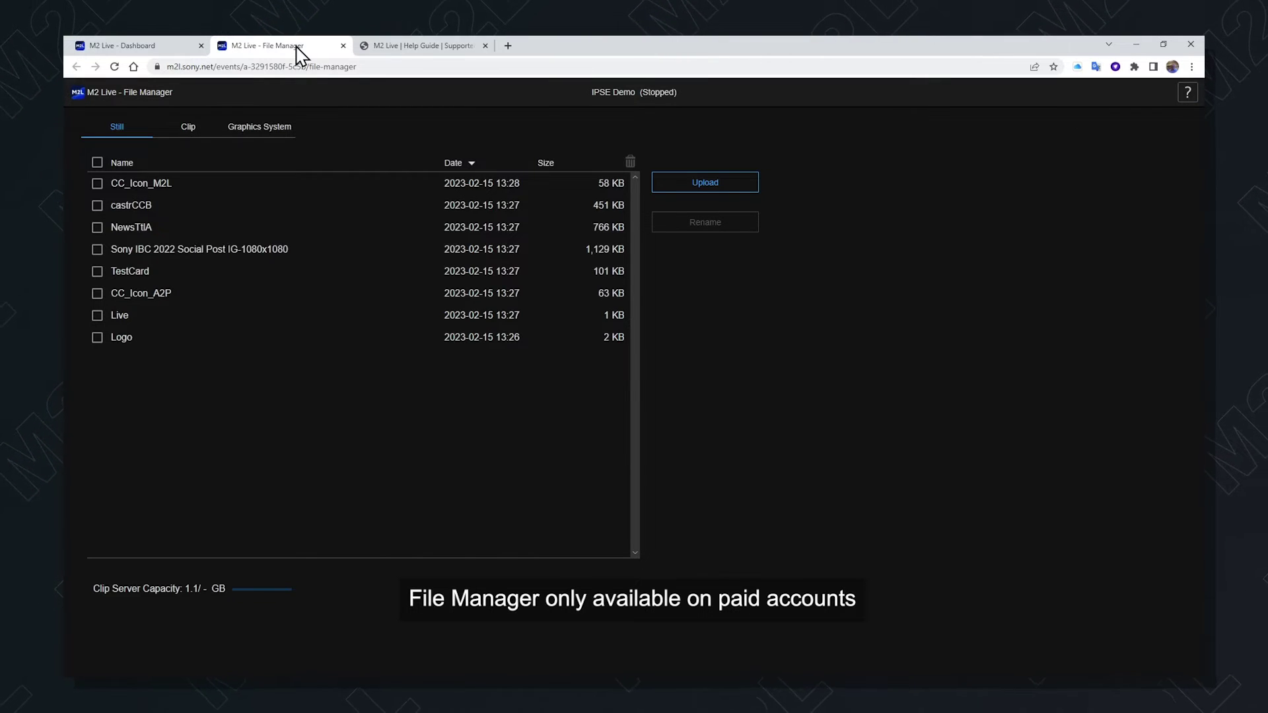
pyautogui.click(261, 127)
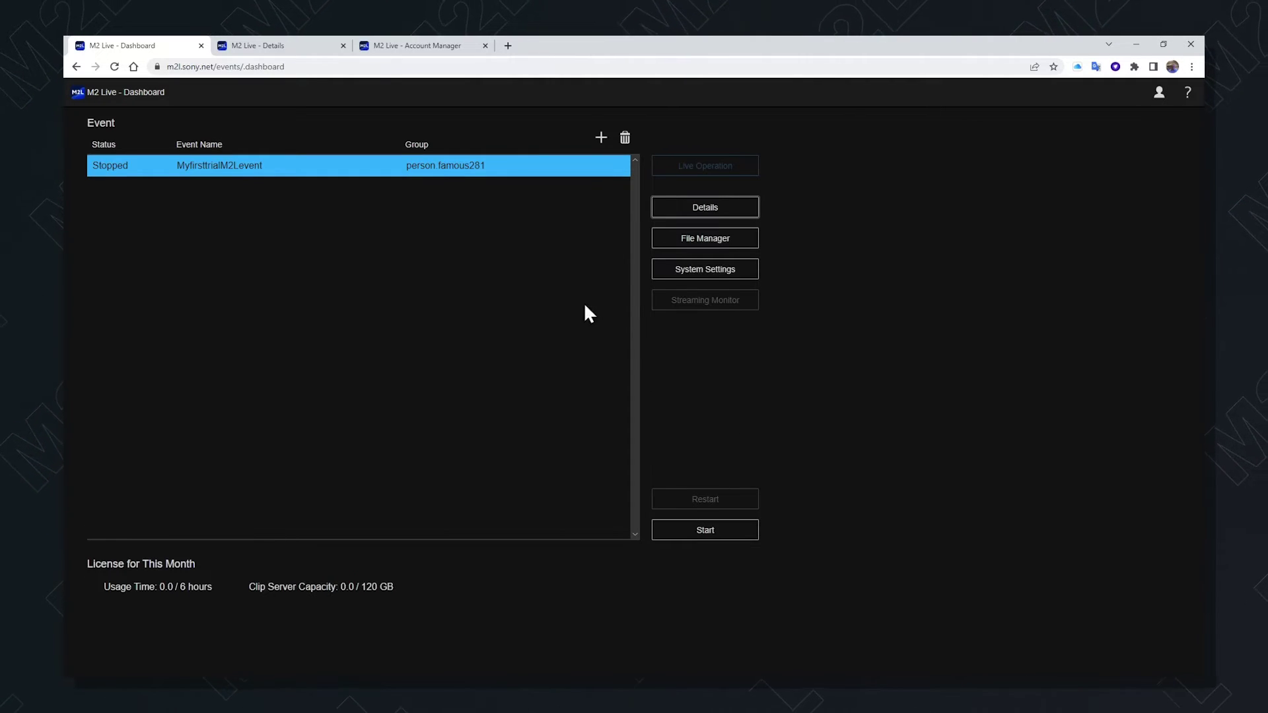
# Open the event's System Settings, leaving Live Operation Proxy video quality at Middle
pyautogui.click(700, 271)
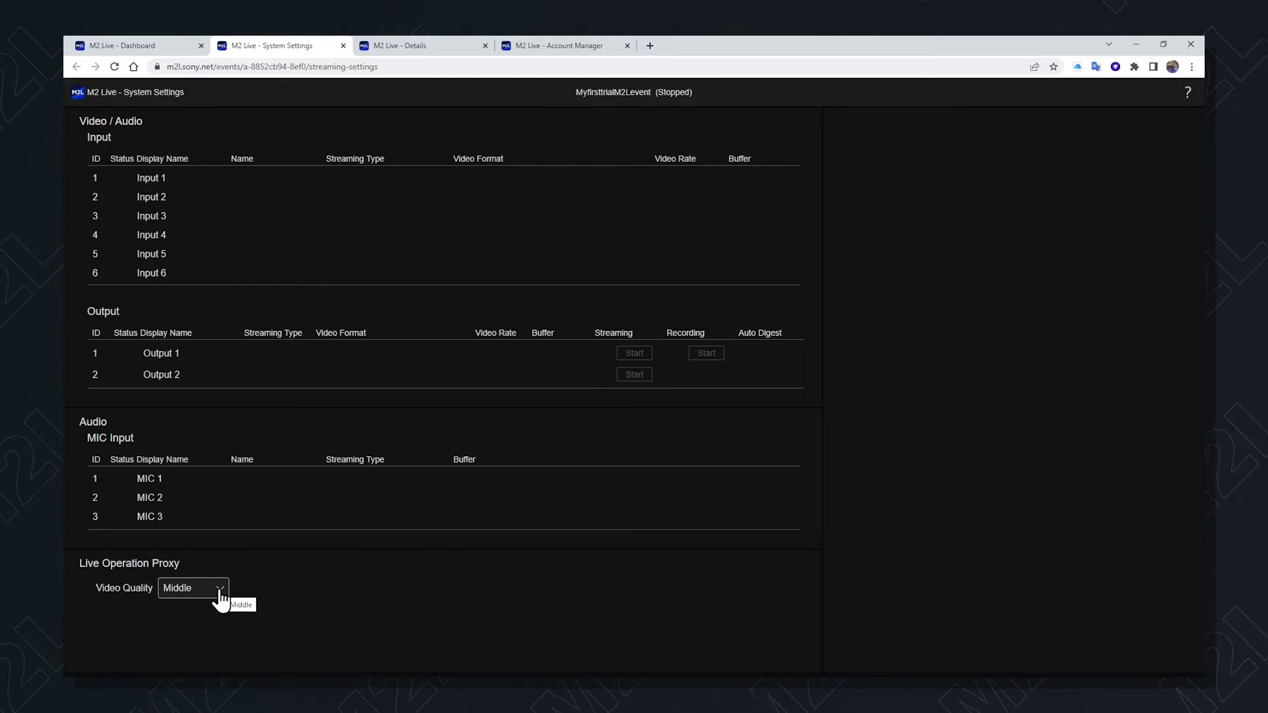
pyautogui.click(219, 594)
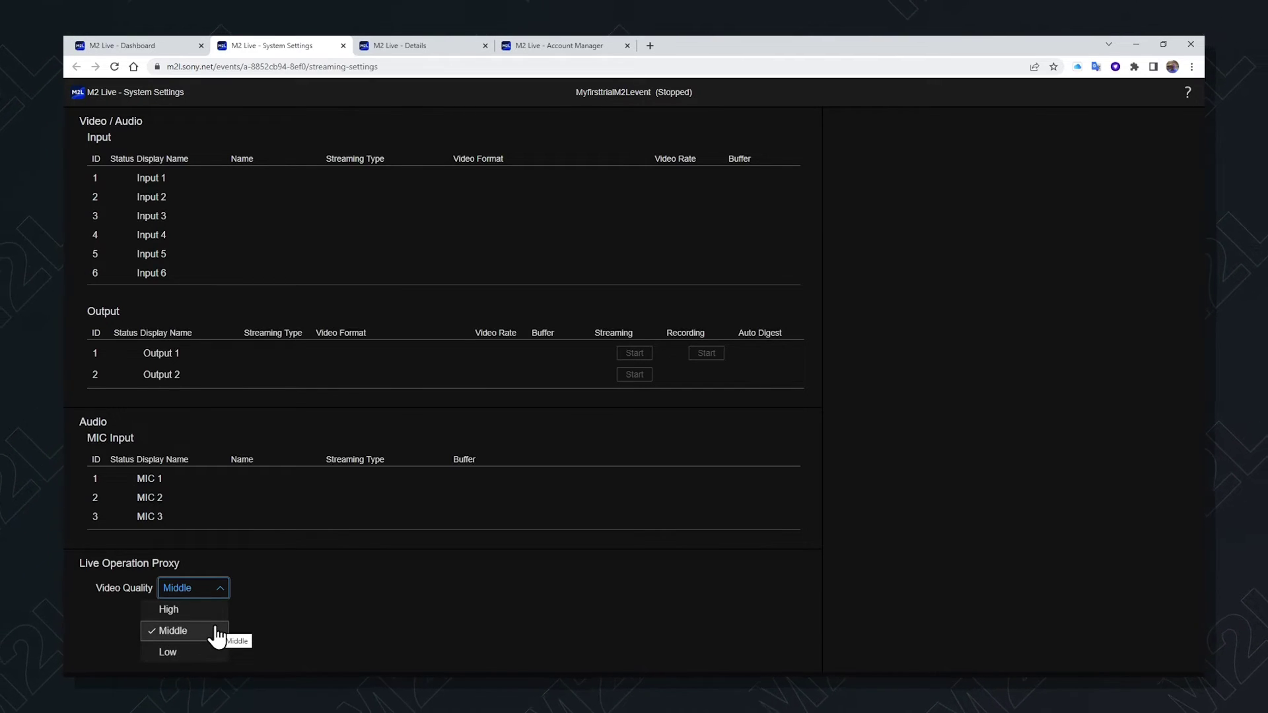
pyautogui.click(304, 597)
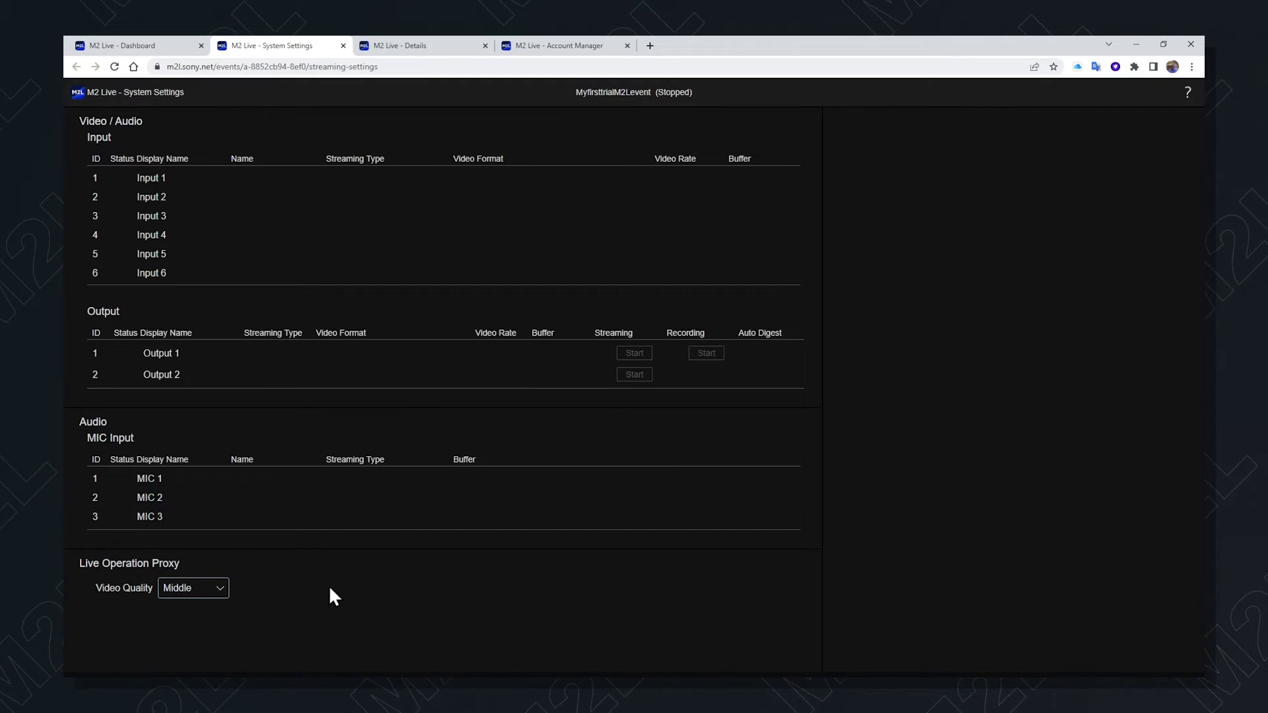
# Change Input 1's display name to Bill and confirm XDCAM pocket as its streaming type
pyautogui.click(374, 178)
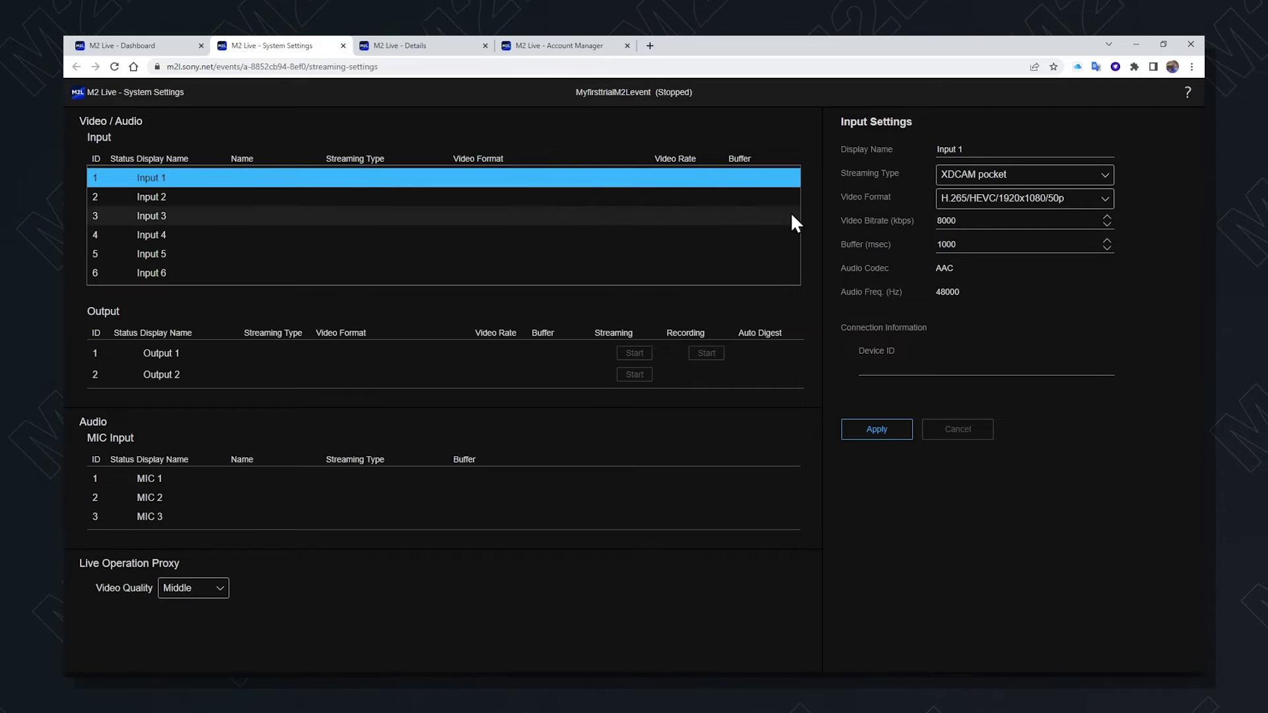
pyautogui.moveTo(973, 151); pyautogui.dragTo(933, 150)
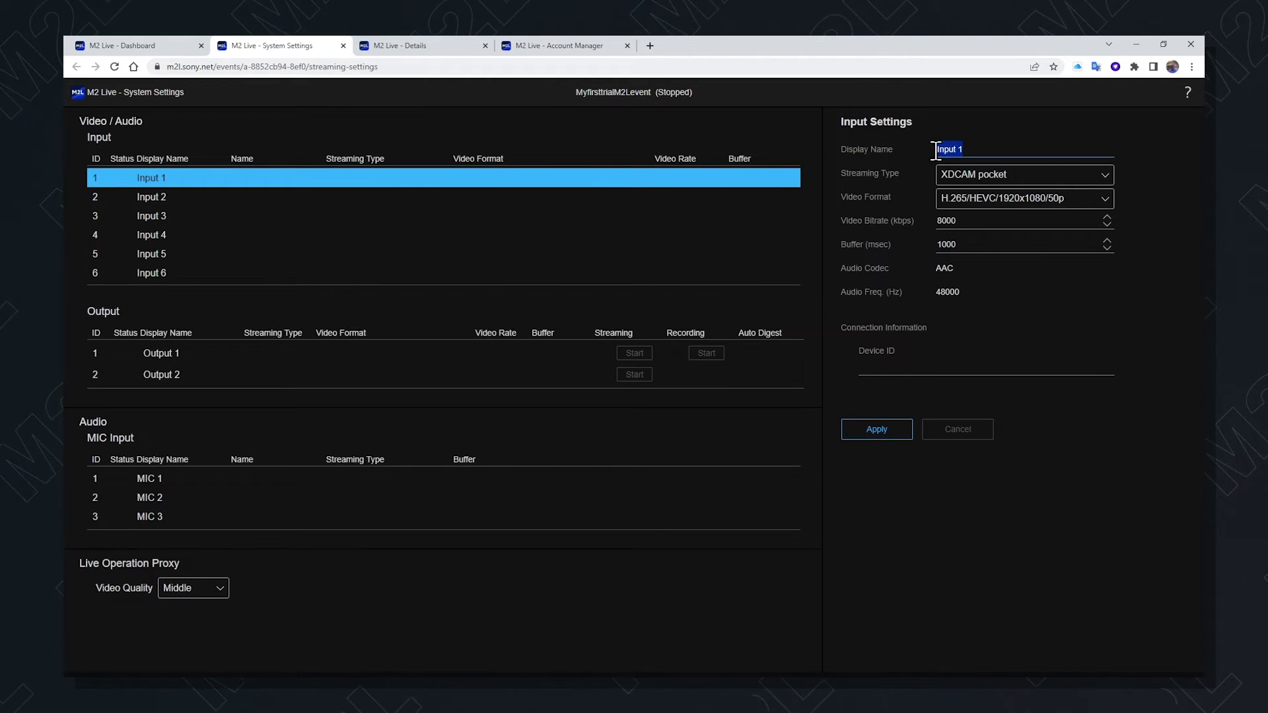
pyautogui.write('Bill')
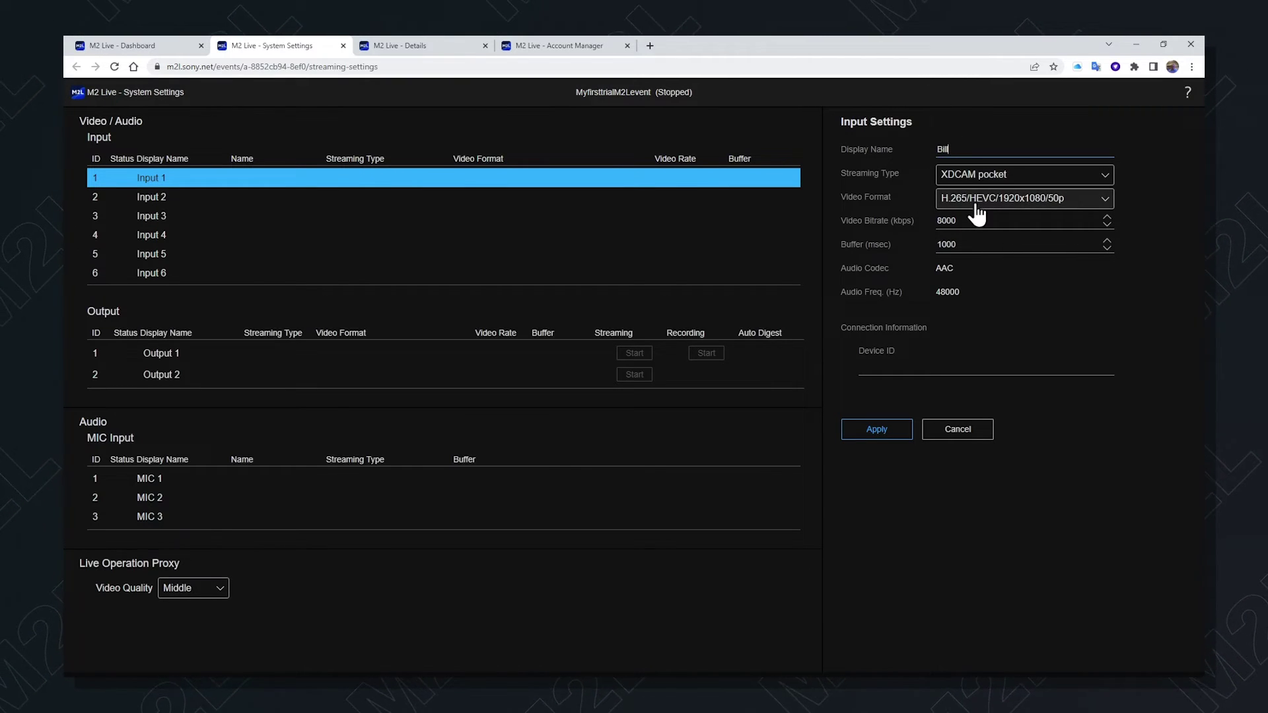
pyautogui.click(1103, 178)
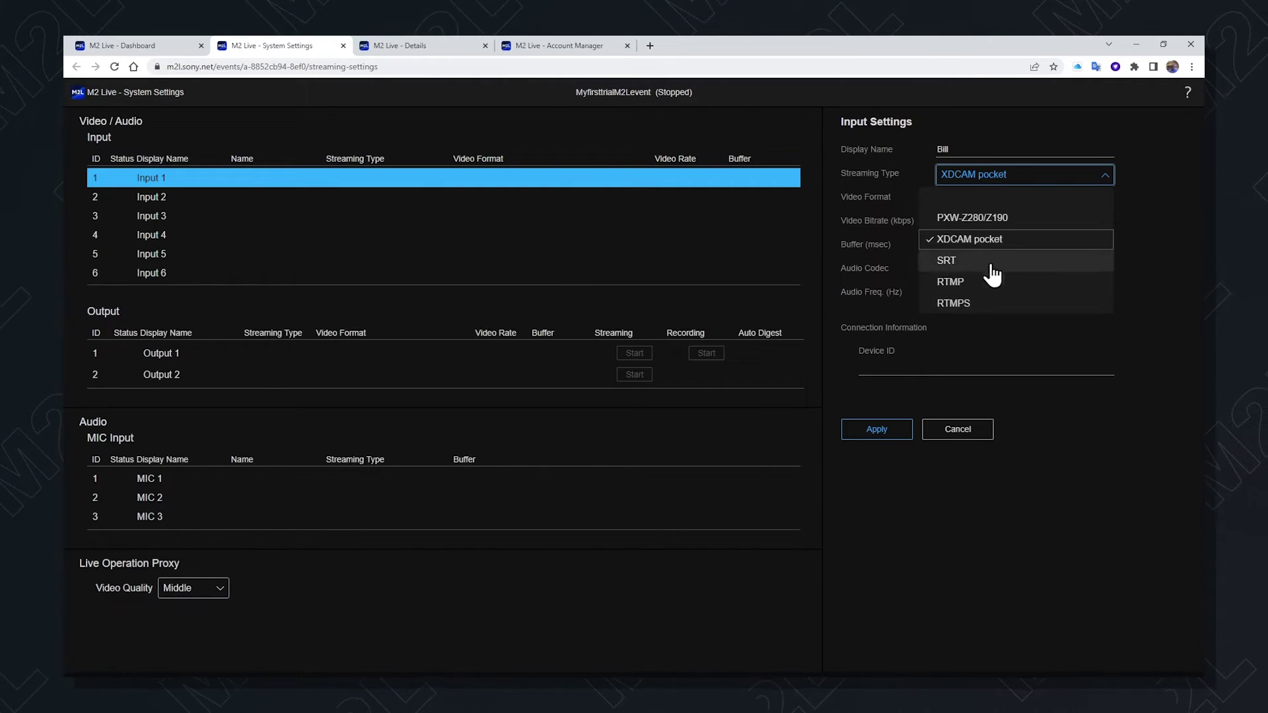
pyautogui.click(987, 238)
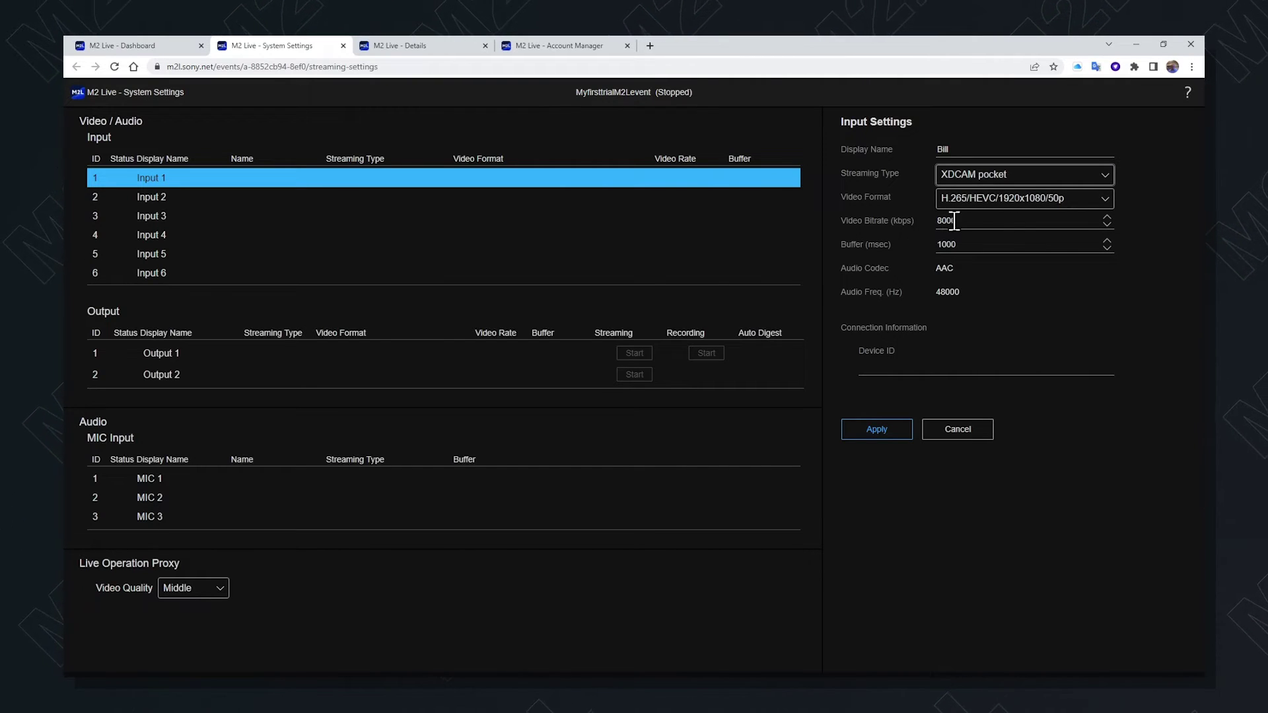
# Set Input 1's video bitrate to 7000 kbps and video format to H.265/HEVC/1920x1080/25p
pyautogui.click(1107, 217)
pyautogui.click(1106, 217)
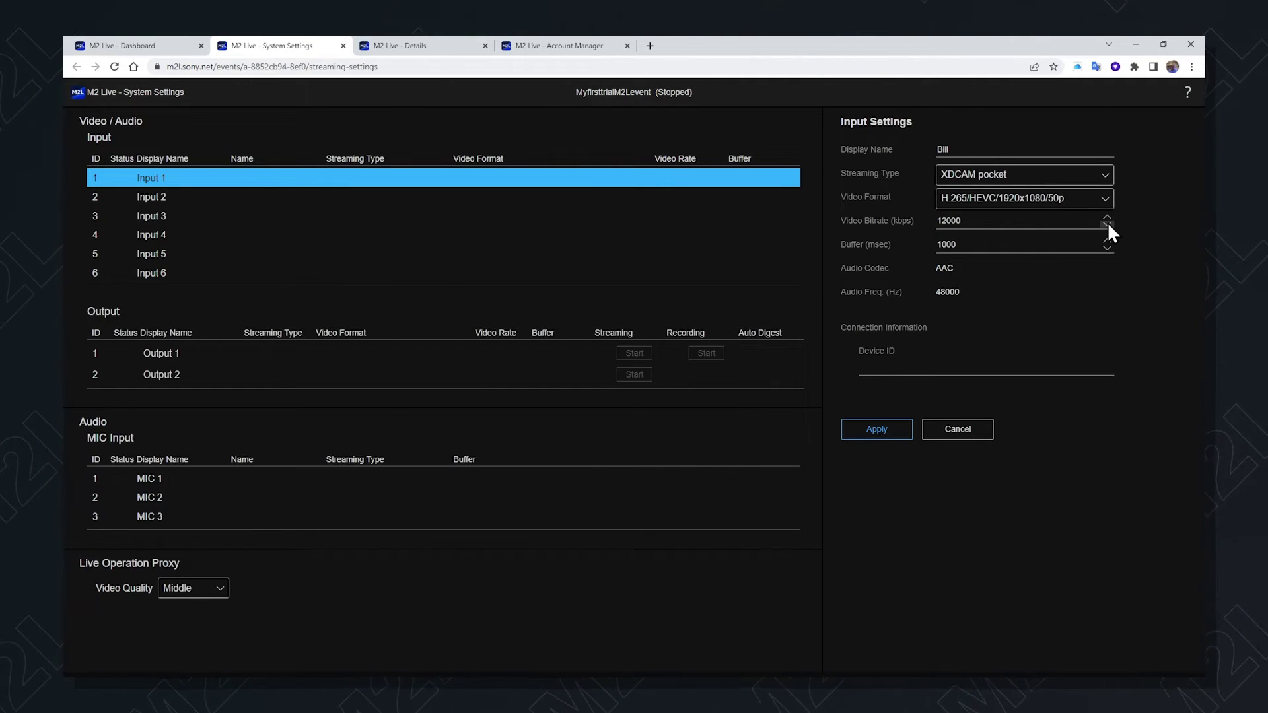
pyautogui.click(1107, 224)
pyautogui.click(1107, 224)
pyautogui.click(1108, 223)
pyautogui.click(1107, 225)
pyautogui.click(1104, 199)
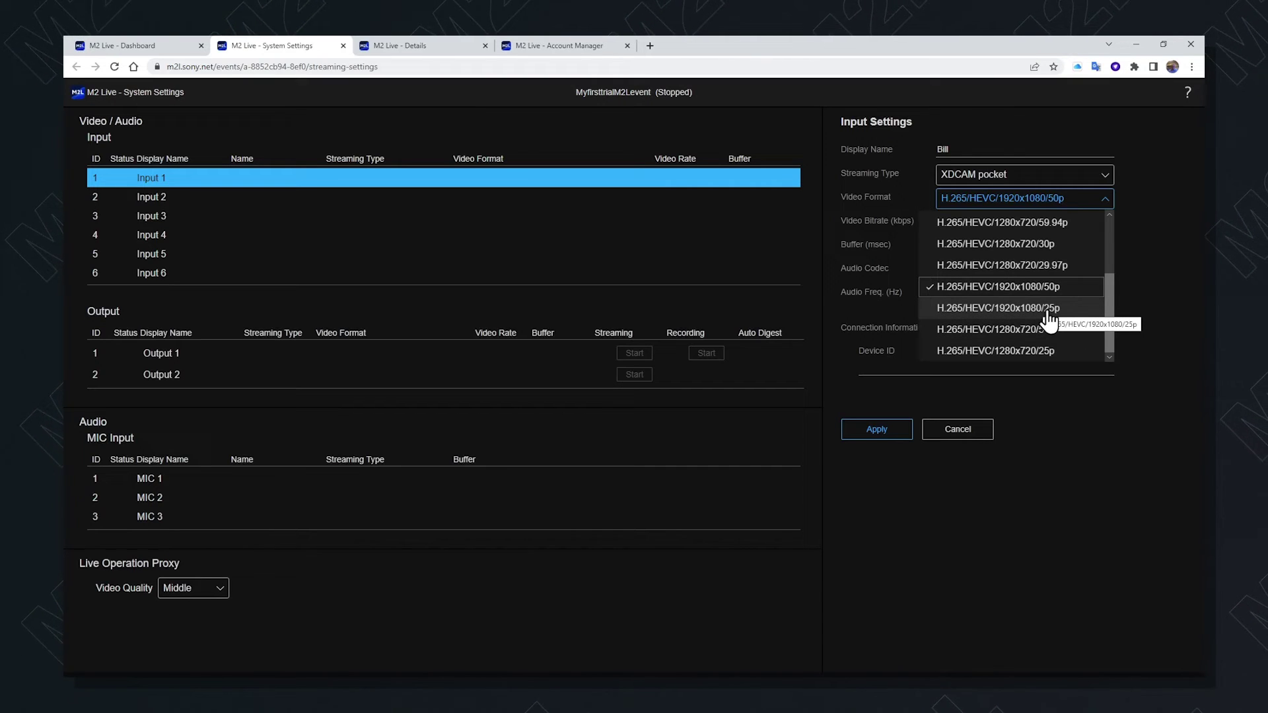
pyautogui.click(1023, 310)
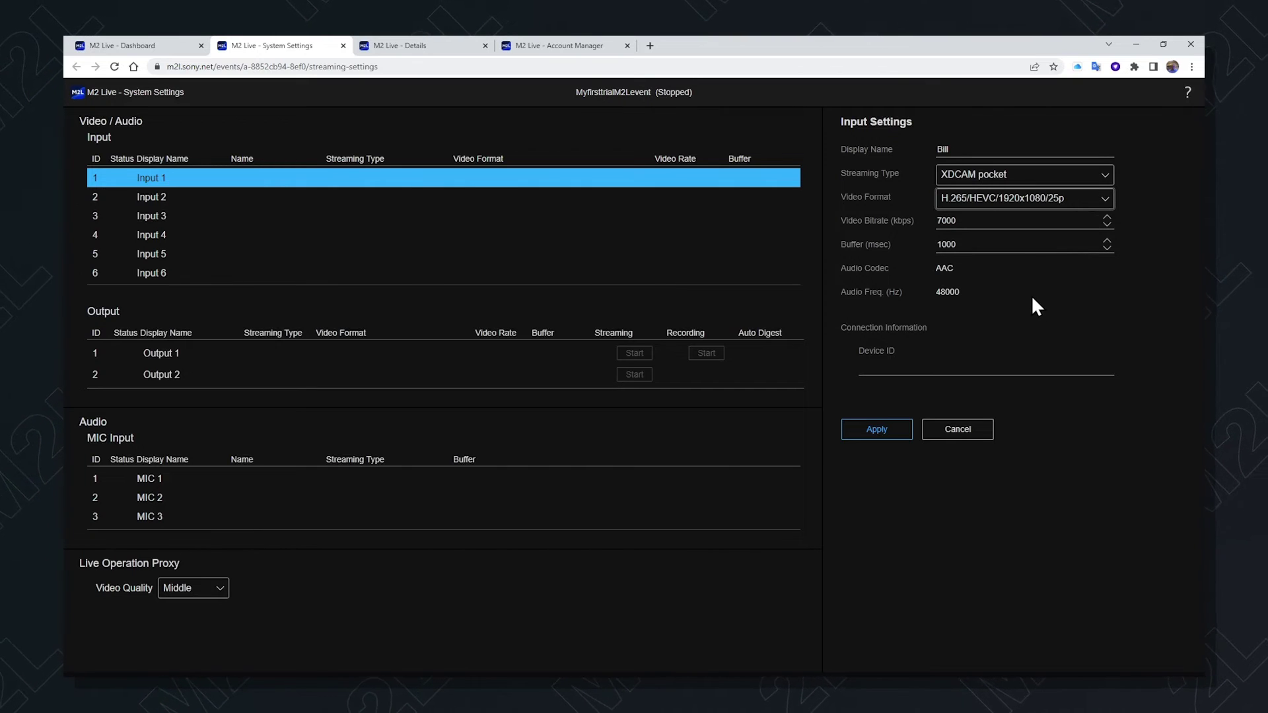
# Apply Input 1's settings, then put focus in the Device ID field
pyautogui.click(877, 431)
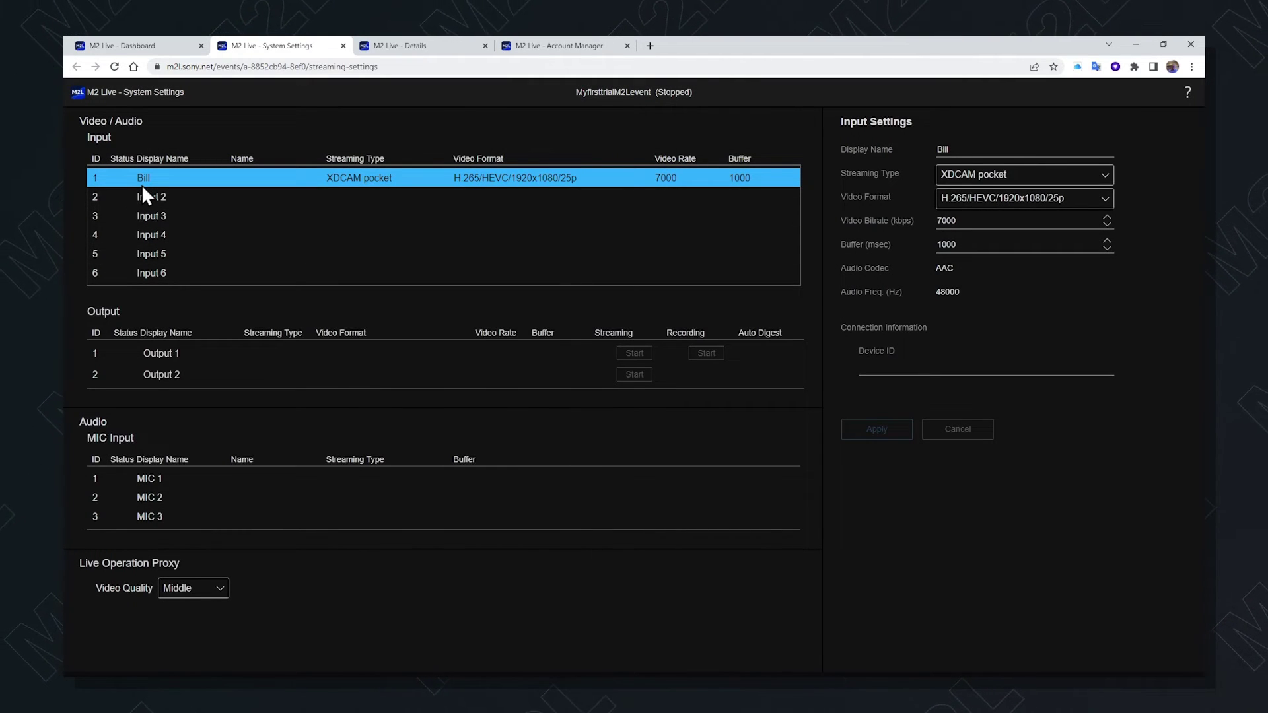
pyautogui.click(904, 365)
# Select Input 2 and rename it to Main Camera
pyautogui.click(340, 196)
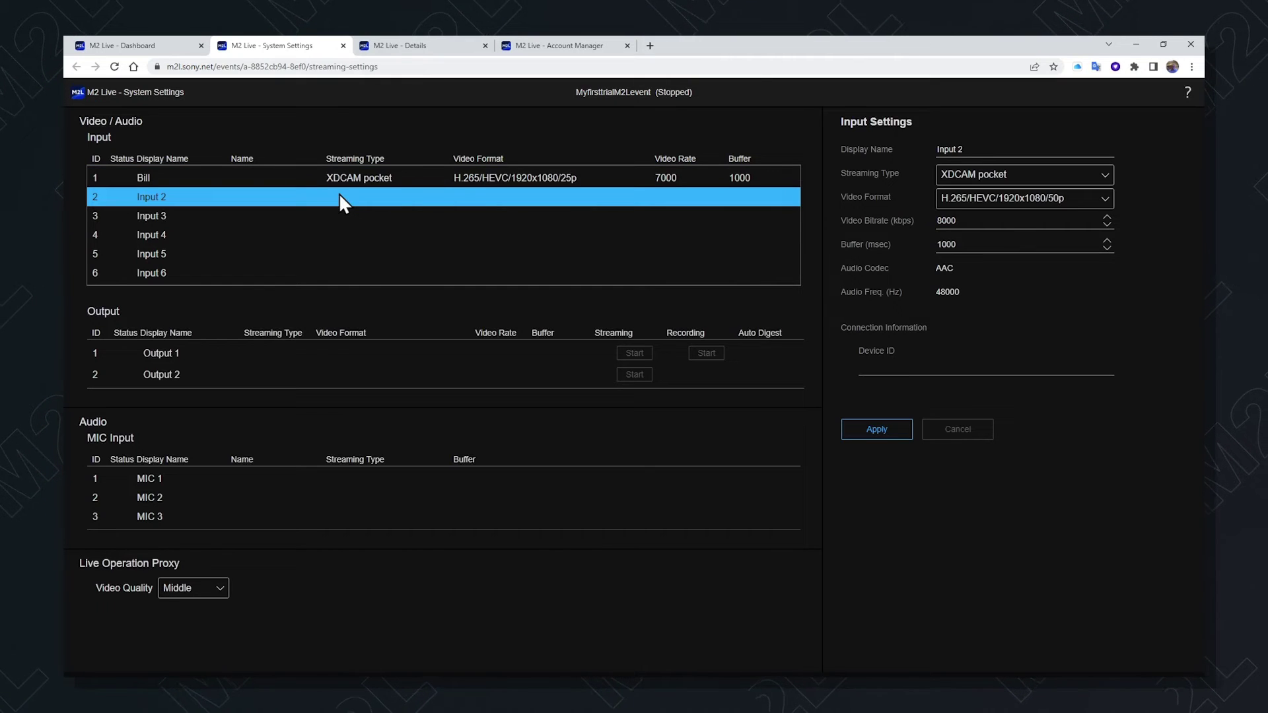
pyautogui.moveTo(970, 148); pyautogui.dragTo(939, 148)
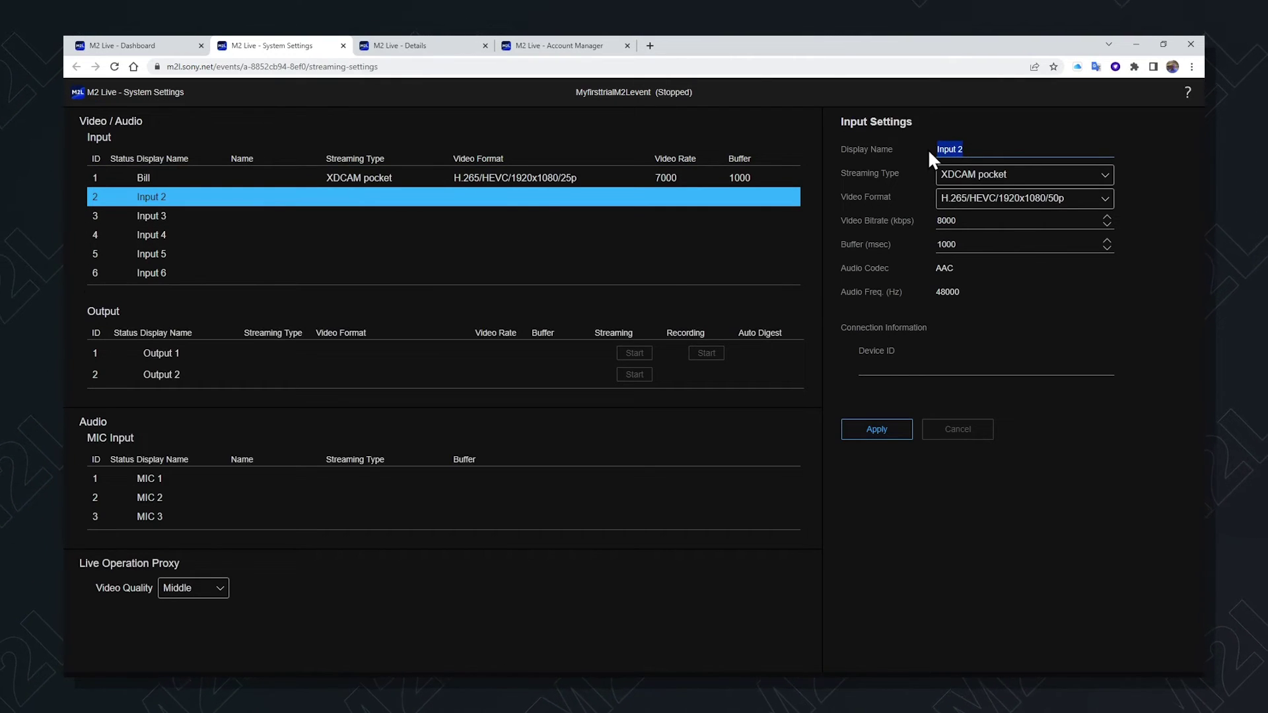
pyautogui.write('Main Camera')
# Set Input 2 to SRT streaming with H.264/AVC/1920x1080/25p video
pyautogui.click(1100, 175)
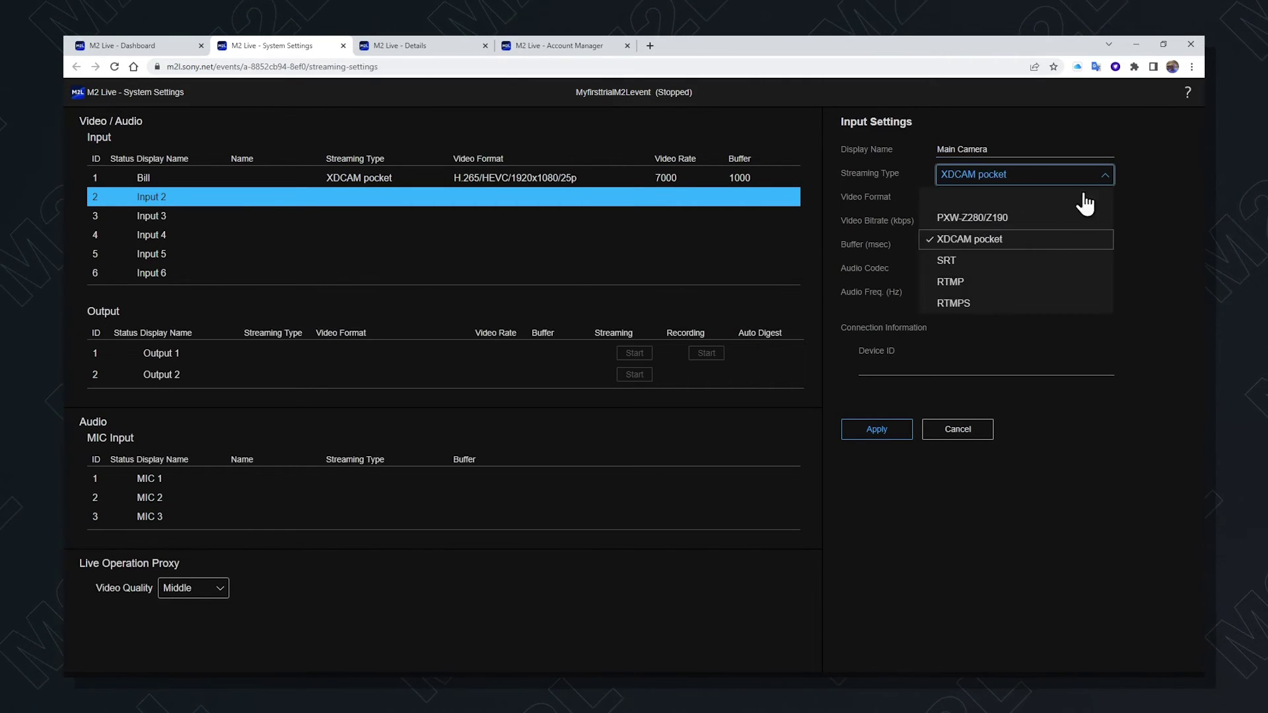
pyautogui.click(1010, 261)
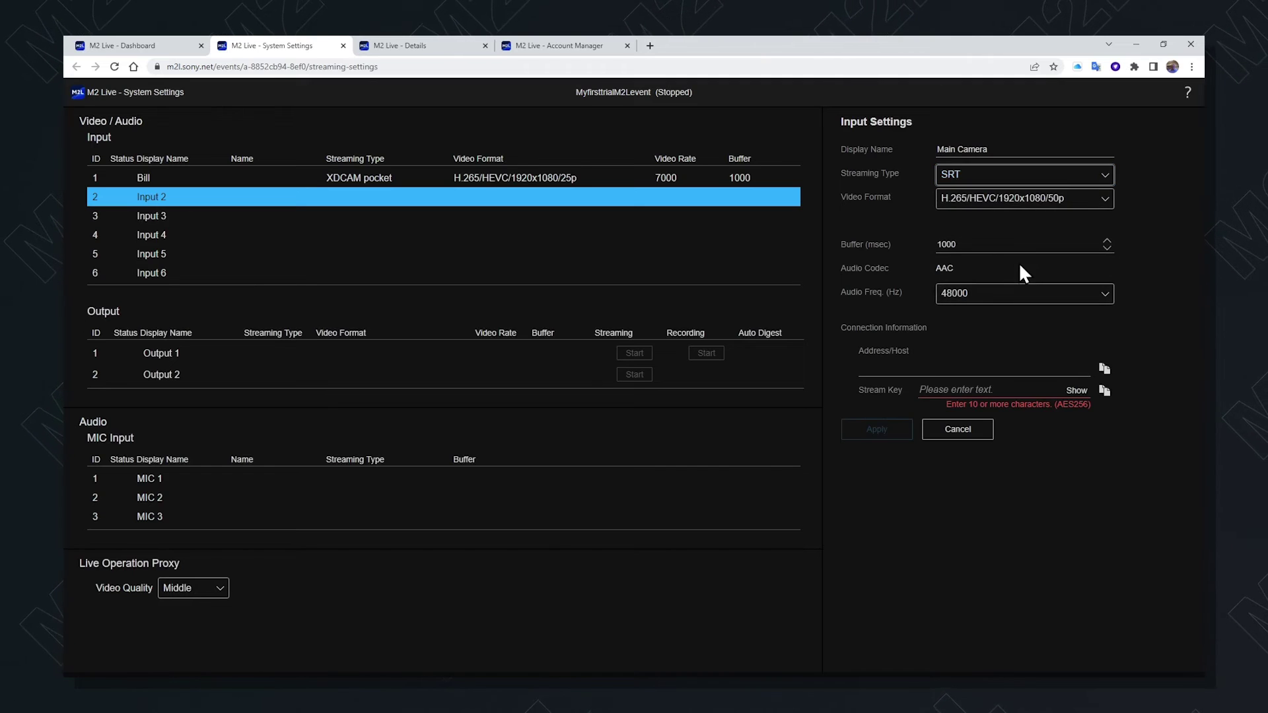
pyautogui.click(1105, 198)
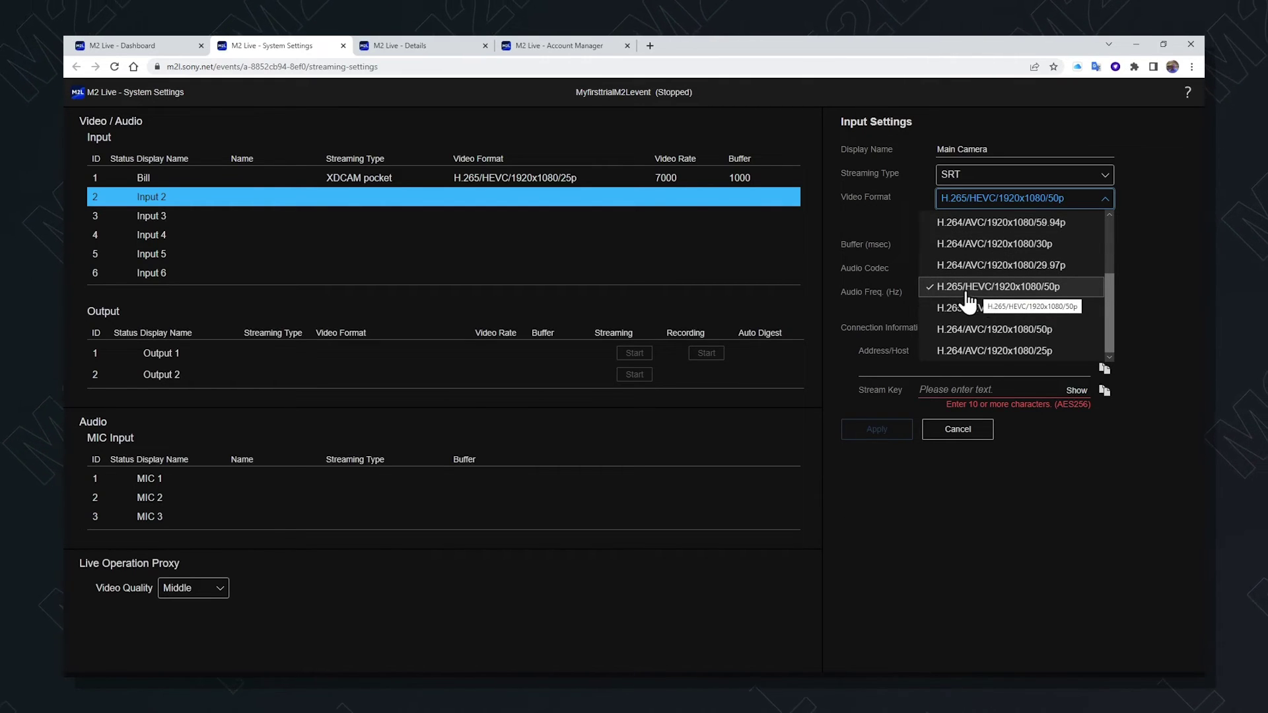
pyautogui.moveTo(1110, 307)
pyautogui.mouseDown()
pyautogui.moveTo(1104, 239)
pyautogui.moveTo(1113, 326)
pyautogui.mouseUp()
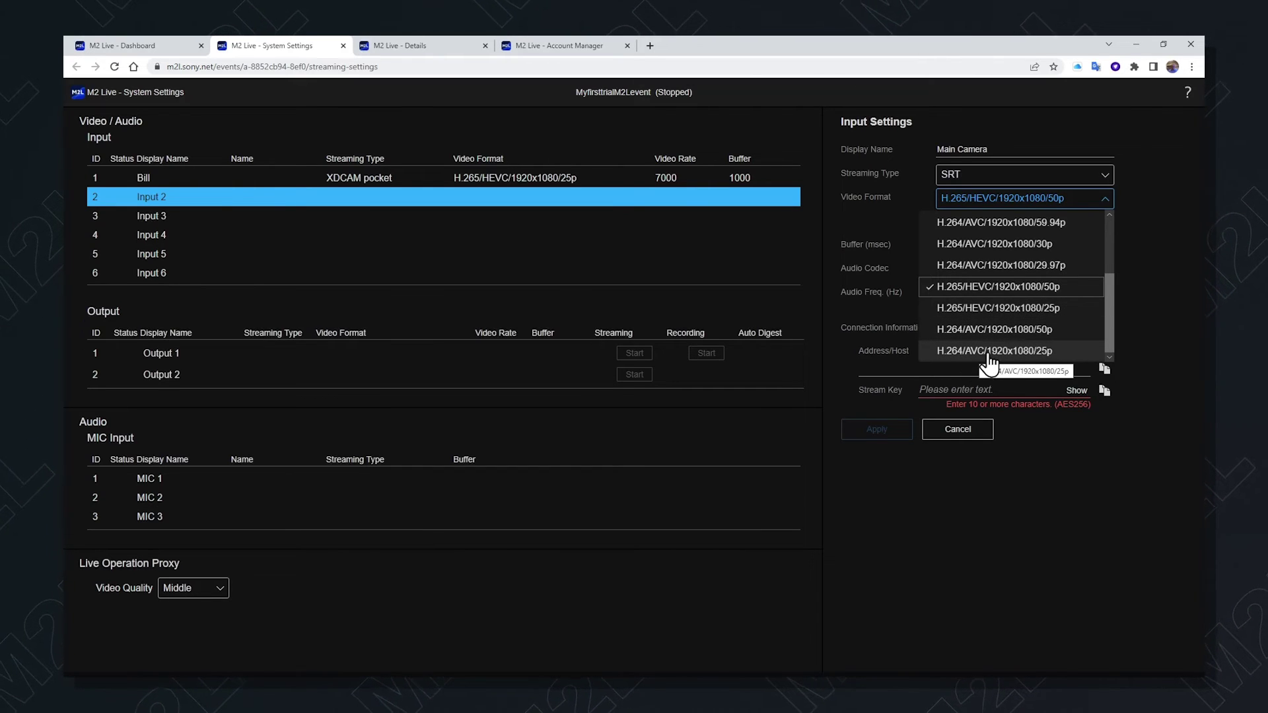
pyautogui.click(1037, 352)
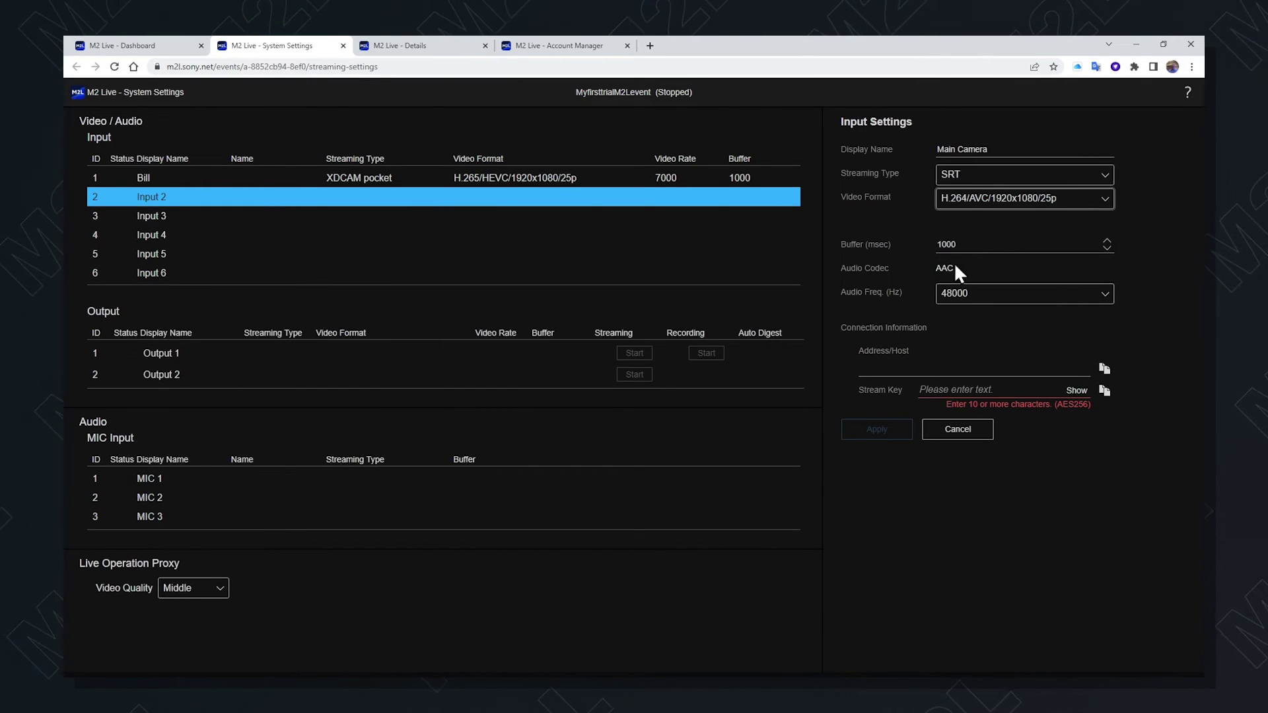
pyautogui.click(1104, 298)
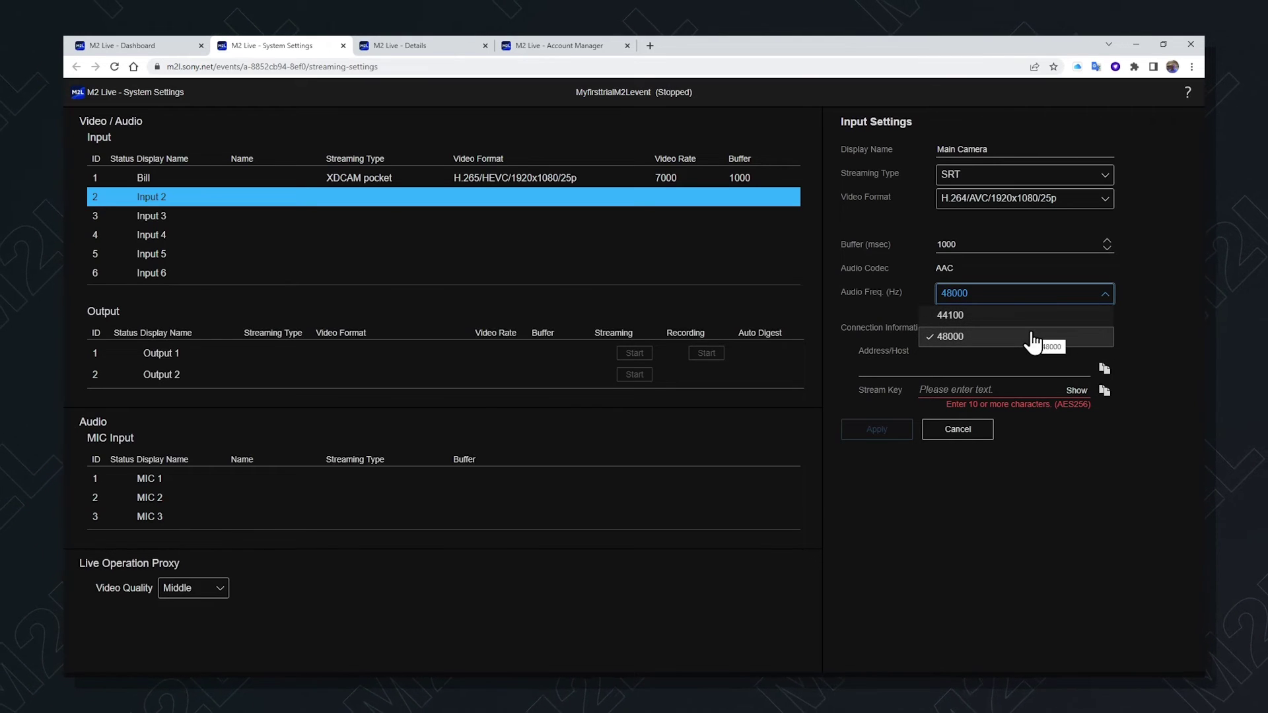
# Keep 48000 Hz audio, enter and verify Input 2's stream key, then apply the settings
pyautogui.click(1032, 338)
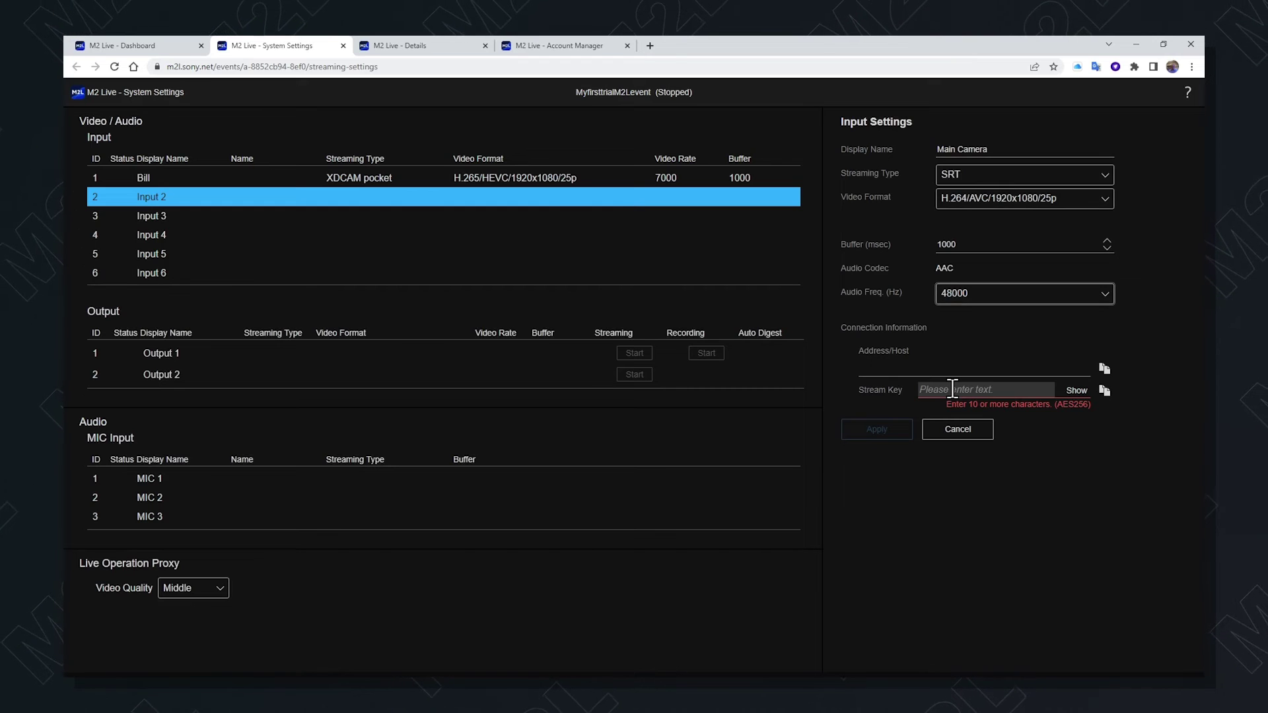
pyautogui.click(953, 388)
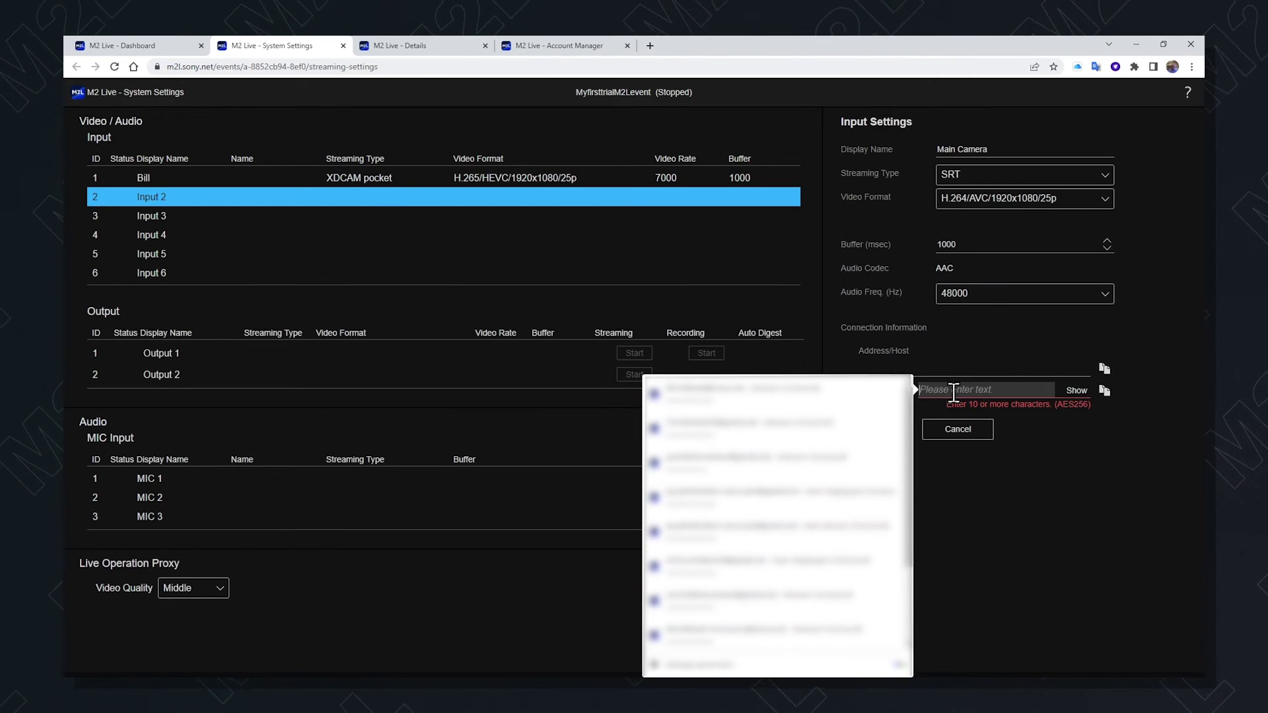
pyautogui.write('•••••••')
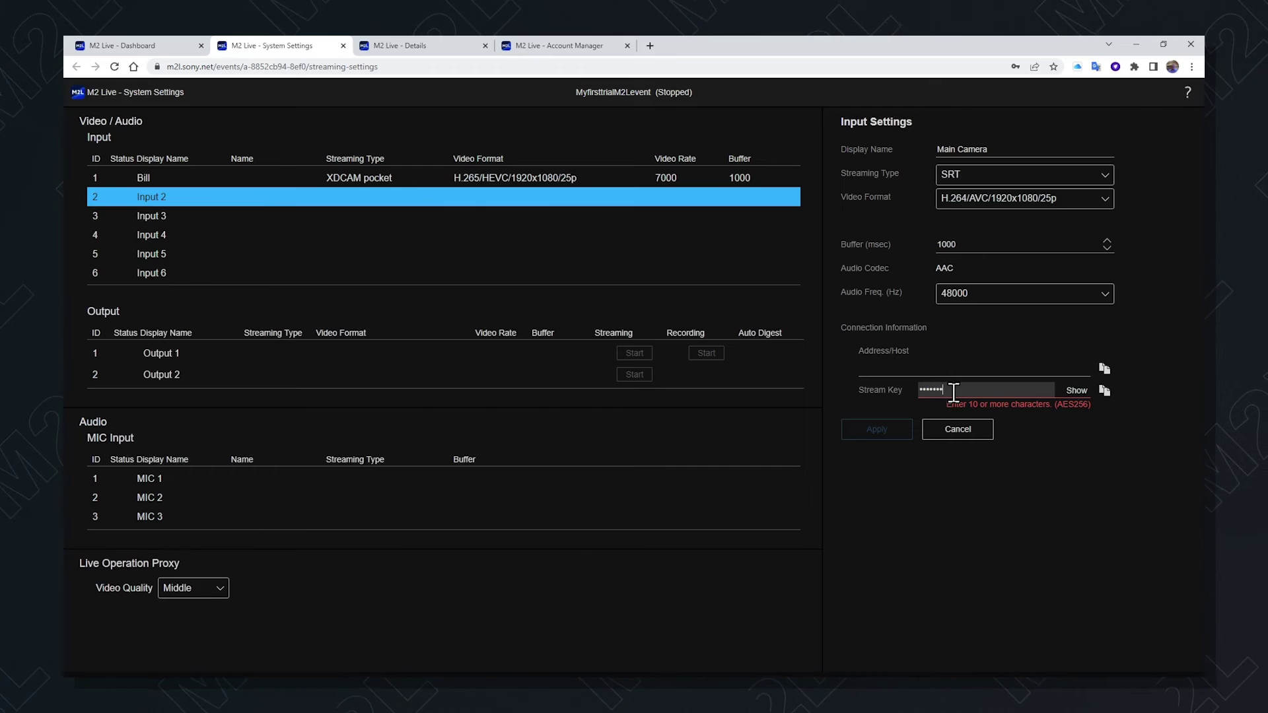
pyautogui.write('•••')
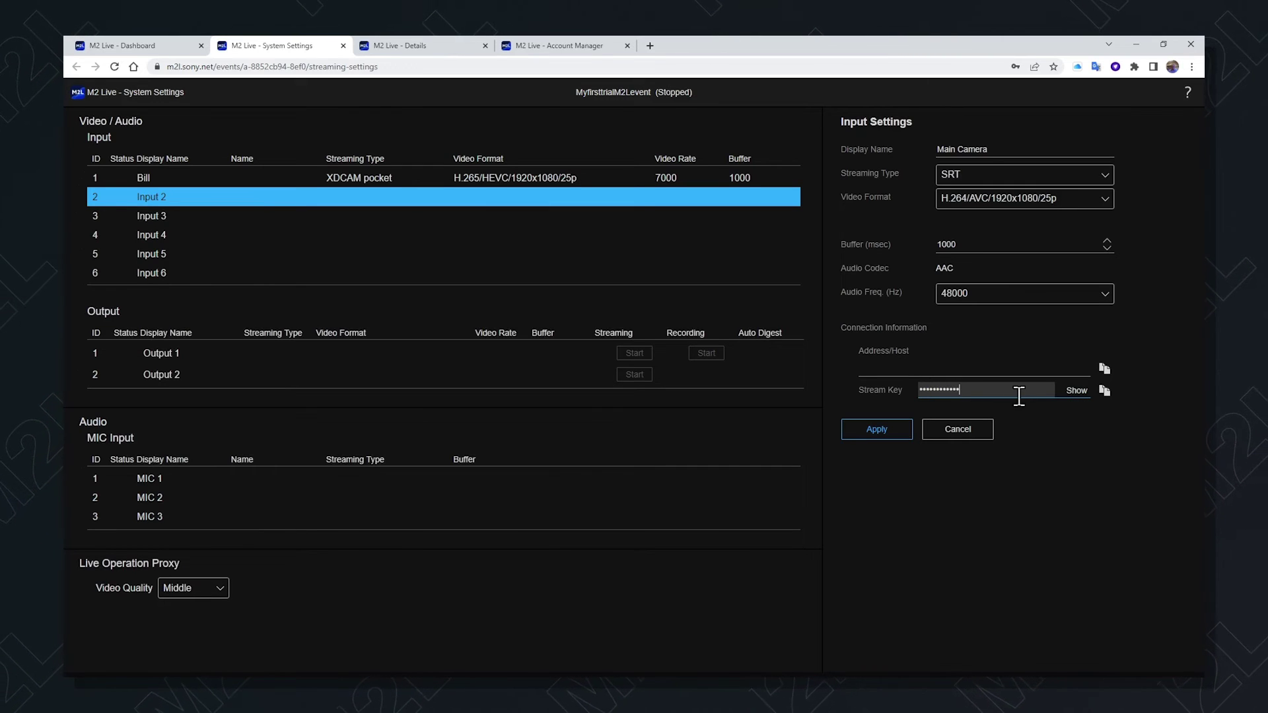
pyautogui.click(1076, 391)
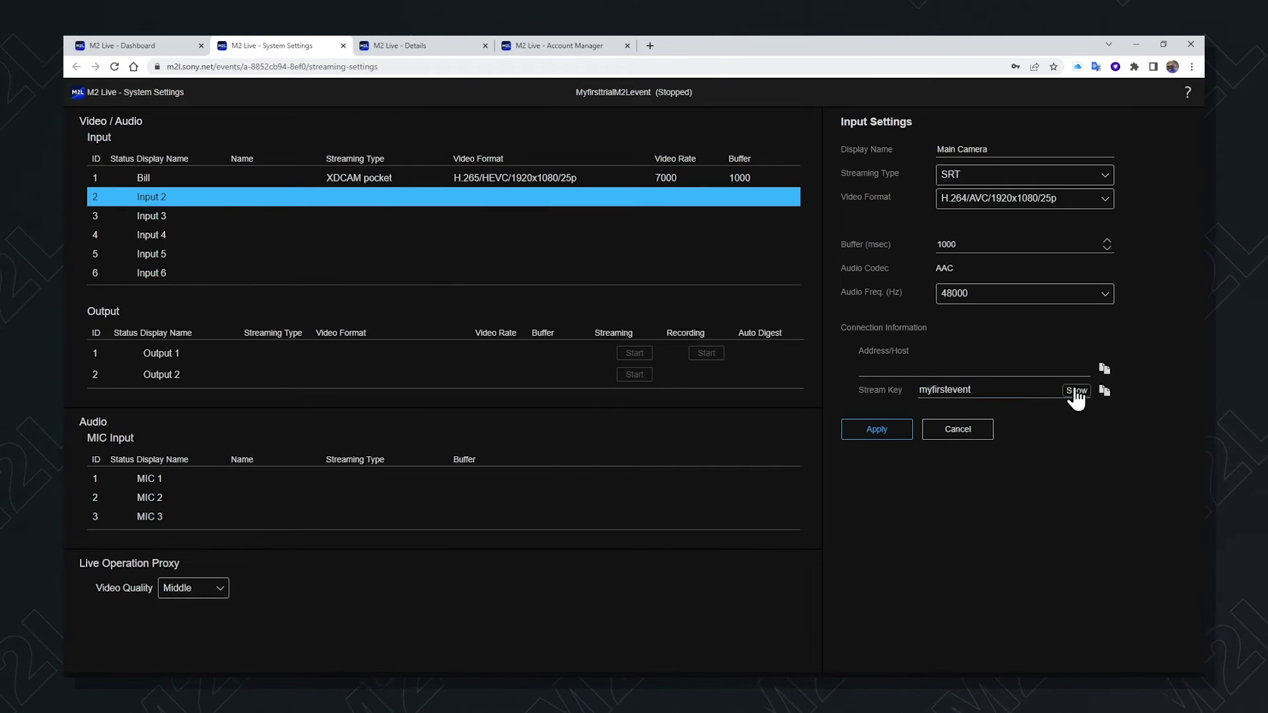
pyautogui.click(870, 429)
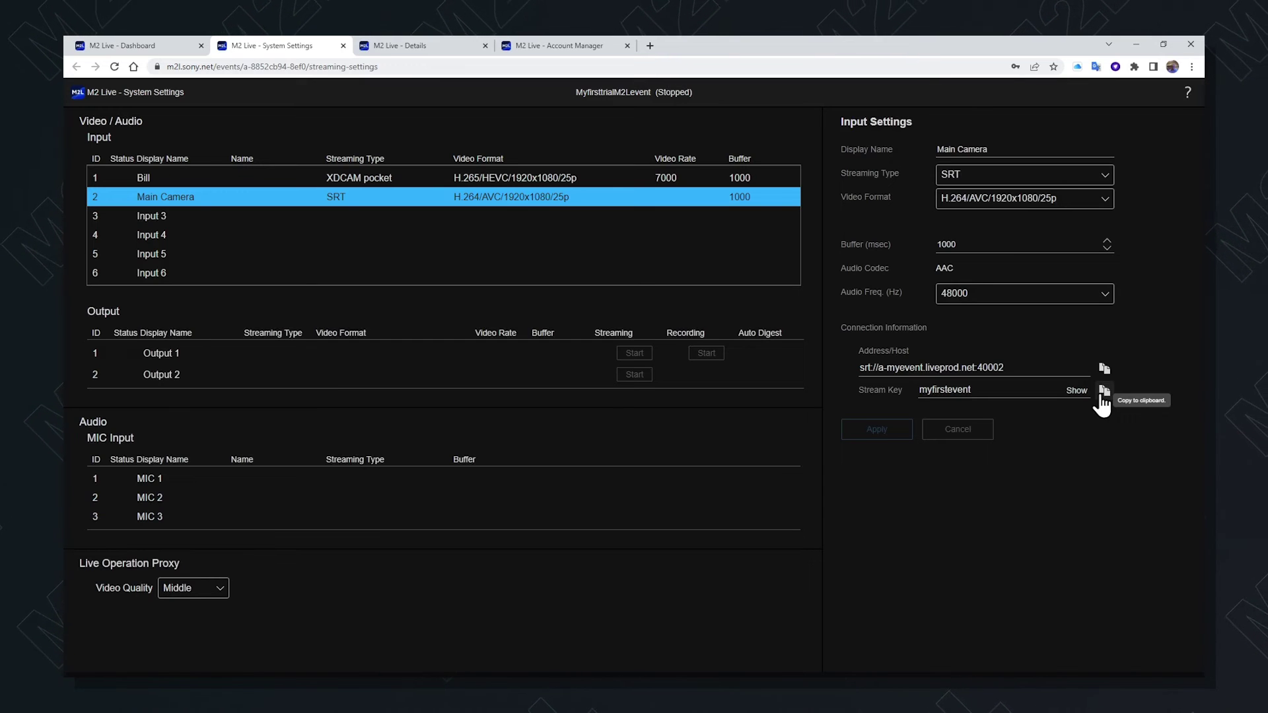
# Select Input 3 and set it to RTMP with H.264/AVC/1920x1080/25p video
pyautogui.click(341, 220)
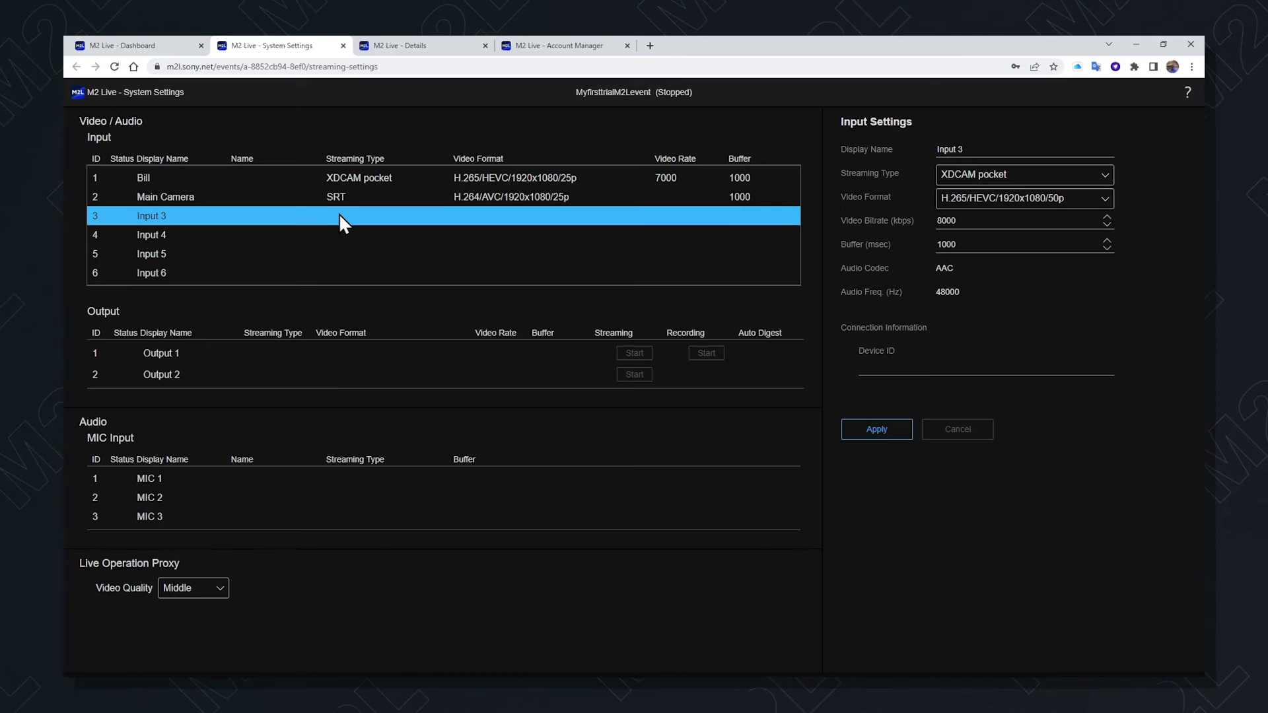
pyautogui.click(1104, 175)
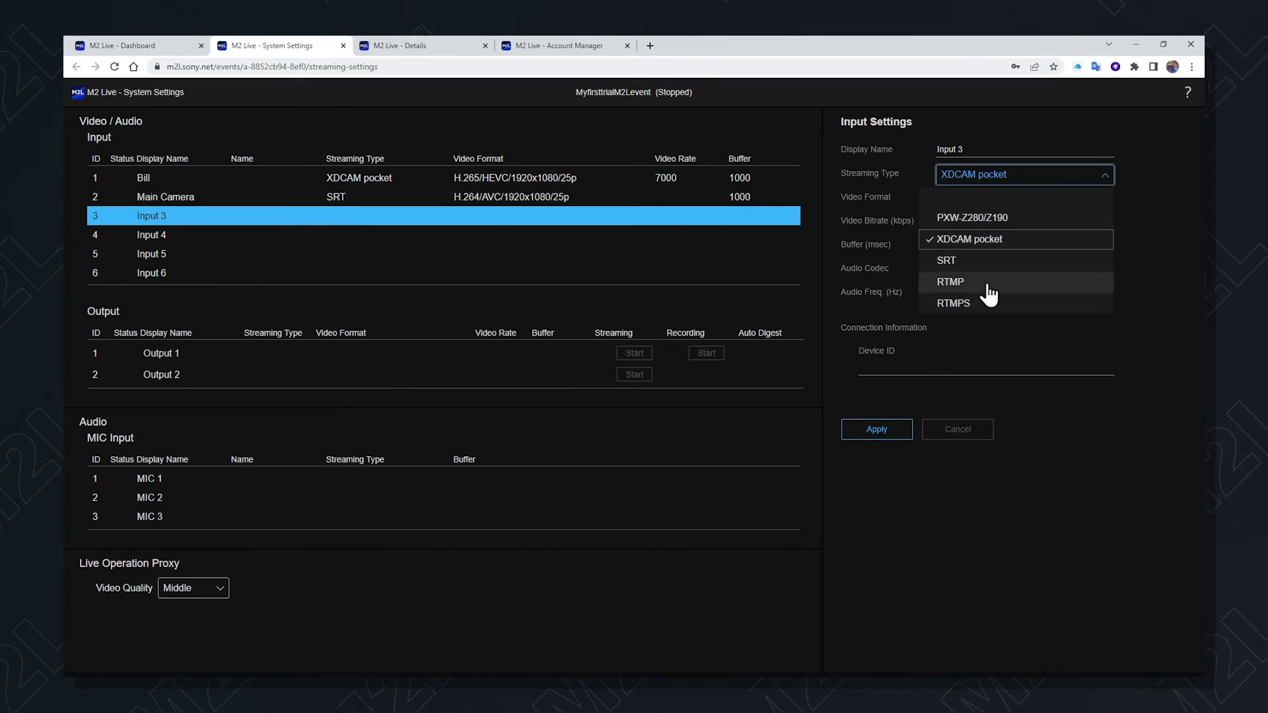
pyautogui.click(986, 283)
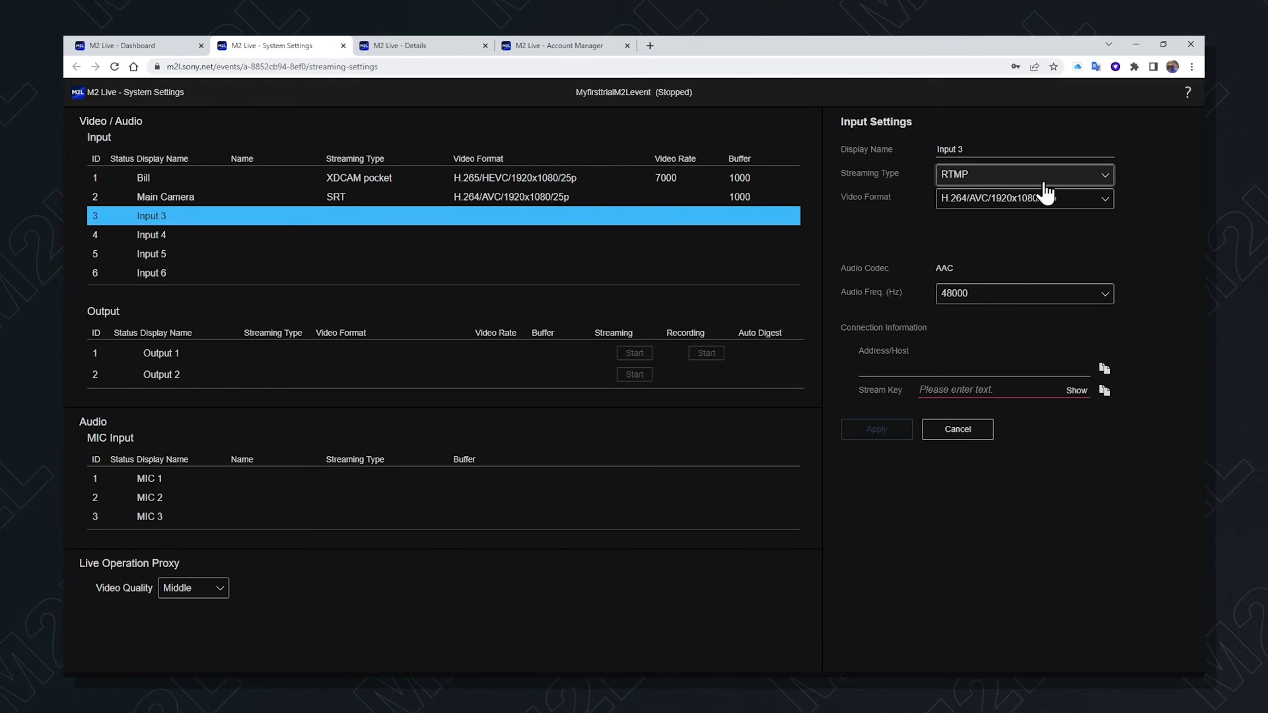
pyautogui.click(1104, 198)
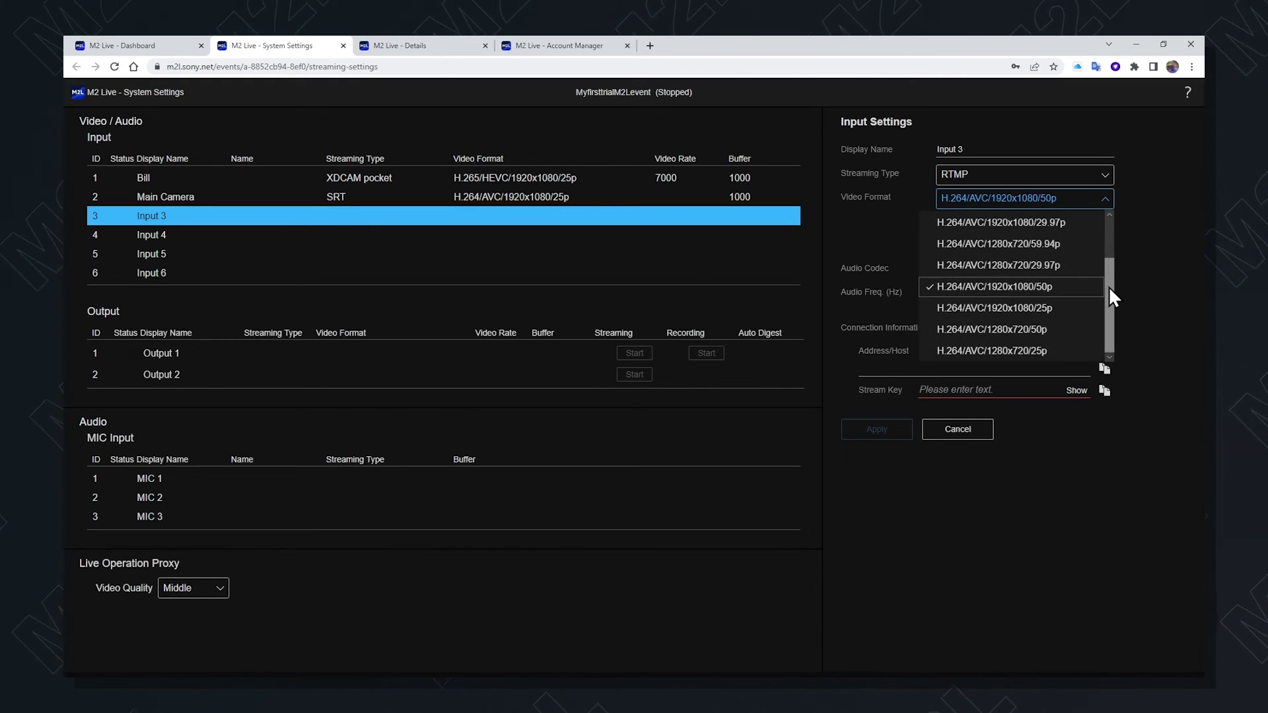
pyautogui.click(1020, 306)
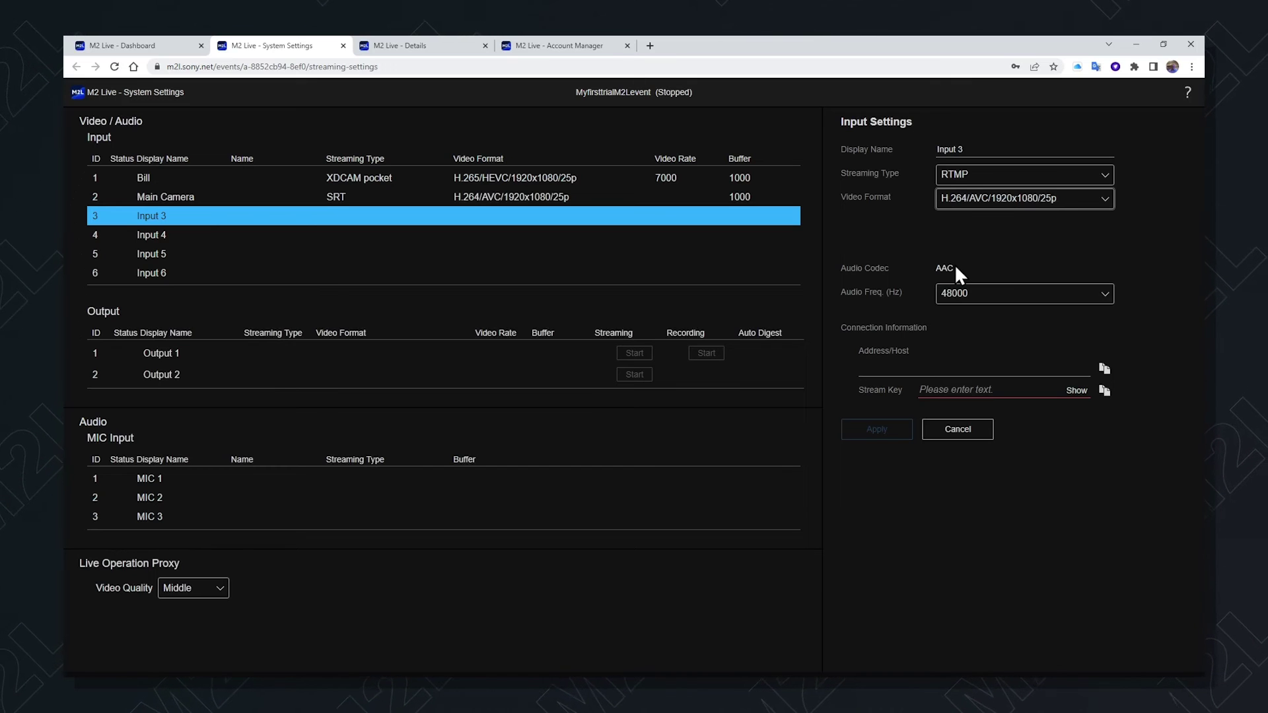
# Keep Input 3's audio at 48000 Hz and enter its stream key
pyautogui.click(1104, 294)
pyautogui.click(1010, 342)
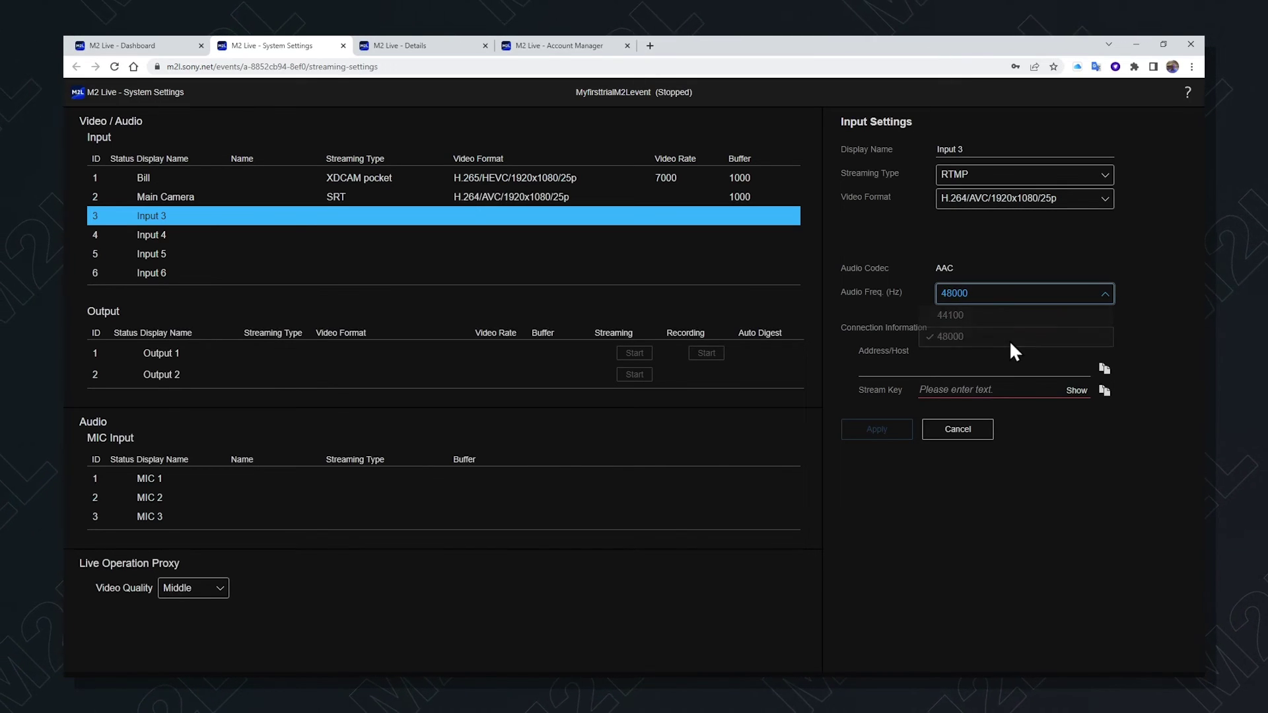
pyautogui.click(982, 390)
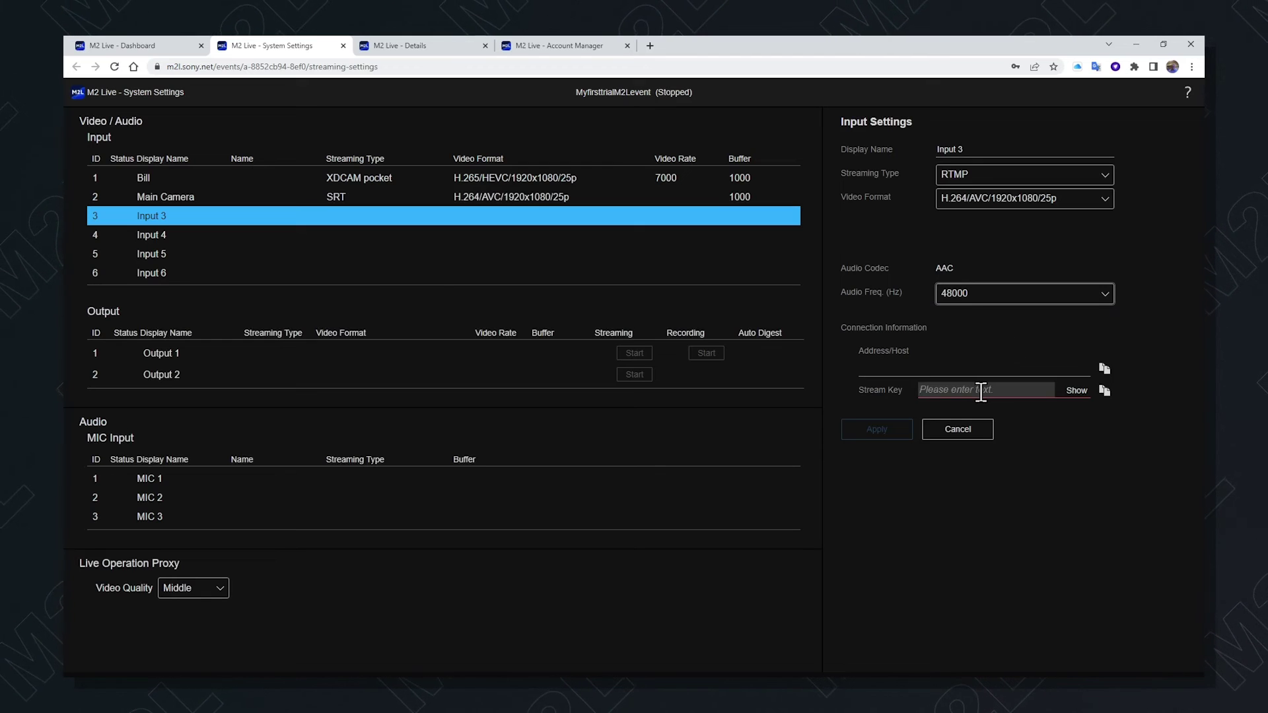
pyautogui.write('•••••••')
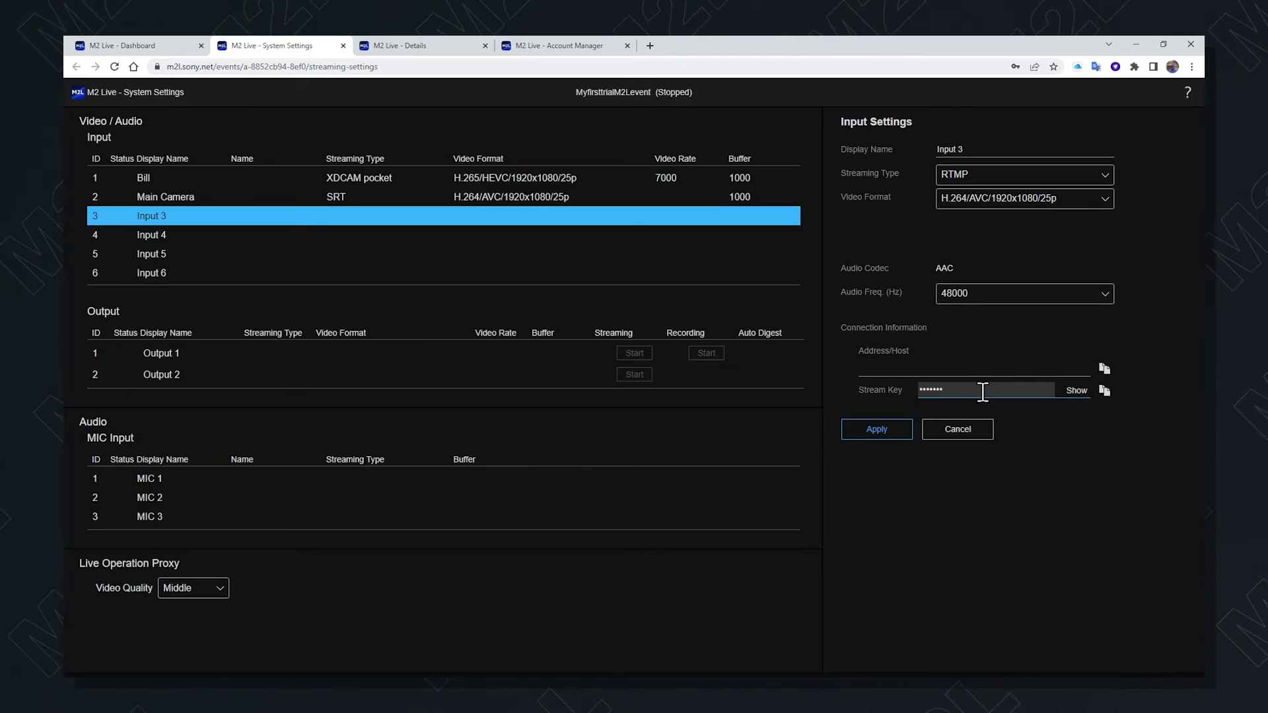
pyautogui.write('•••••')
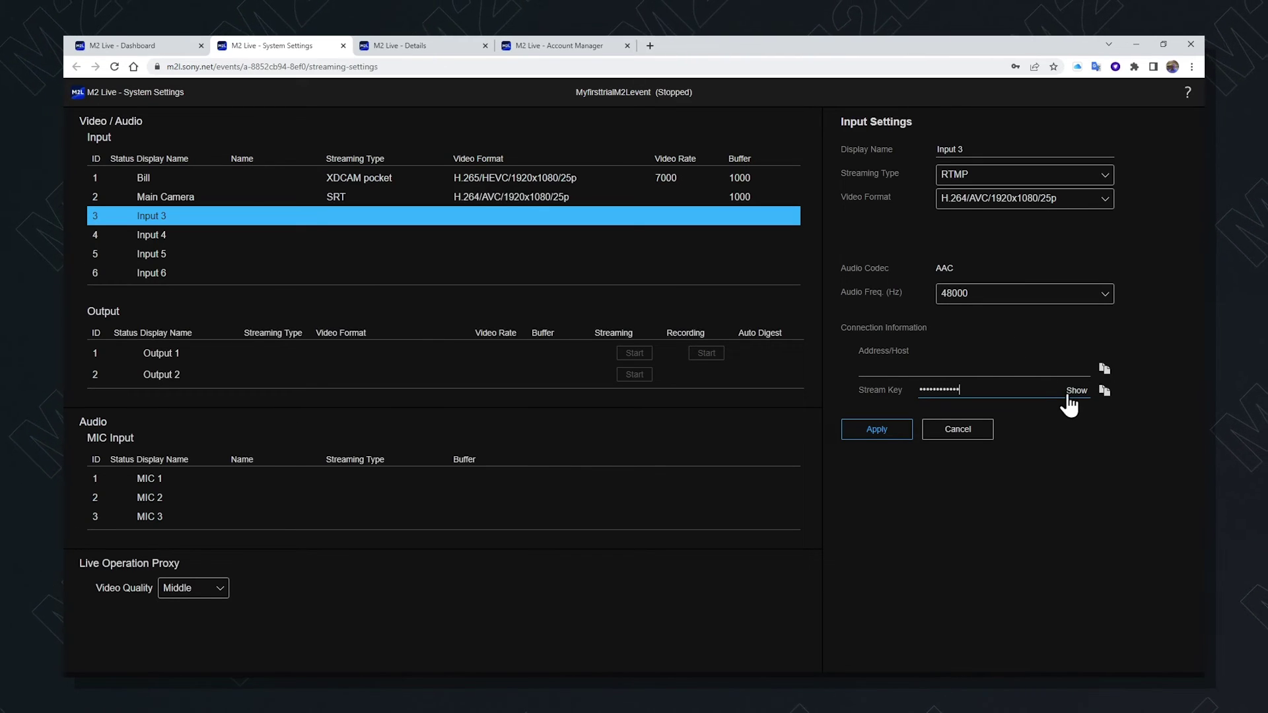
# Verify and apply Input 3's stream key, then compare its rtmp address with Main Camera's SRT address
pyautogui.click(1067, 395)
pyautogui.click(880, 429)
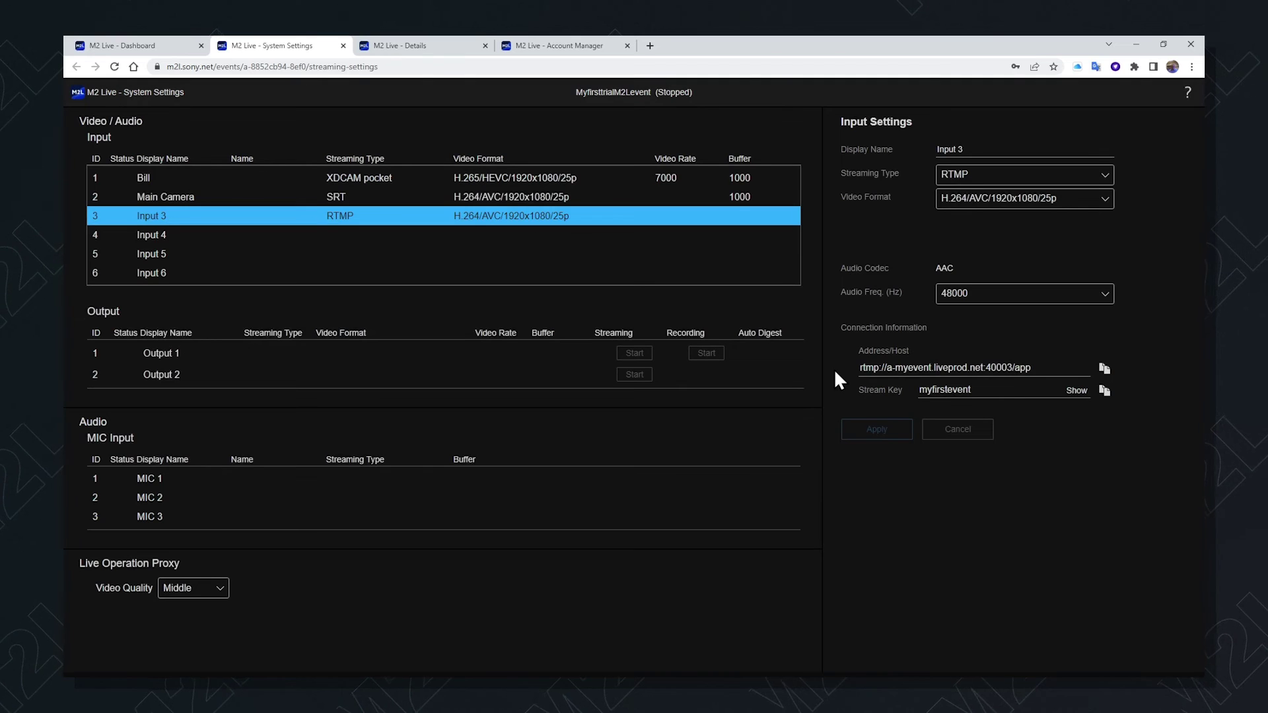
pyautogui.click(918, 367)
pyautogui.click(514, 204)
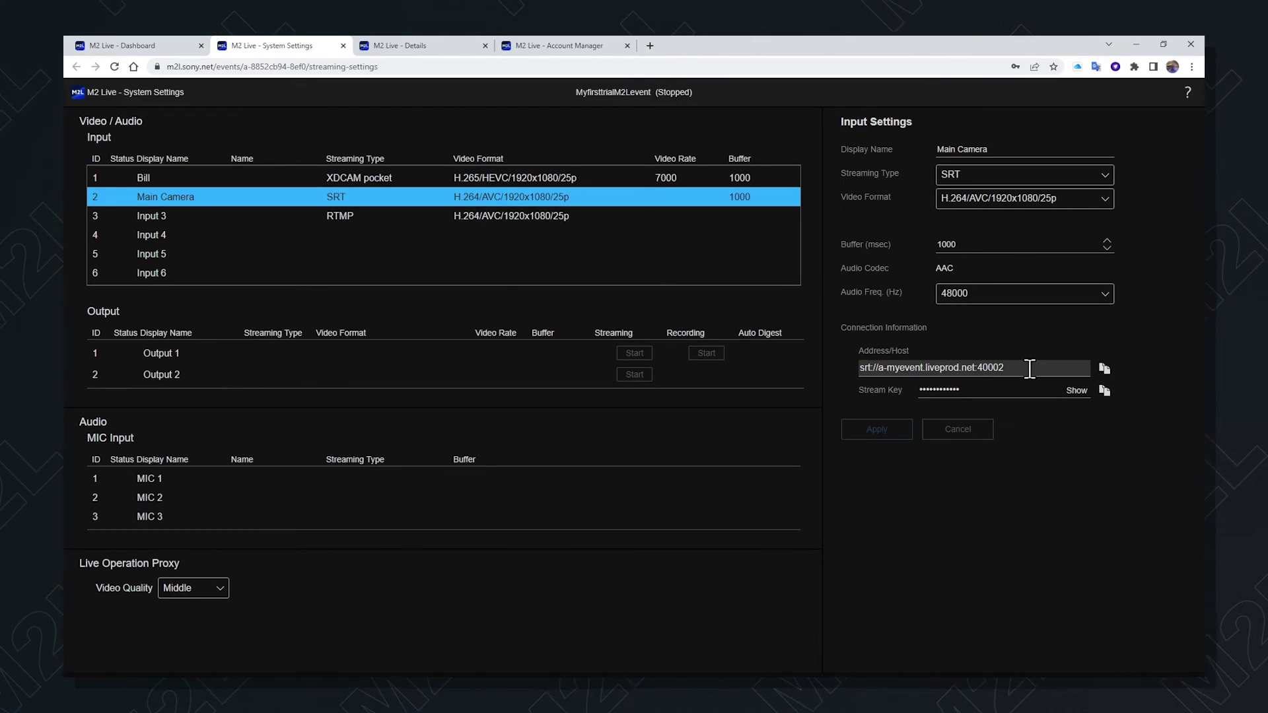
pyautogui.click(927, 368)
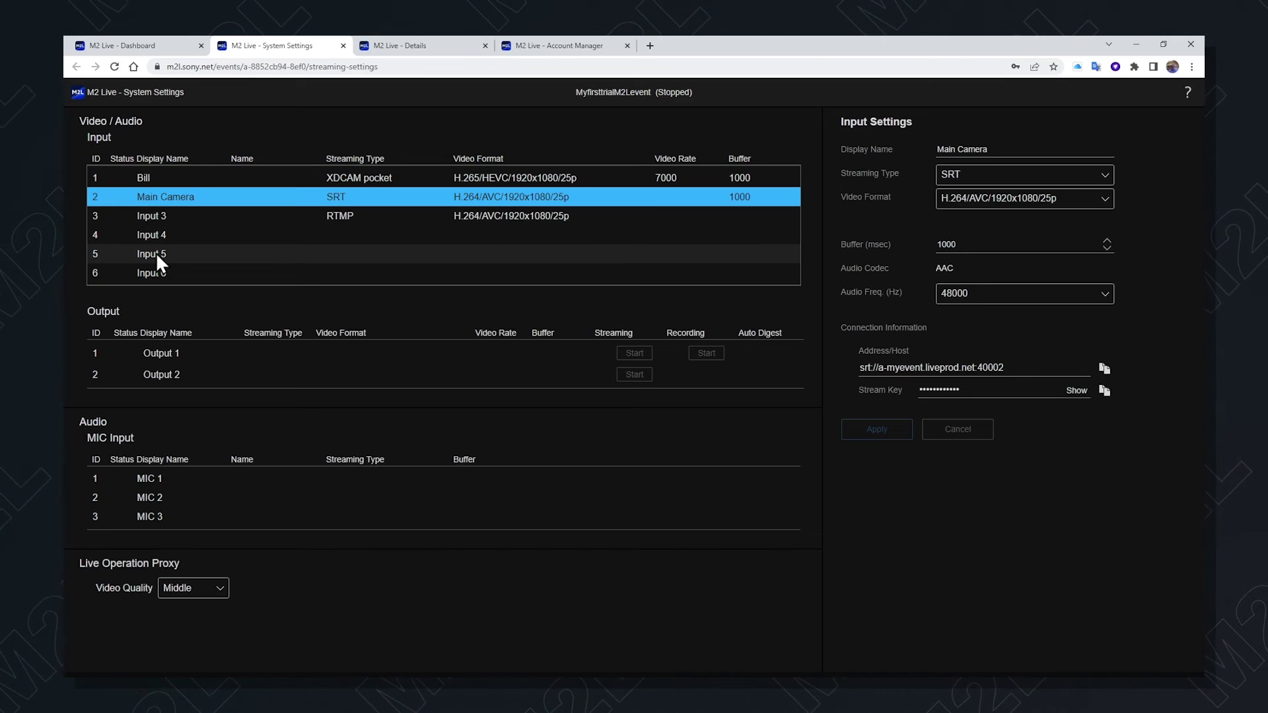
# Replace Input 3's display name with 'roving reporter' and apply the change
pyautogui.click(501, 221)
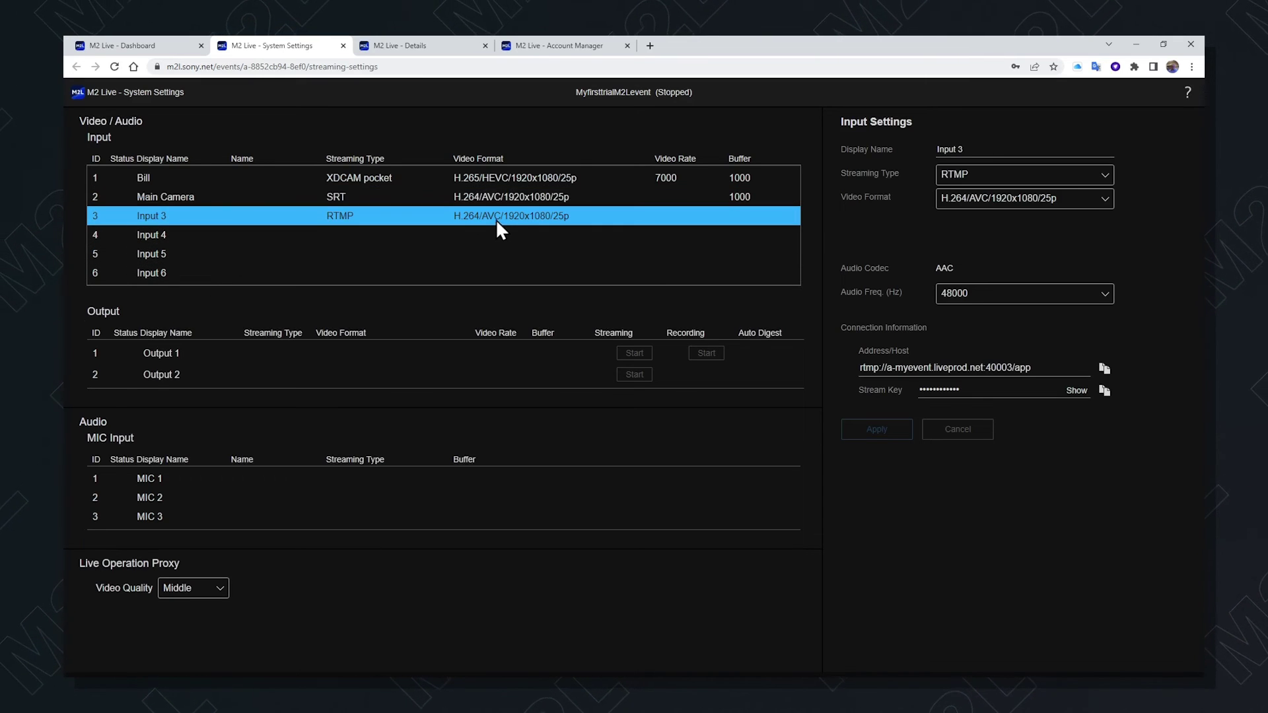
pyautogui.moveTo(979, 149); pyautogui.dragTo(917, 147)
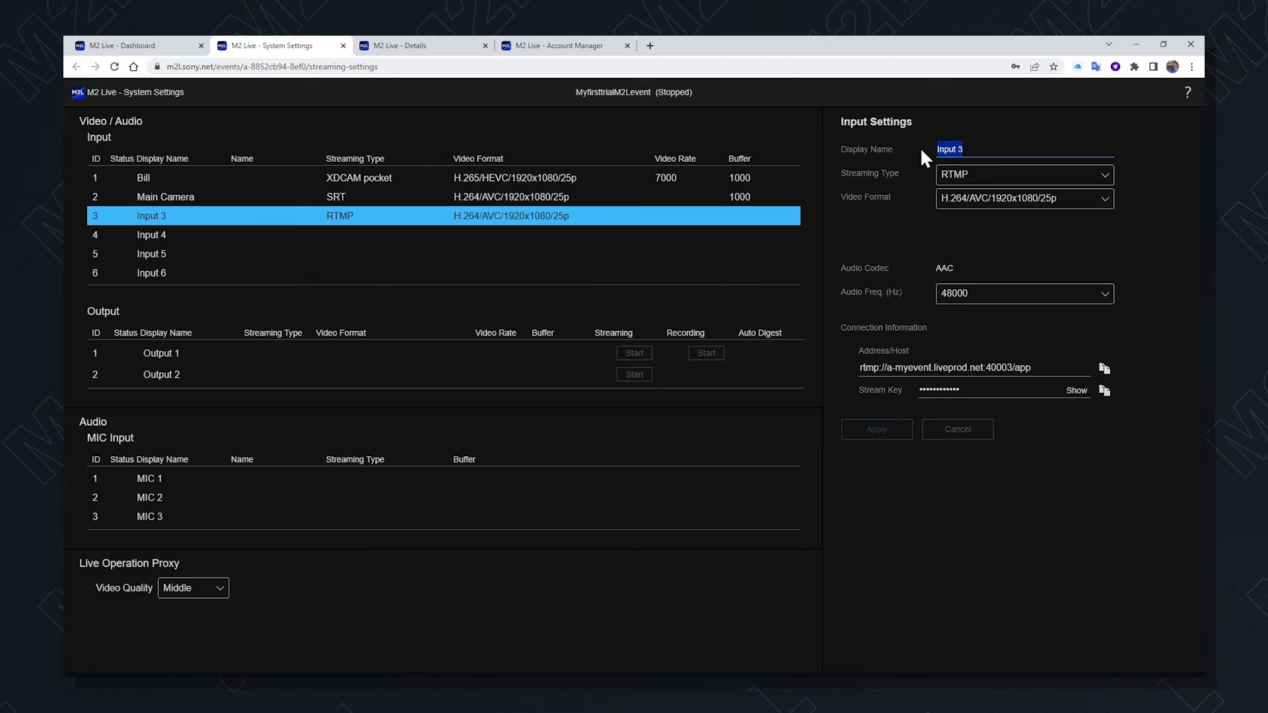
pyautogui.write('roving r')
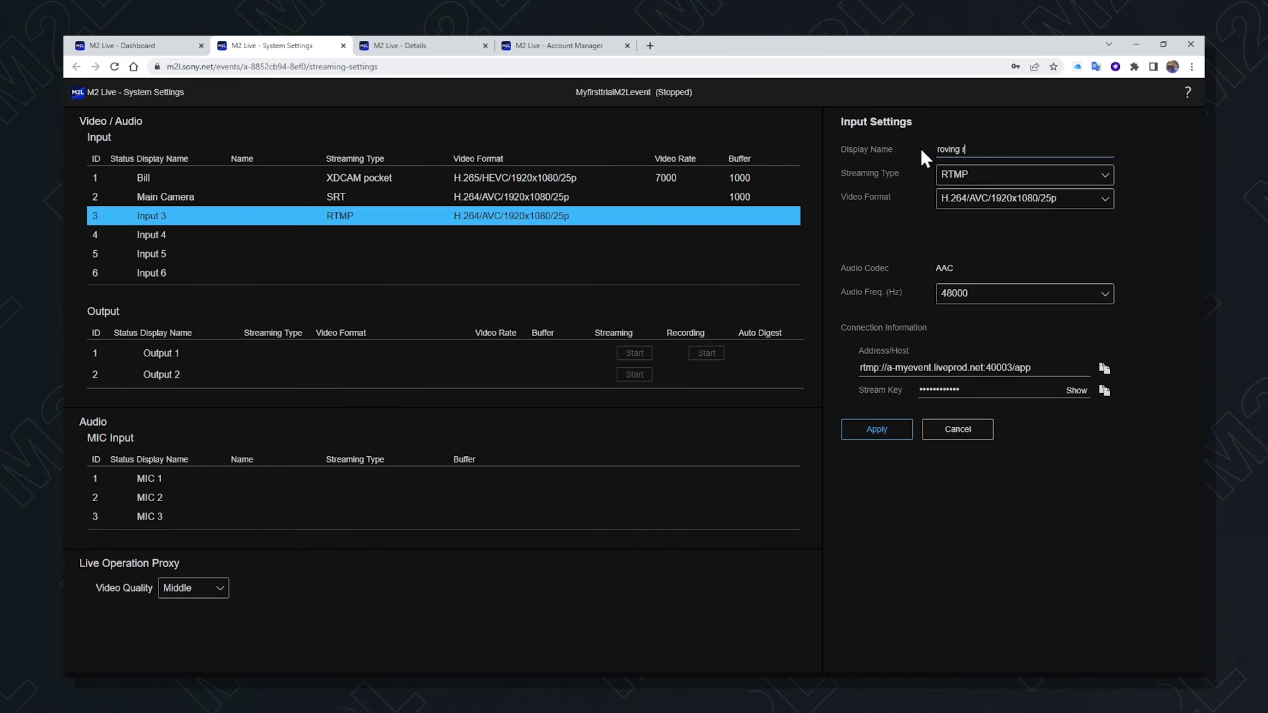
pyautogui.write('eporter')
pyautogui.click(887, 432)
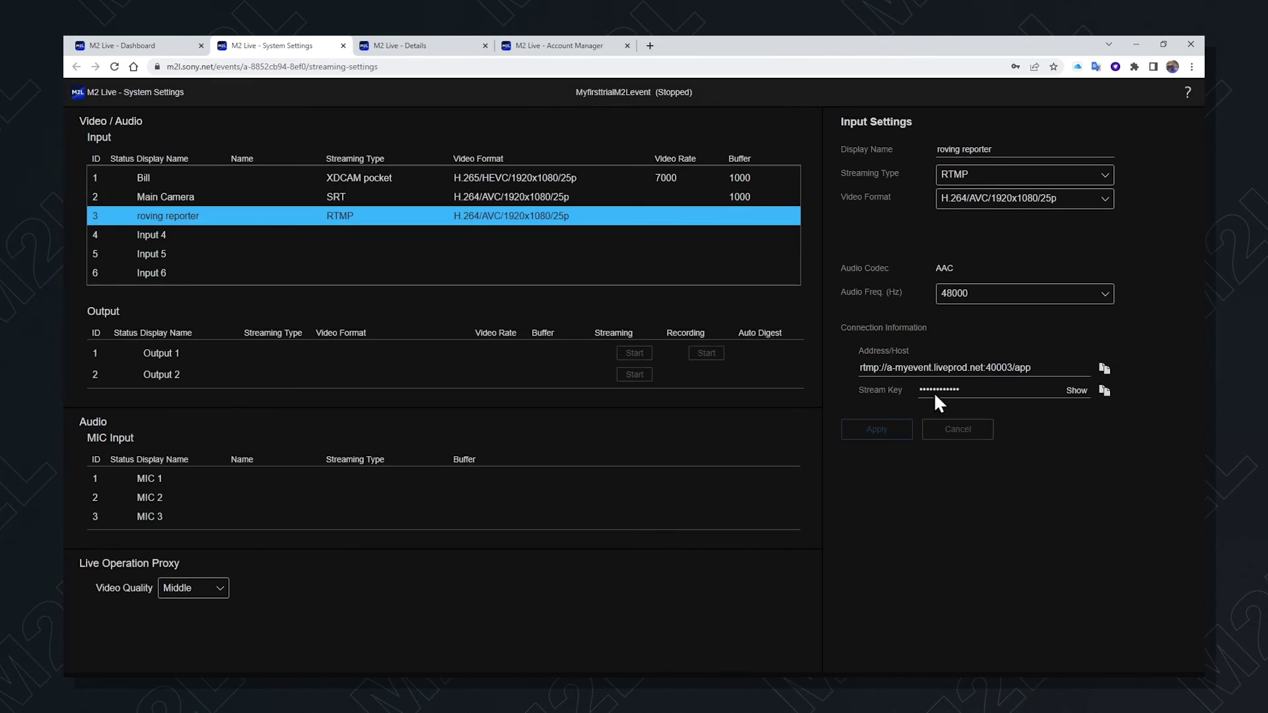
# Open Output 1's settings, keep SRT streaming, and select H.264/AVC/1920x1080/59.94p video format
pyautogui.click(329, 361)
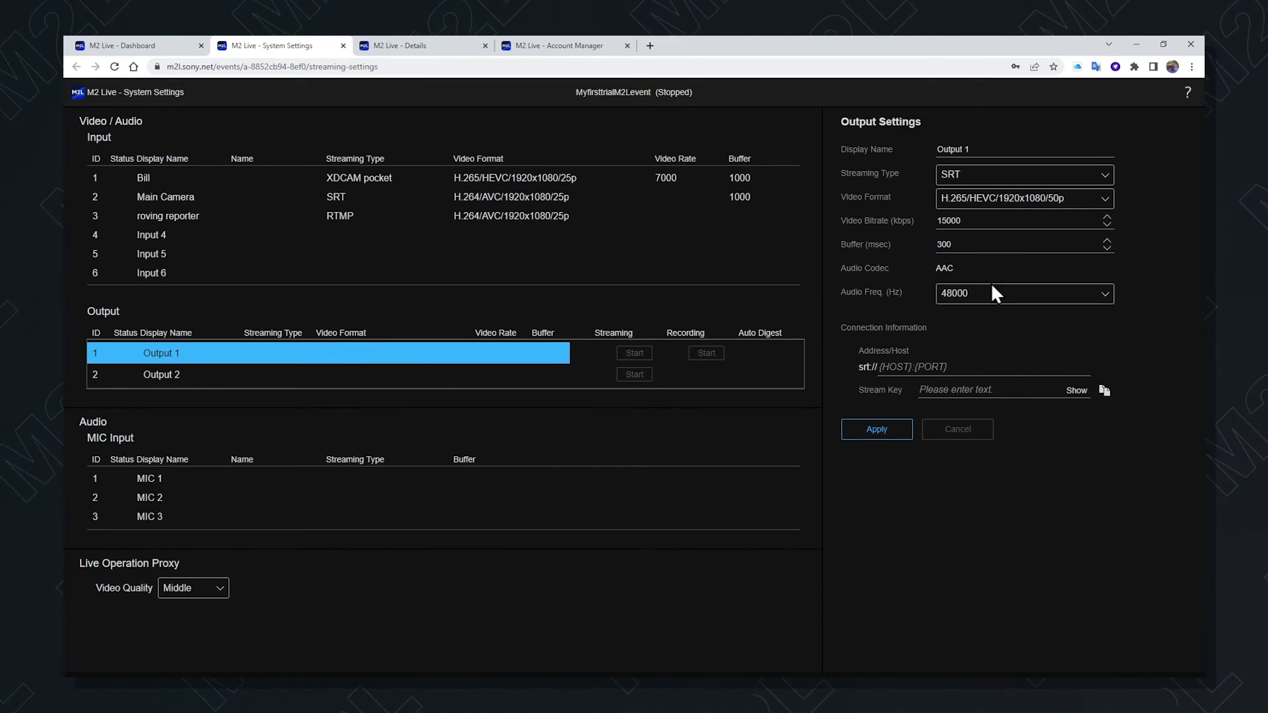
pyautogui.click(1104, 179)
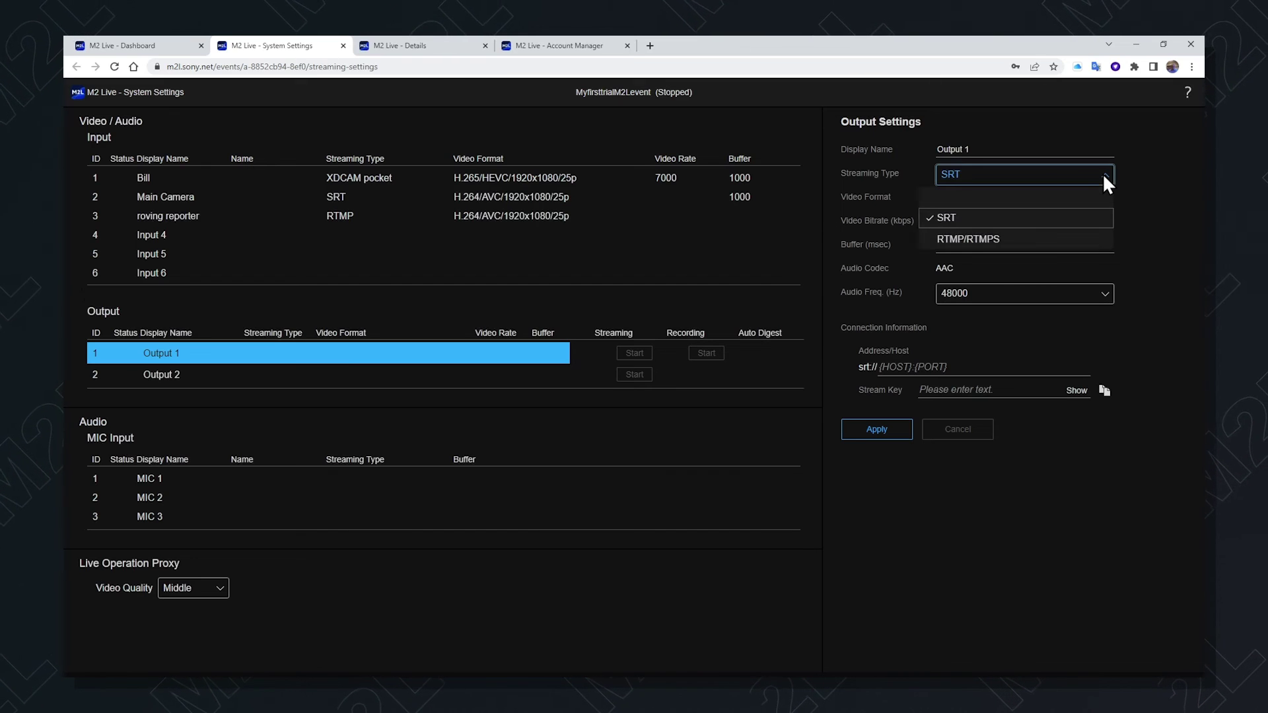
pyautogui.click(1103, 173)
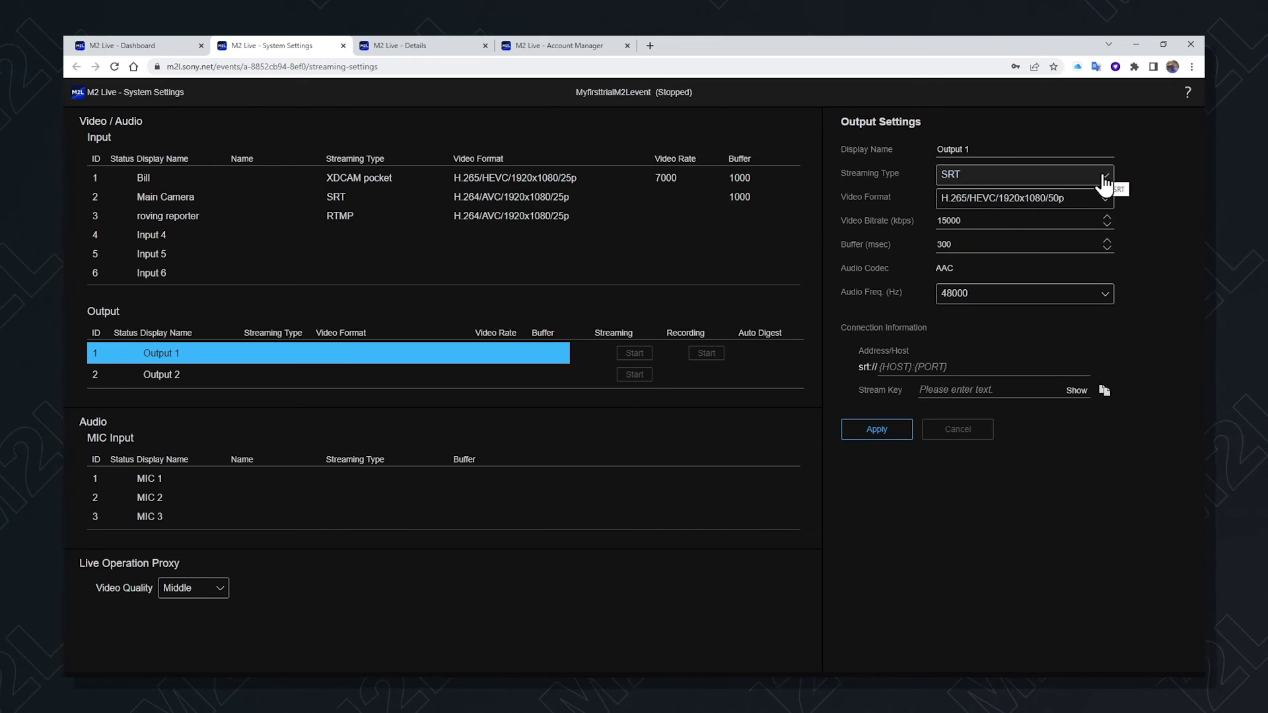
pyautogui.click(1104, 198)
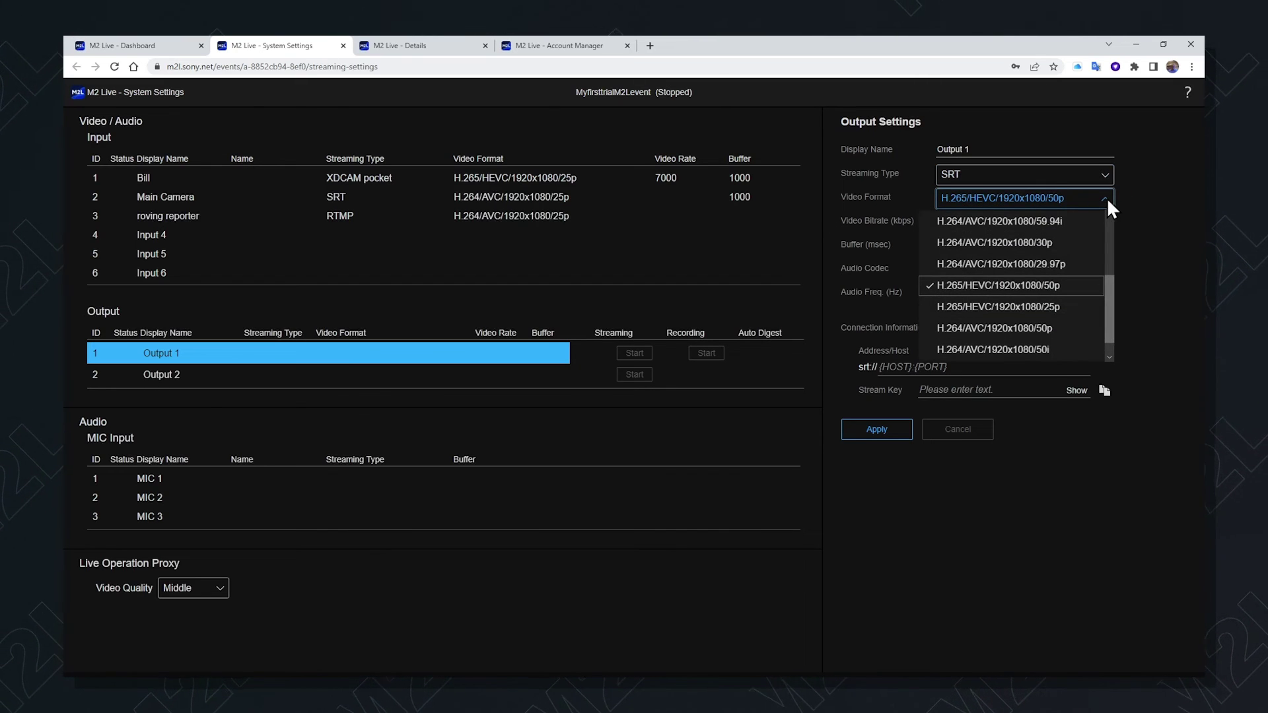
pyautogui.moveTo(1109, 299); pyautogui.dragTo(1109, 314)
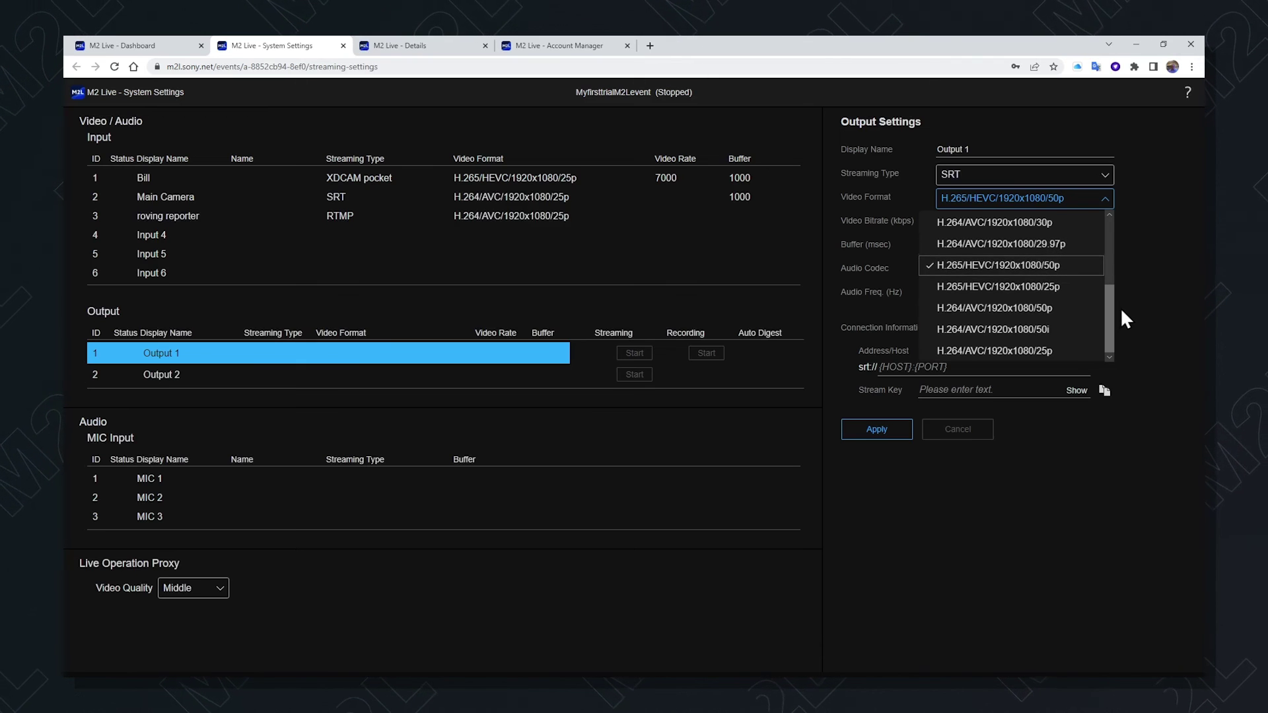
pyautogui.moveTo(1107, 307); pyautogui.dragTo(1105, 273)
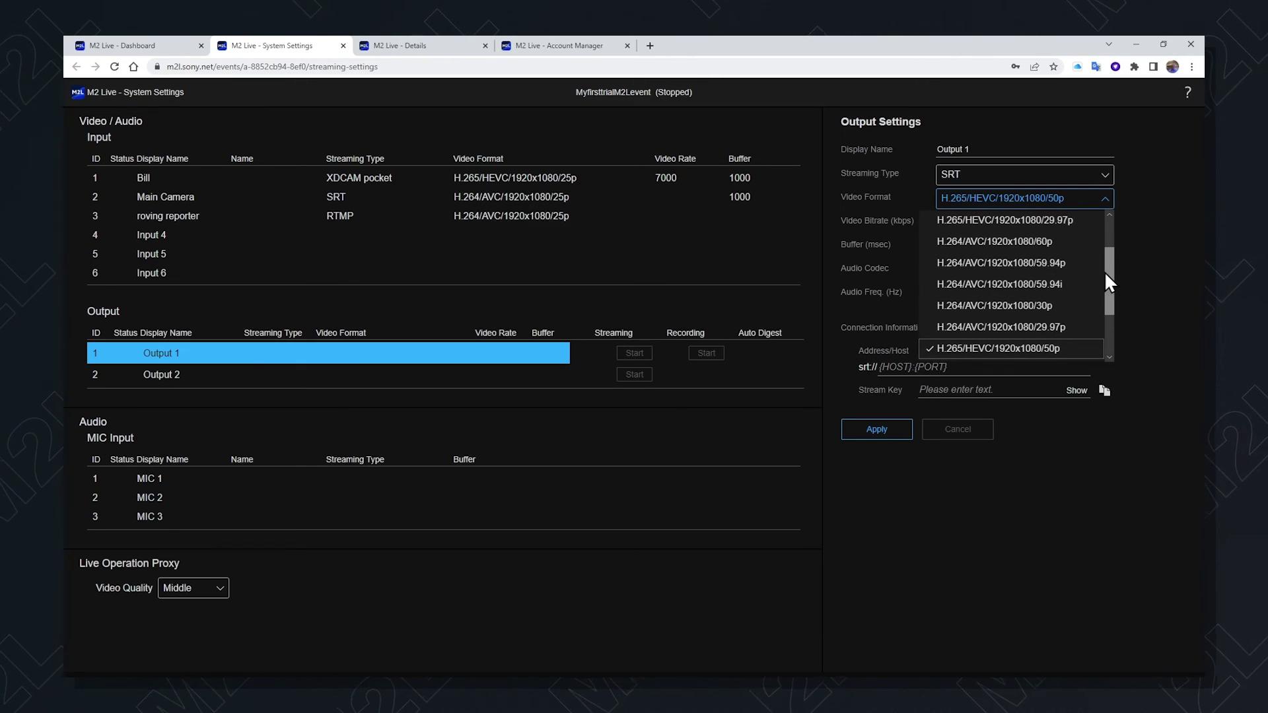
pyautogui.click(1041, 264)
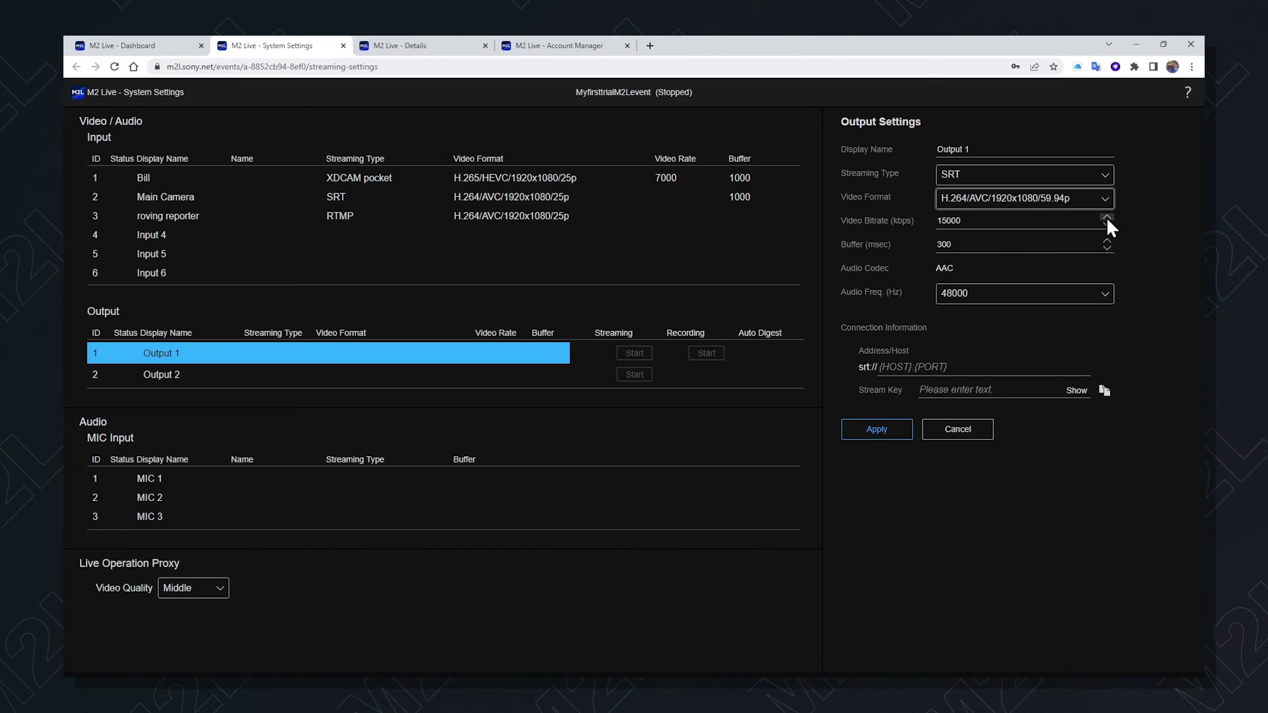
# Set Output 1's video bitrate to 14000 kbps, keep 48000 Hz audio, and apply
pyautogui.click(1106, 216)
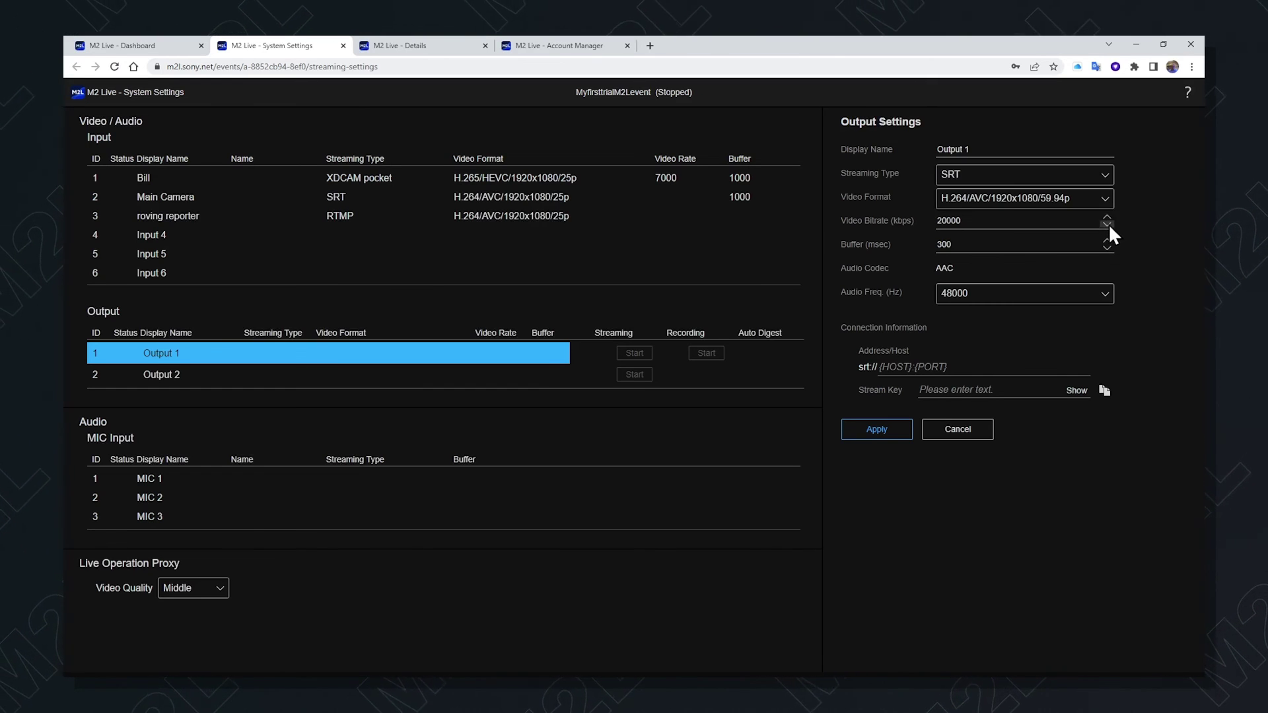
pyautogui.click(1106, 224)
pyautogui.click(1107, 295)
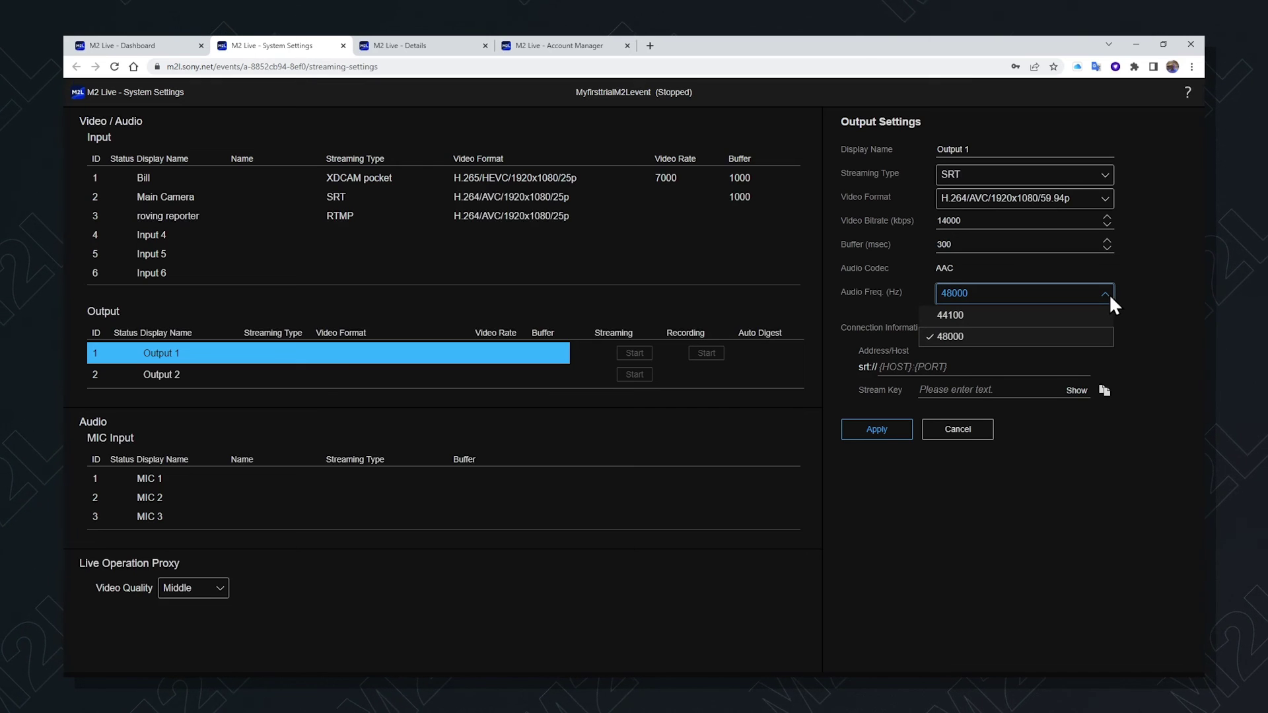
pyautogui.click(1138, 306)
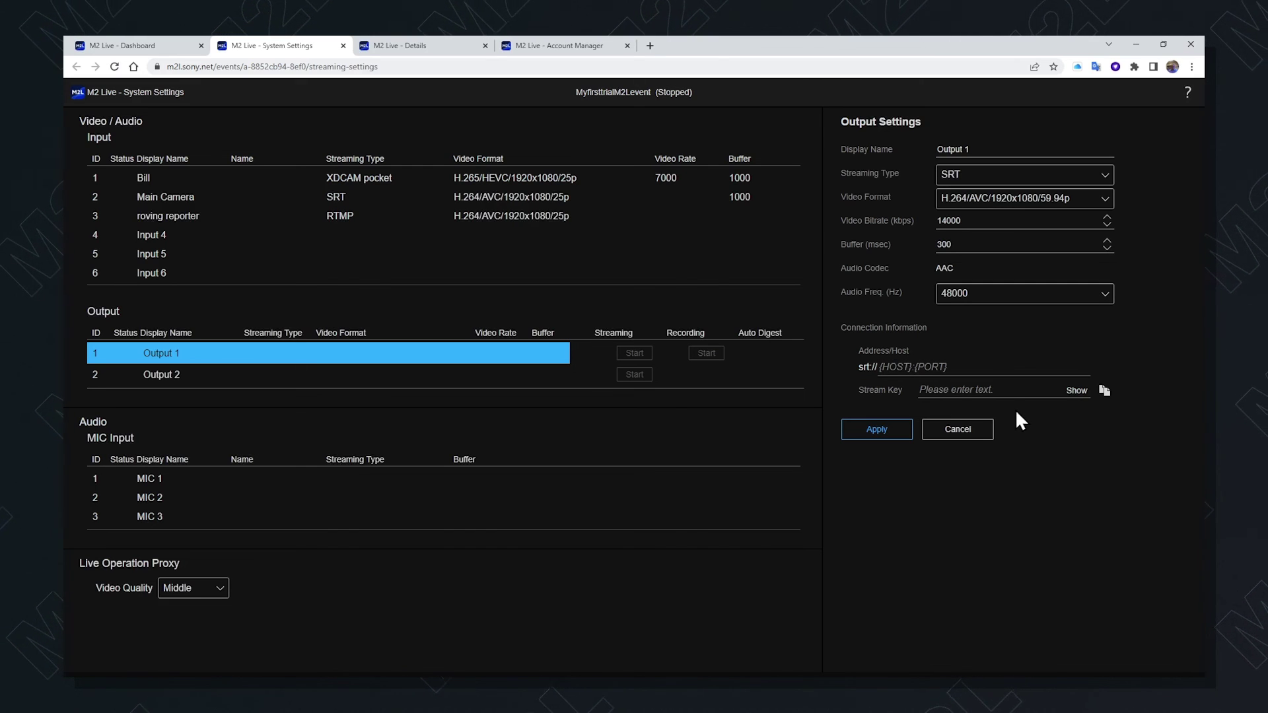
pyautogui.click(873, 430)
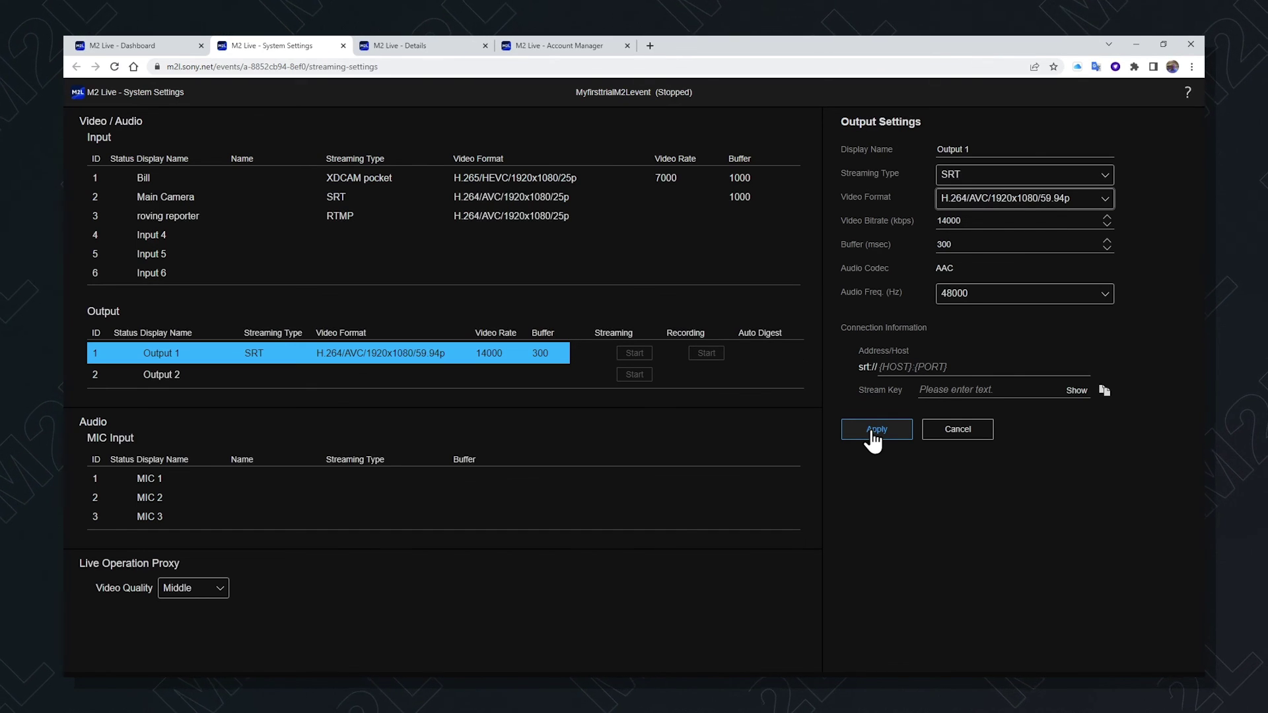
# Apply Output 1's settings and accept that Auto Digest is unsupported at 48000 Hz
pyautogui.click(872, 431)
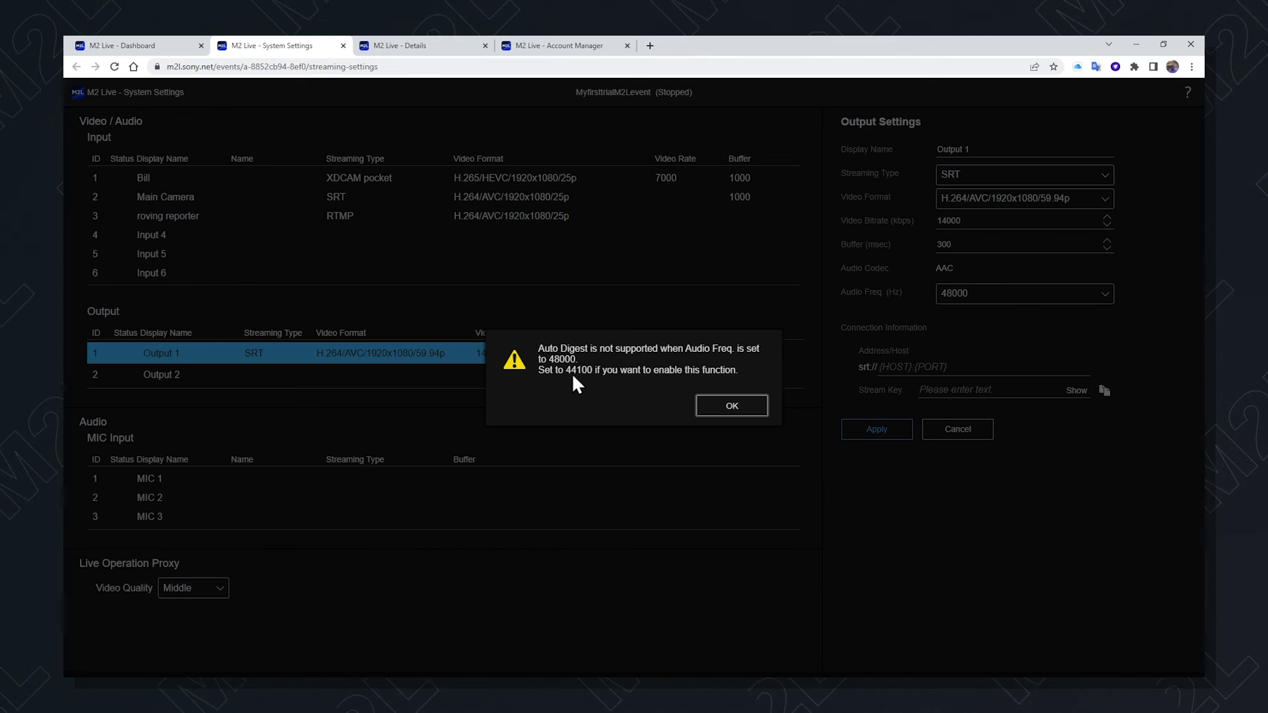
pyautogui.click(726, 409)
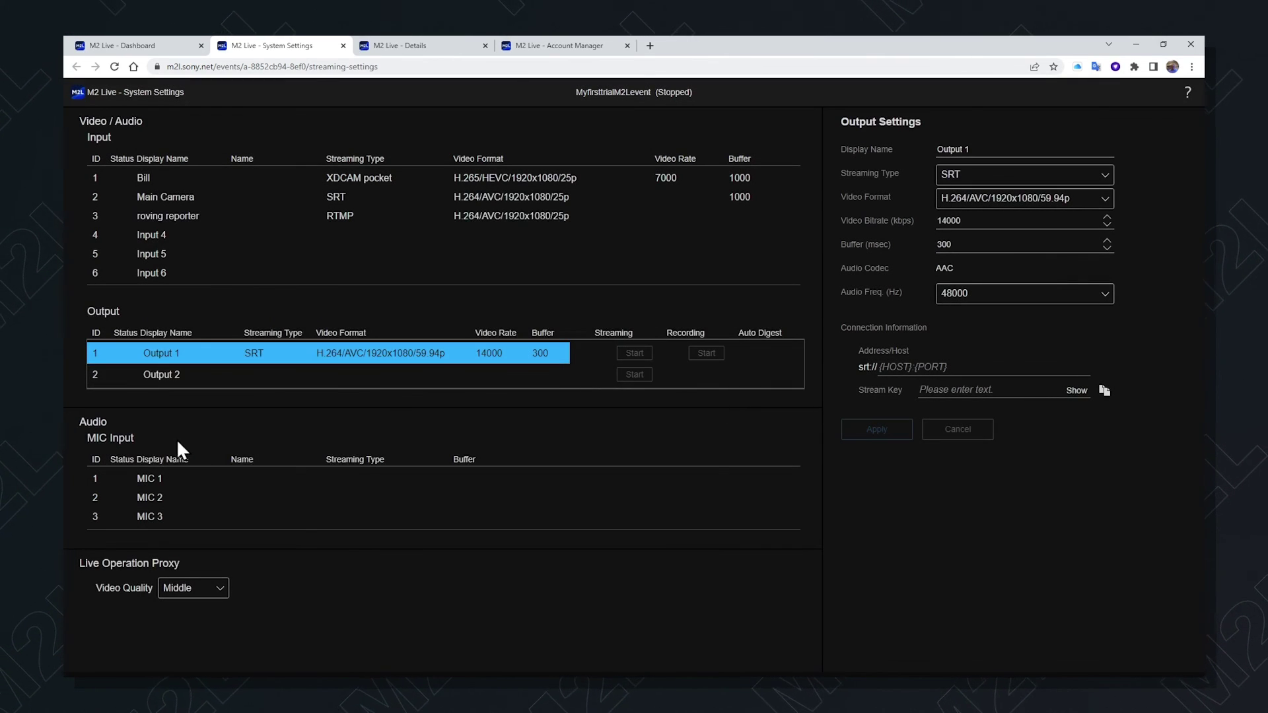
# Rename MIC 1 to 'commentator' with SRT and 48000 Hz, enter and reveal the stream key, then apply
pyautogui.click(184, 478)
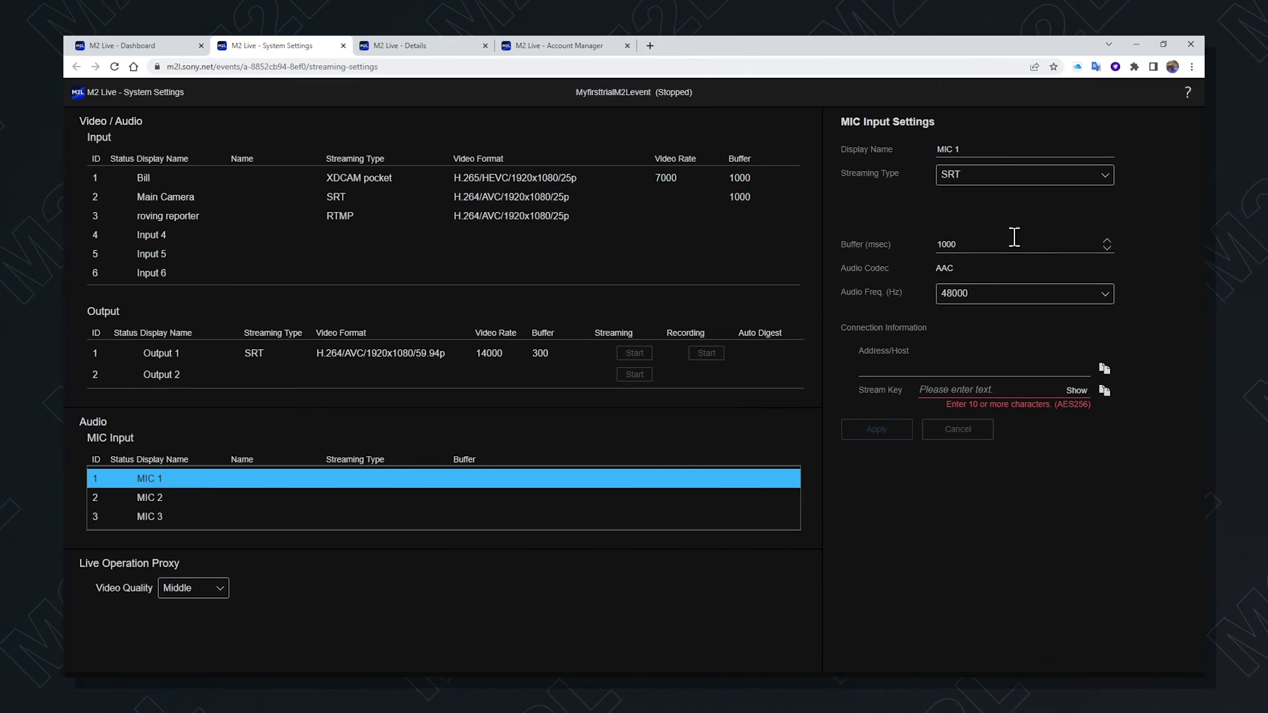
pyautogui.click(1103, 183)
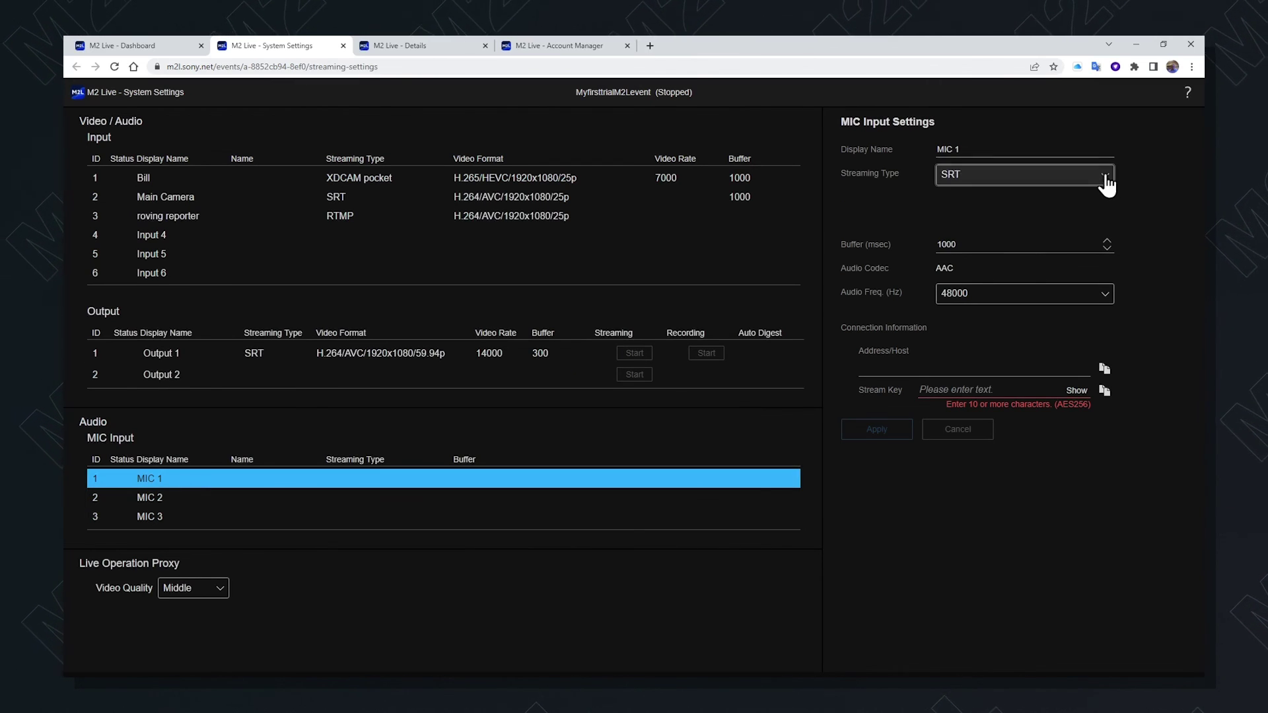
pyautogui.click(1074, 222)
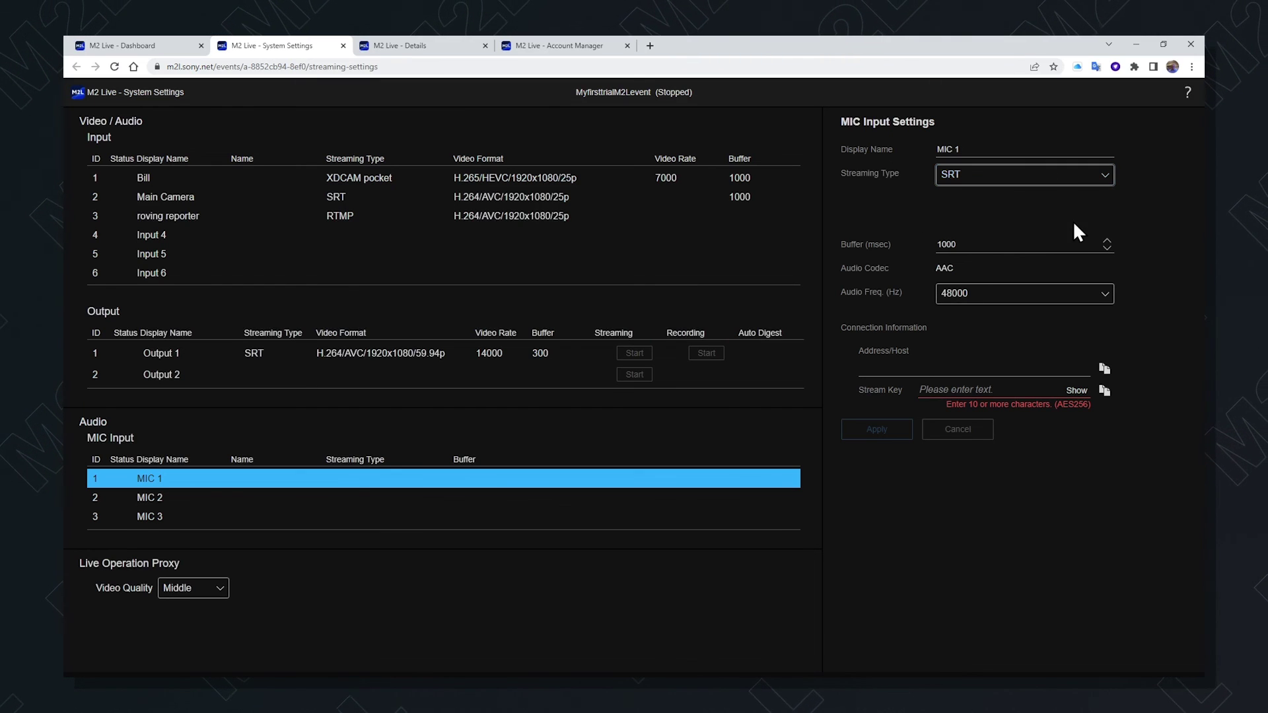
pyautogui.tripleClick(964, 149)
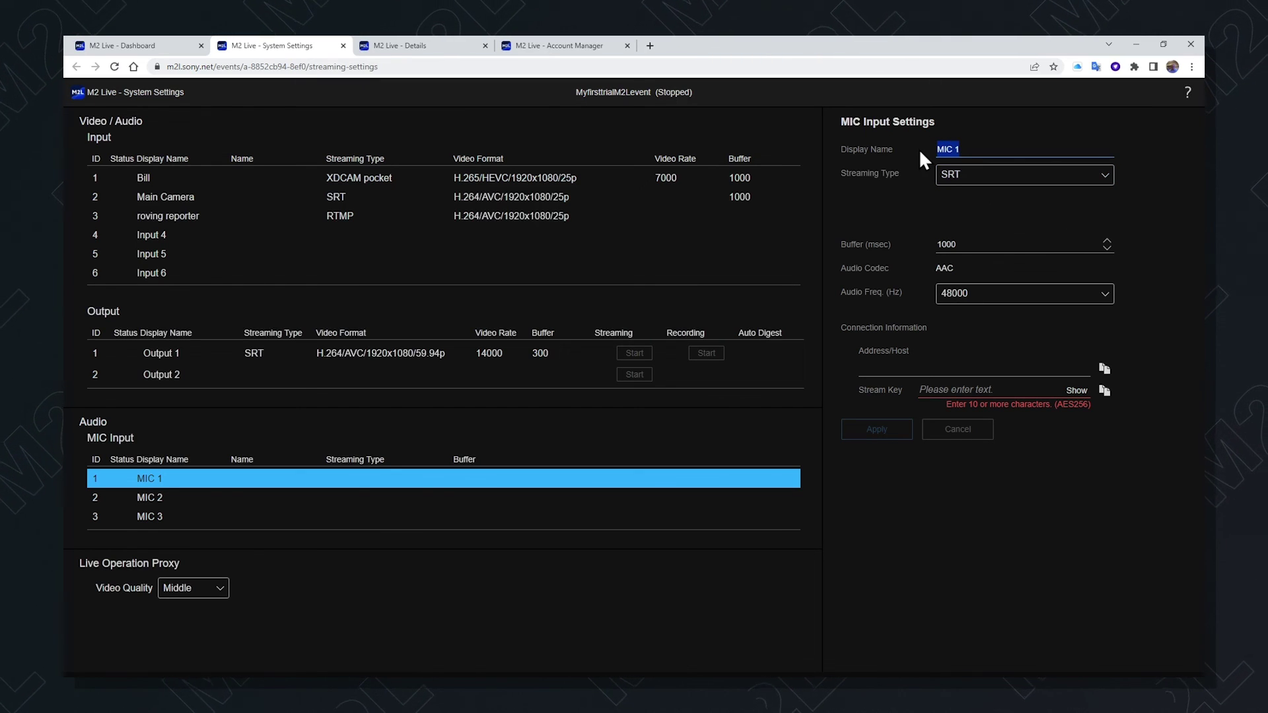
pyautogui.write('commentator')
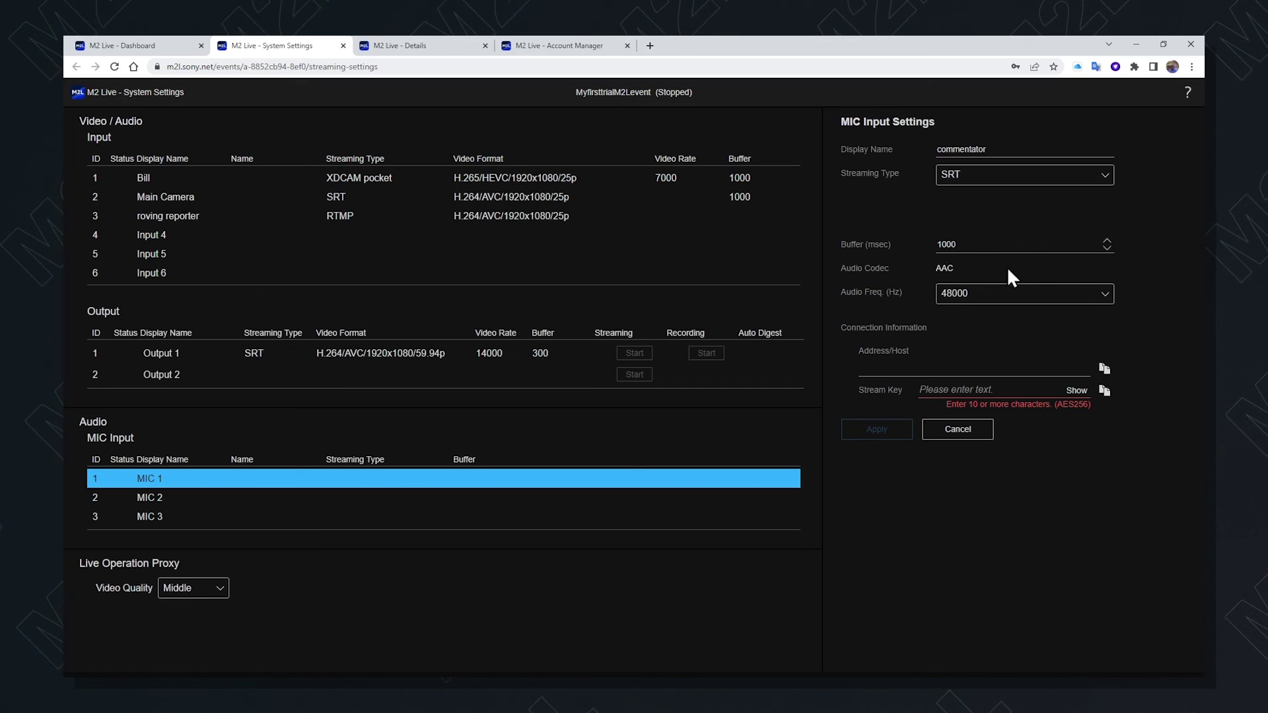
pyautogui.click(1104, 295)
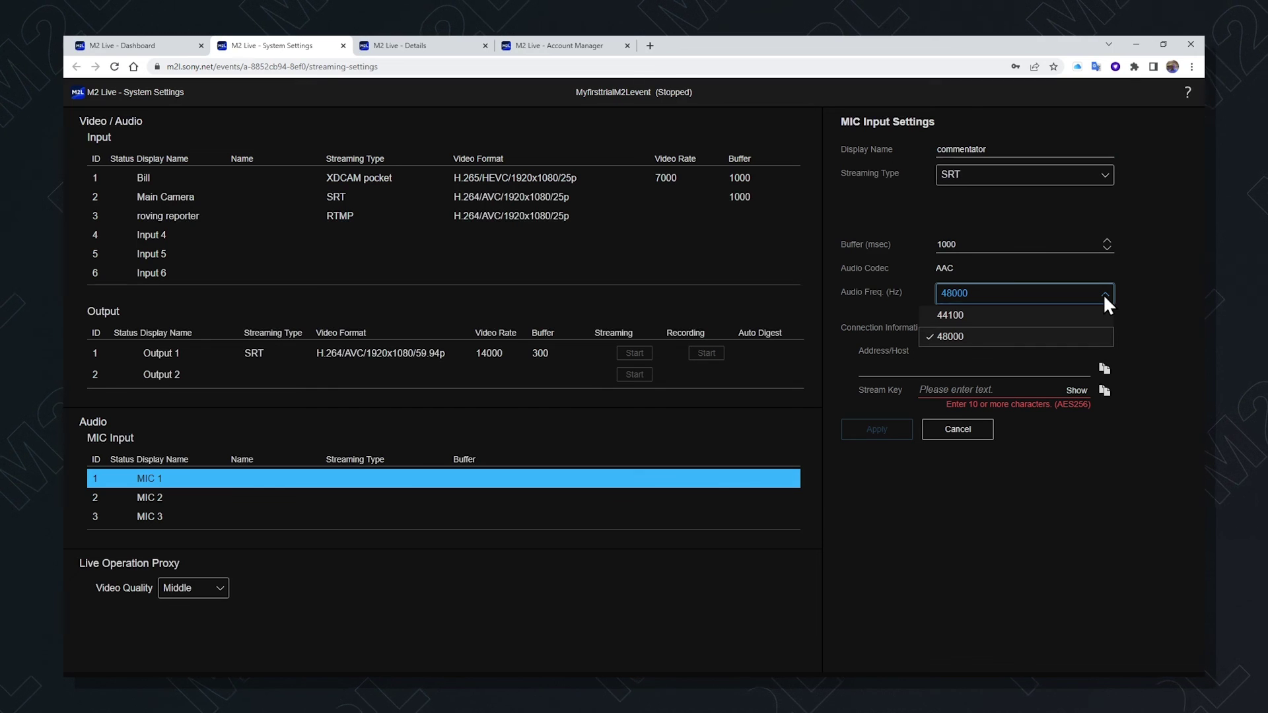
pyautogui.click(1150, 308)
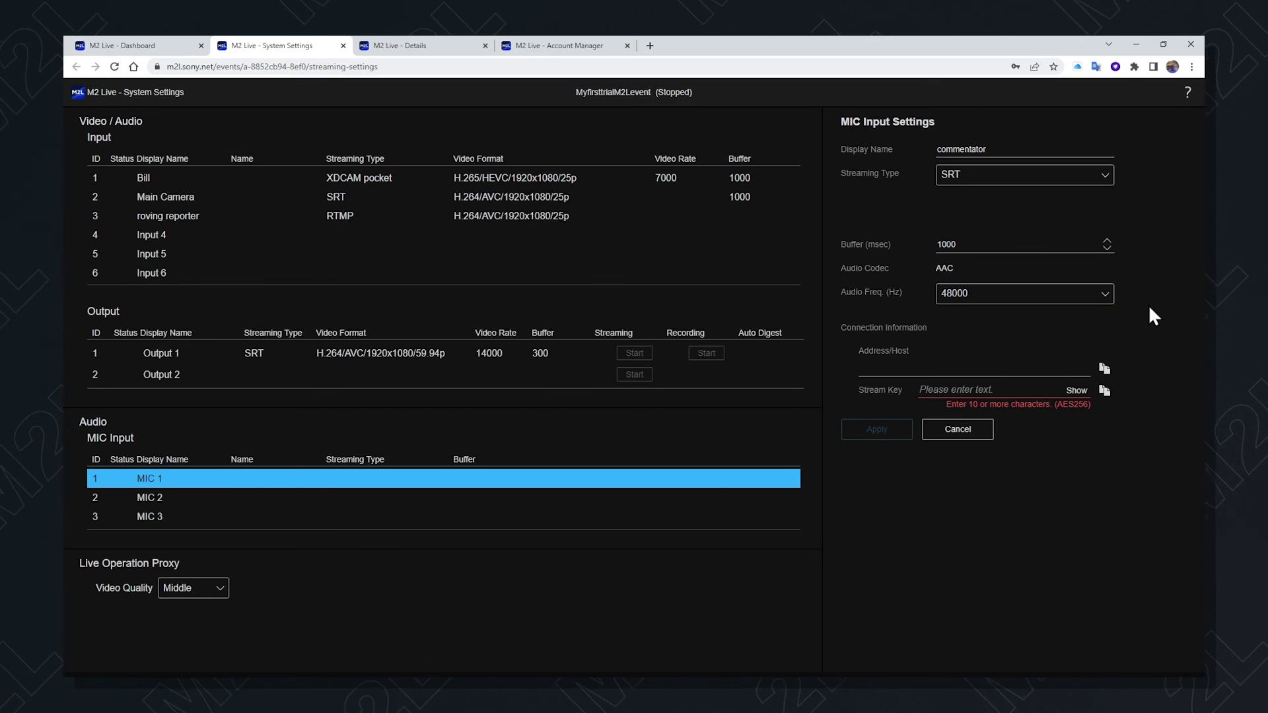
pyautogui.click(972, 389)
pyautogui.write('12')
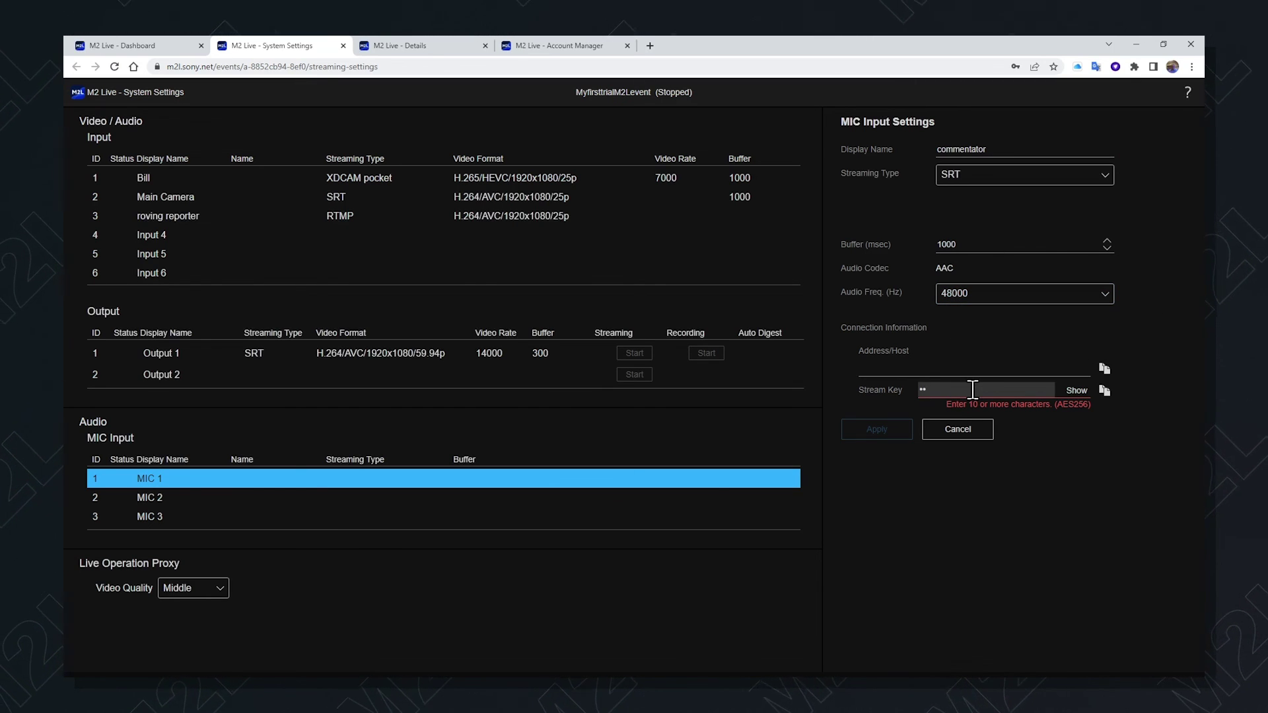
pyautogui.write('345678901')
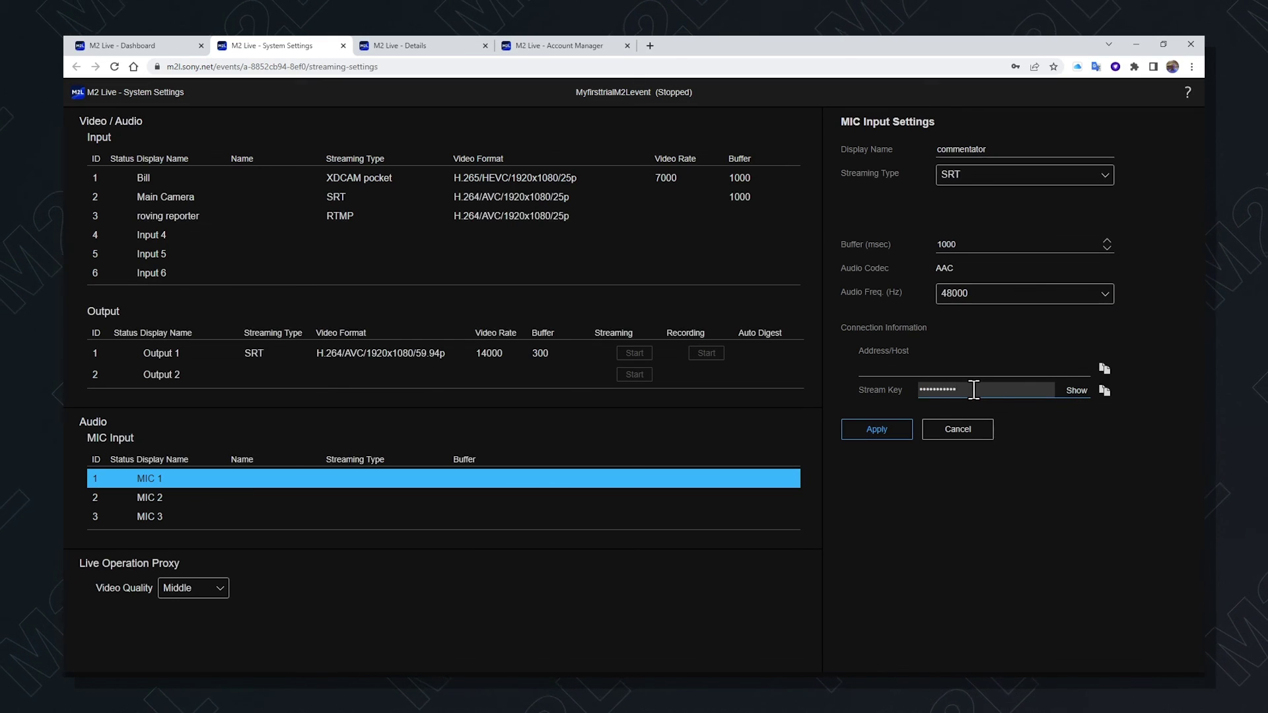
pyautogui.click(1077, 390)
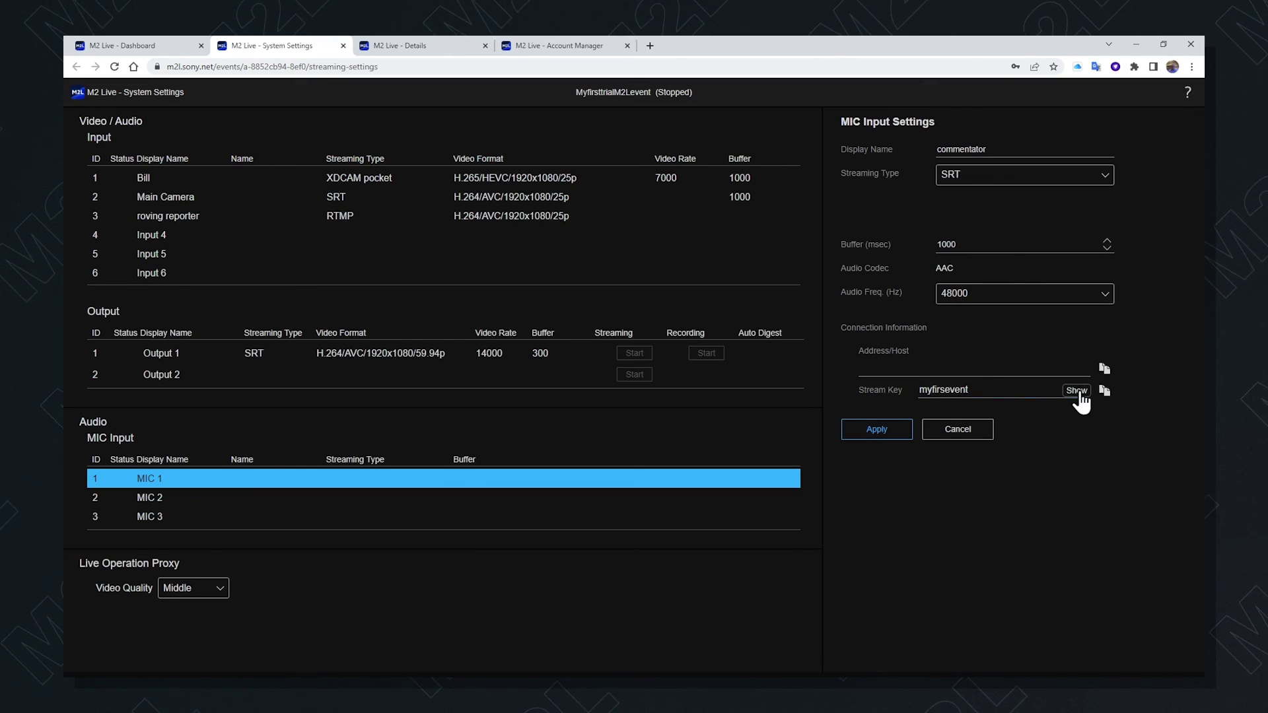
pyautogui.click(877, 430)
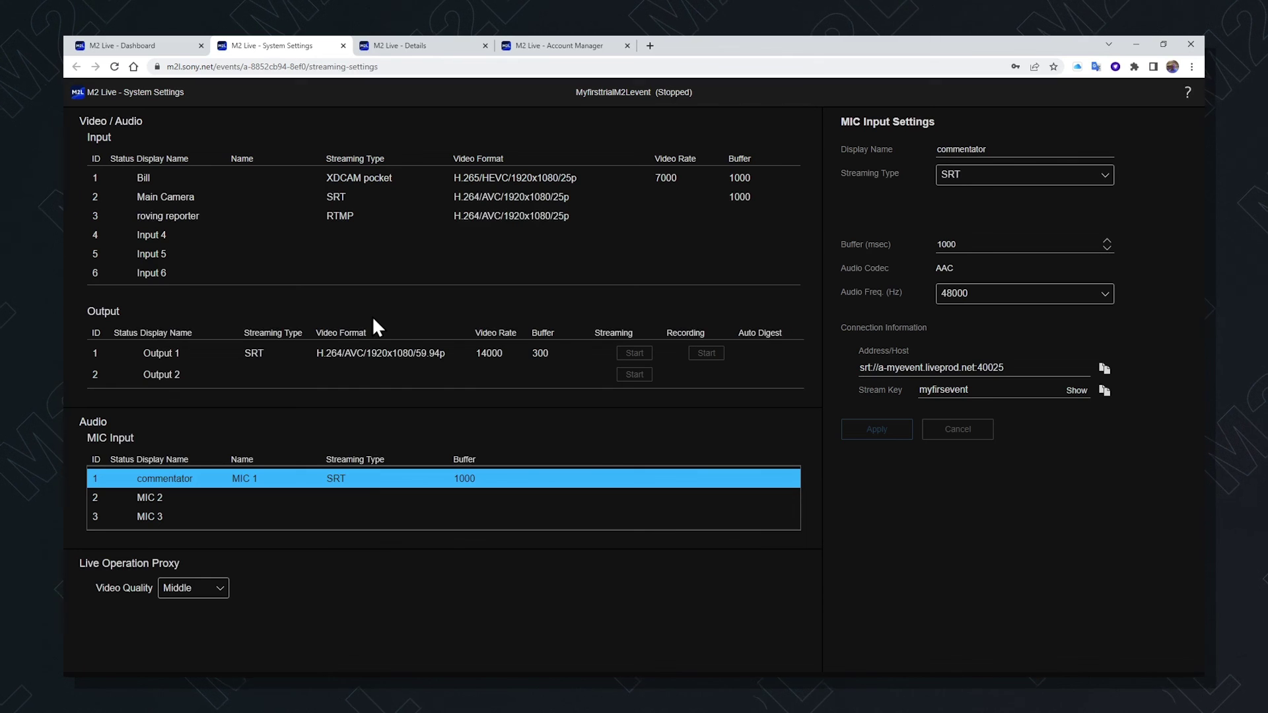
# Start the MyfirsttrialM2Levent event from the Dashboard and confirm it
pyautogui.click(165, 49)
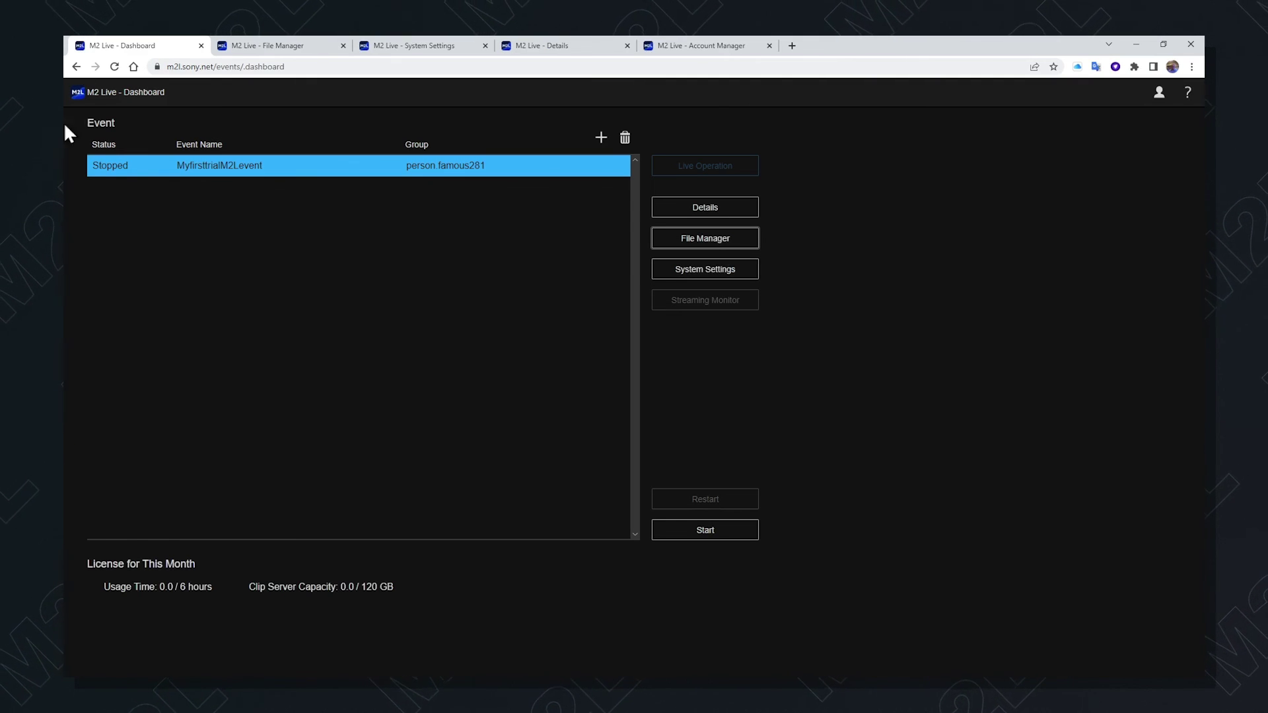
pyautogui.click(705, 534)
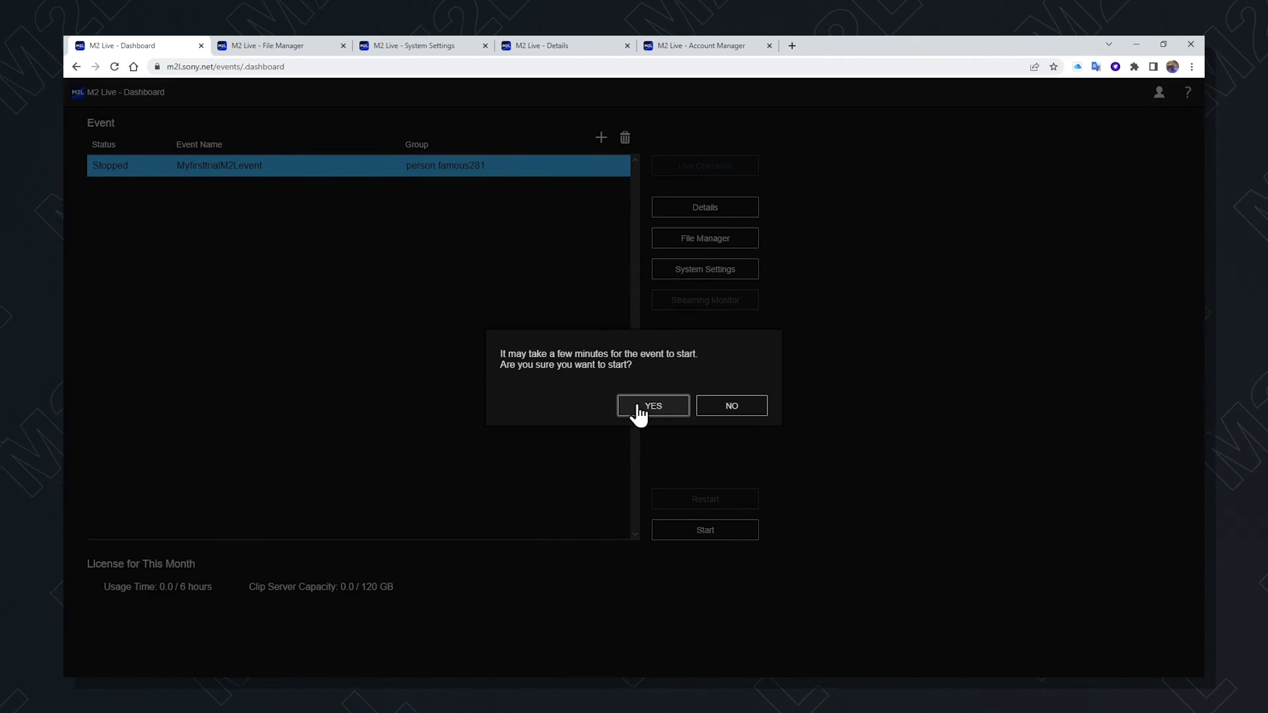
pyautogui.click(639, 412)
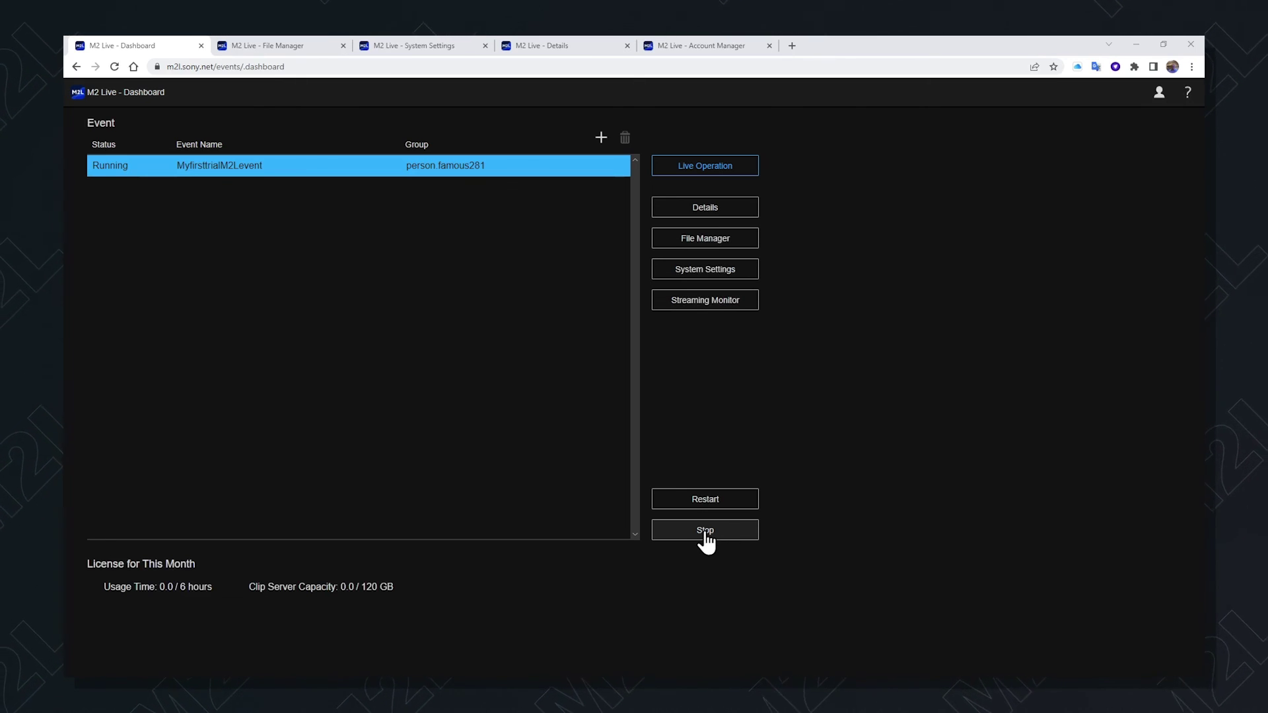
# Stop the running MyfirsttrialM2Levent event and confirm the stop request
pyautogui.click(707, 530)
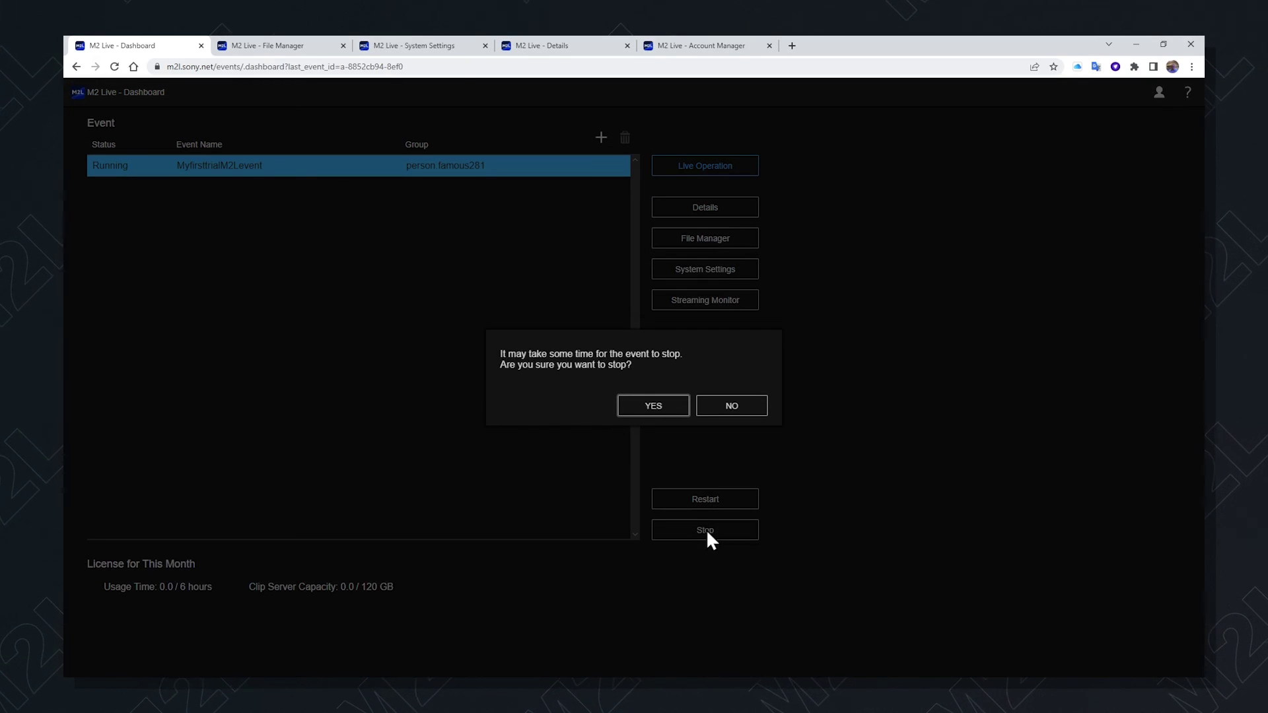
pyautogui.click(640, 406)
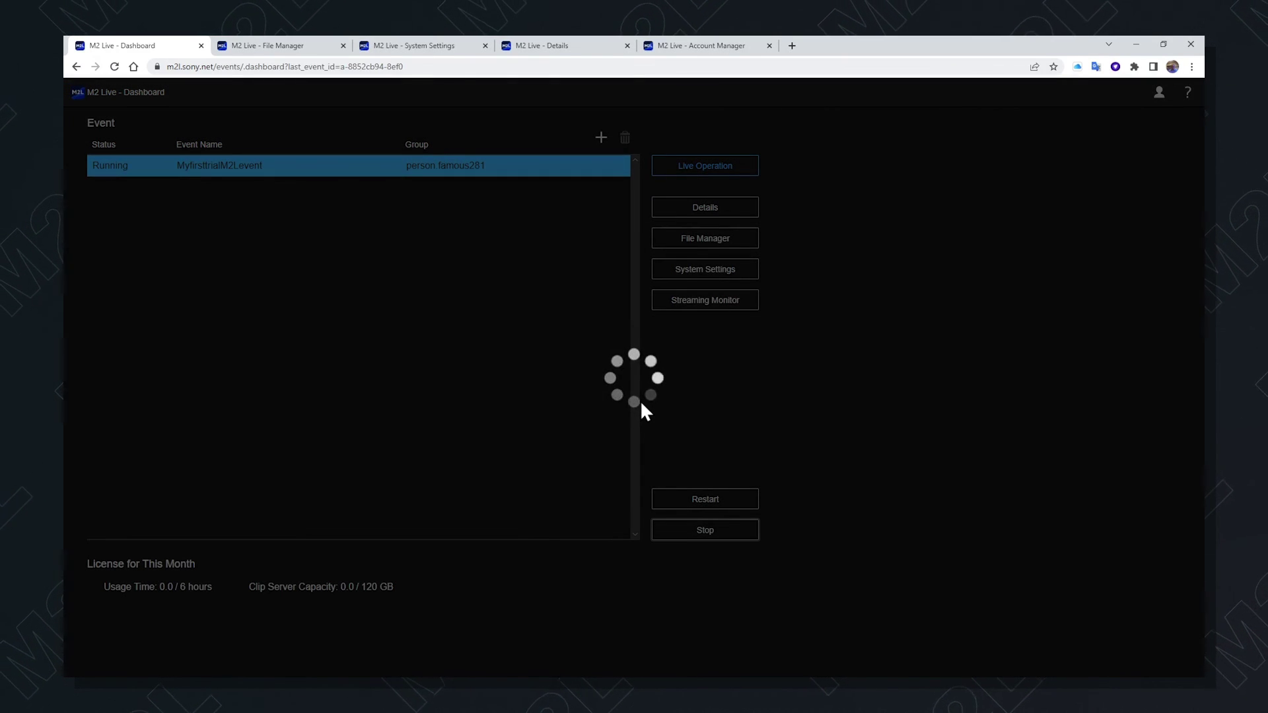